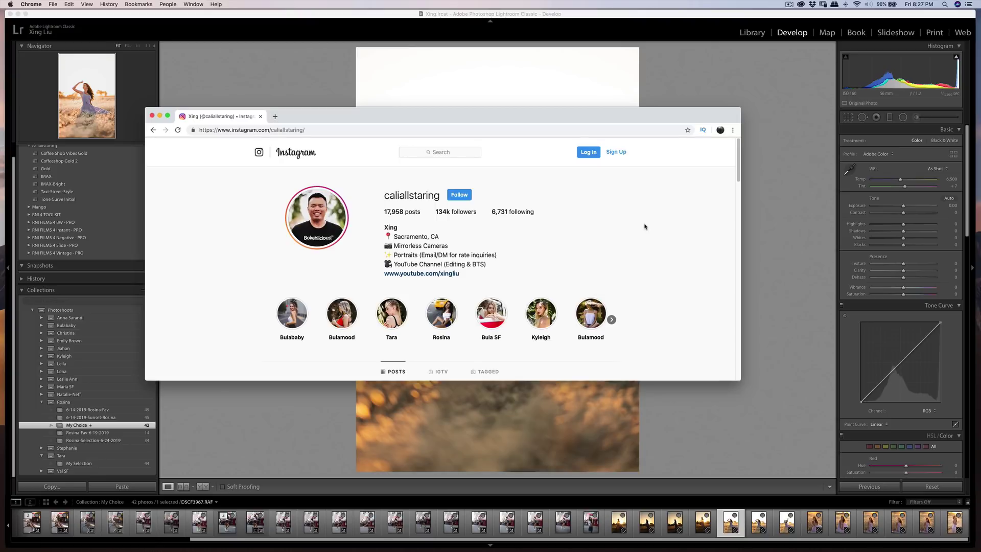
scroll(657, 256, down, 10)
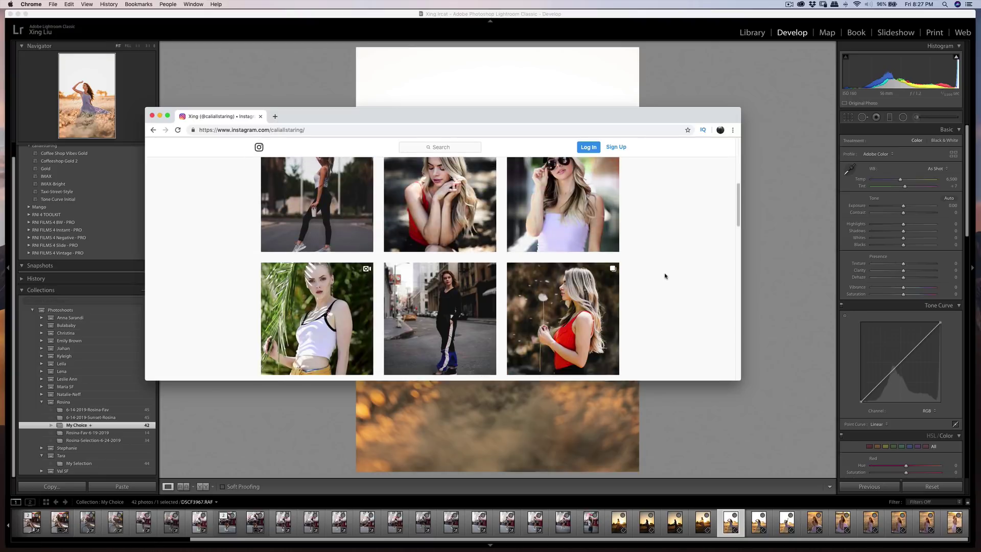
scroll(665, 275, up, 10)
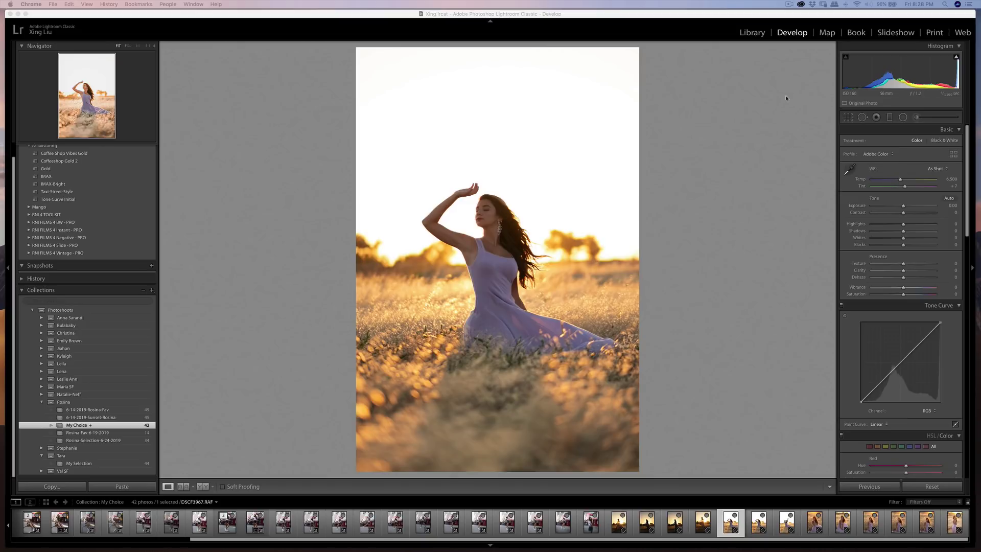
Step: Try the Auto, Daylight and Cloudy white balance presets on the photo and return it to As Shot
click(938, 170)
click(888, 170)
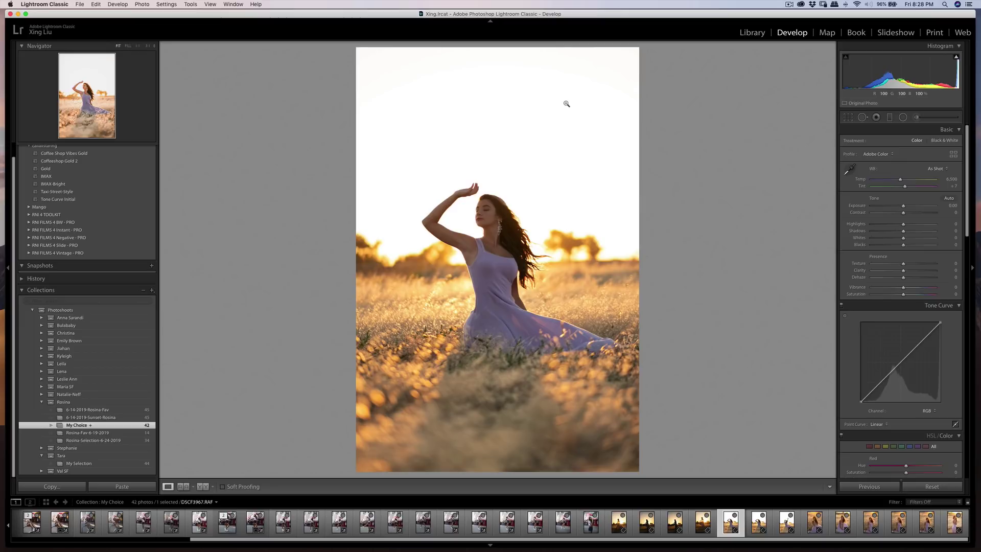
click(927, 168)
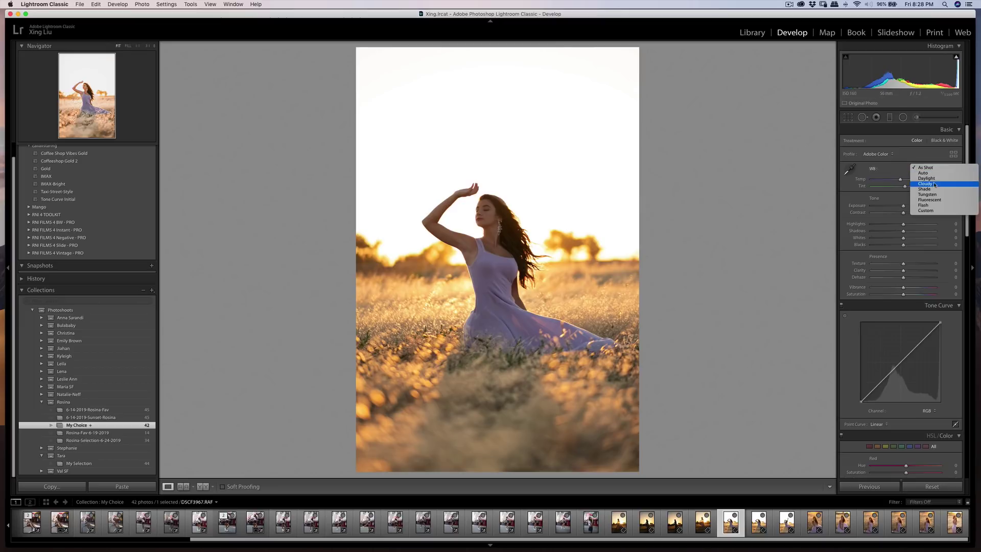
click(927, 172)
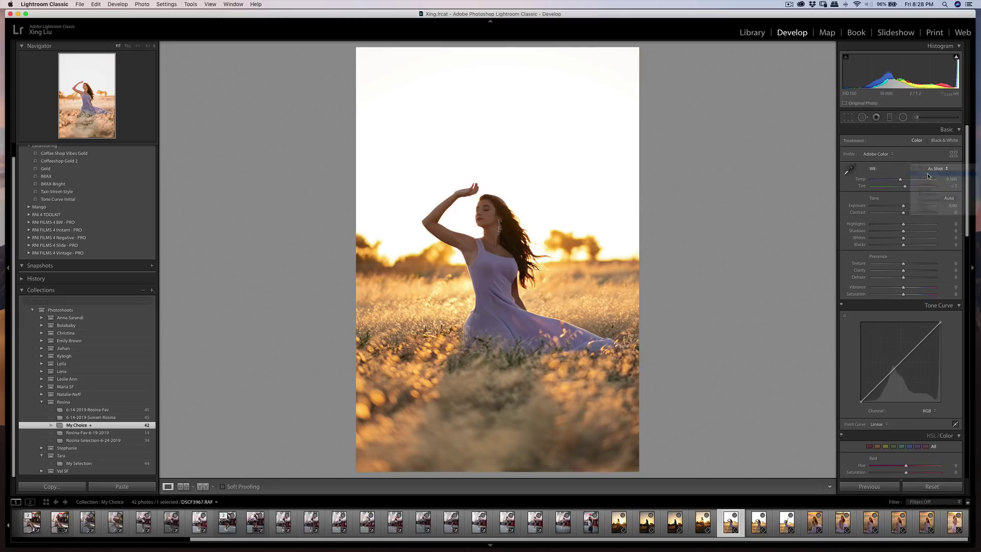
click(941, 168)
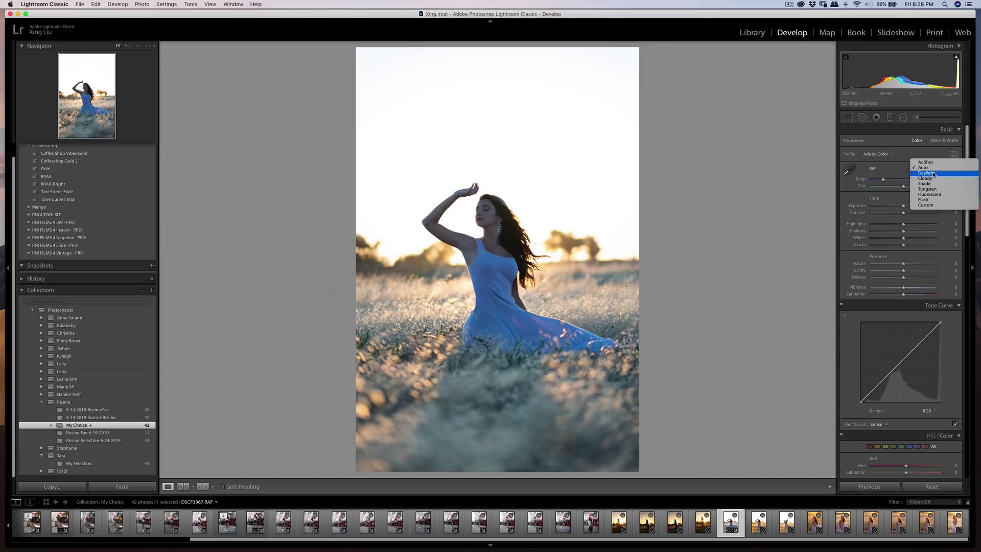
click(934, 175)
click(934, 175)
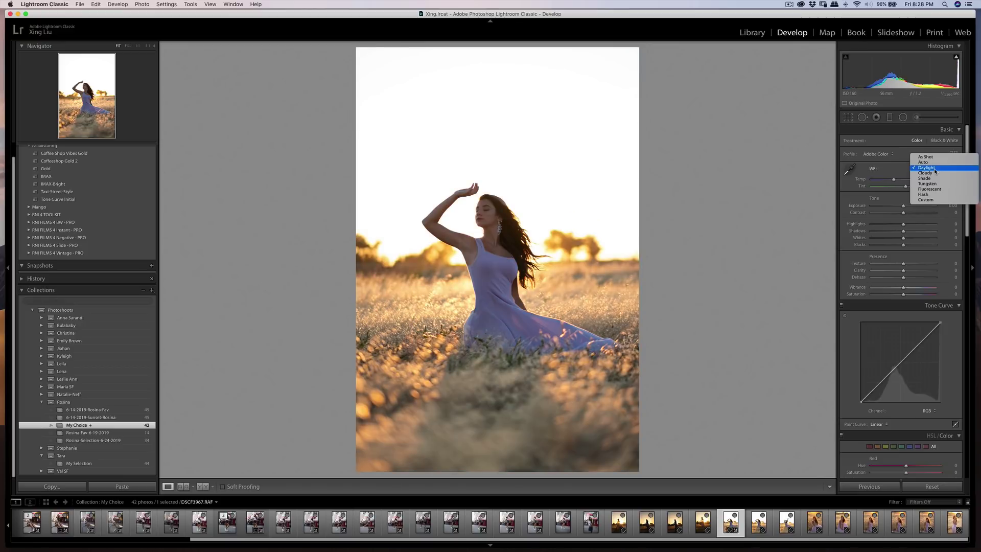
click(935, 173)
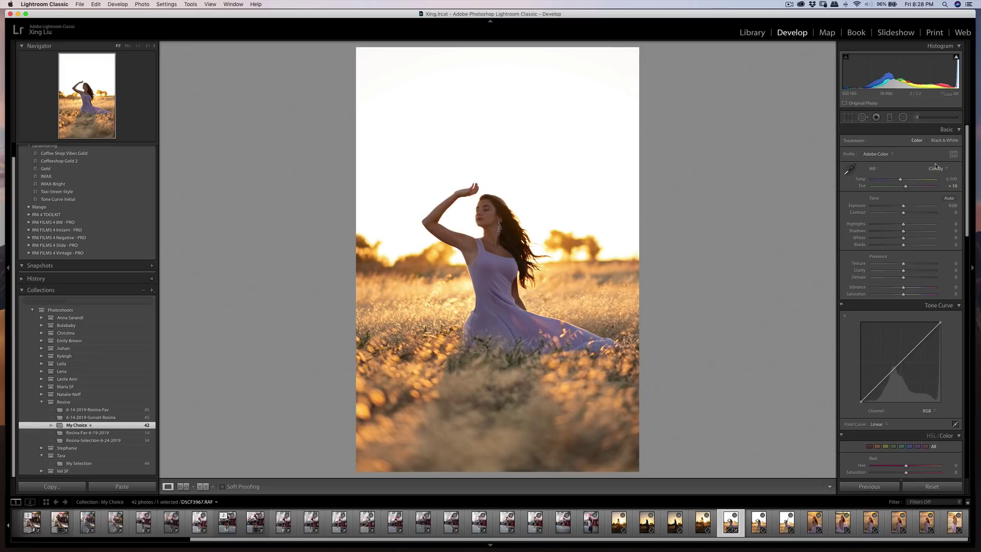
click(936, 165)
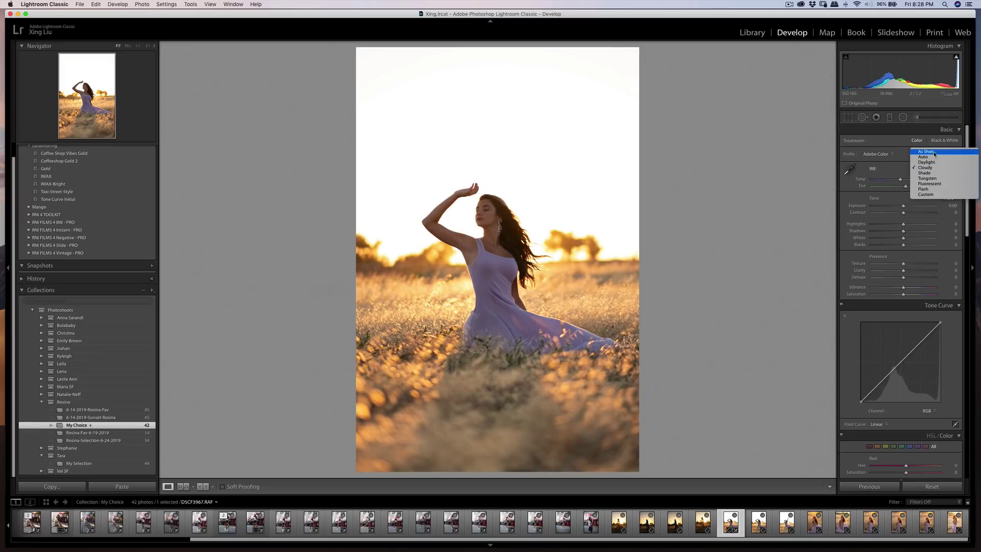
click(934, 159)
click(935, 169)
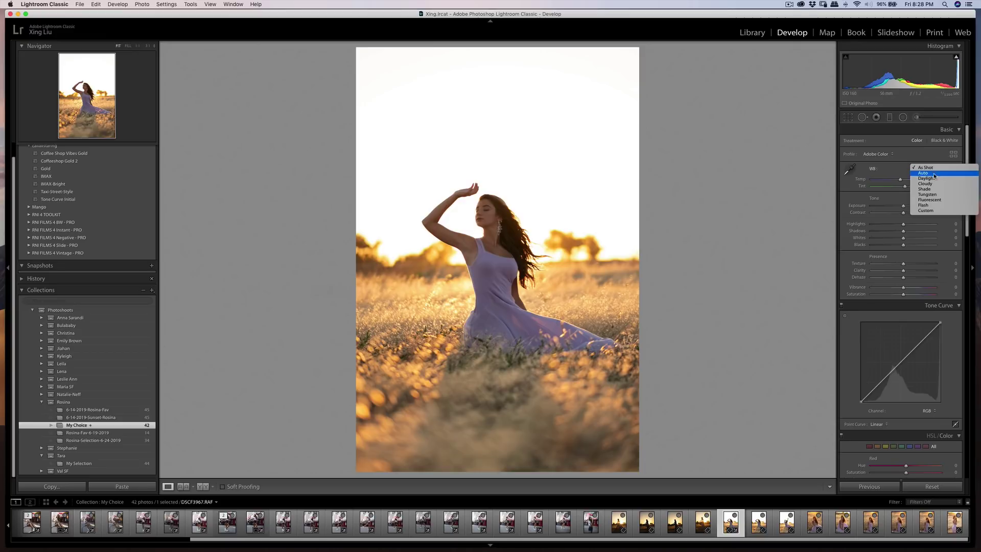
Step: Compare the Cloudy, Shade and Tungsten white balance presets on the photo and keep Shade
click(928, 185)
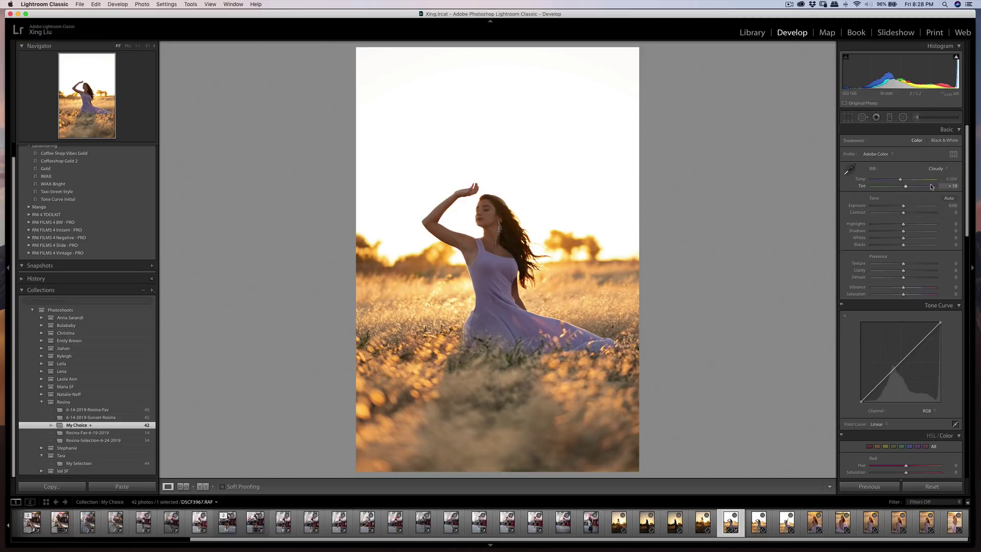
click(936, 169)
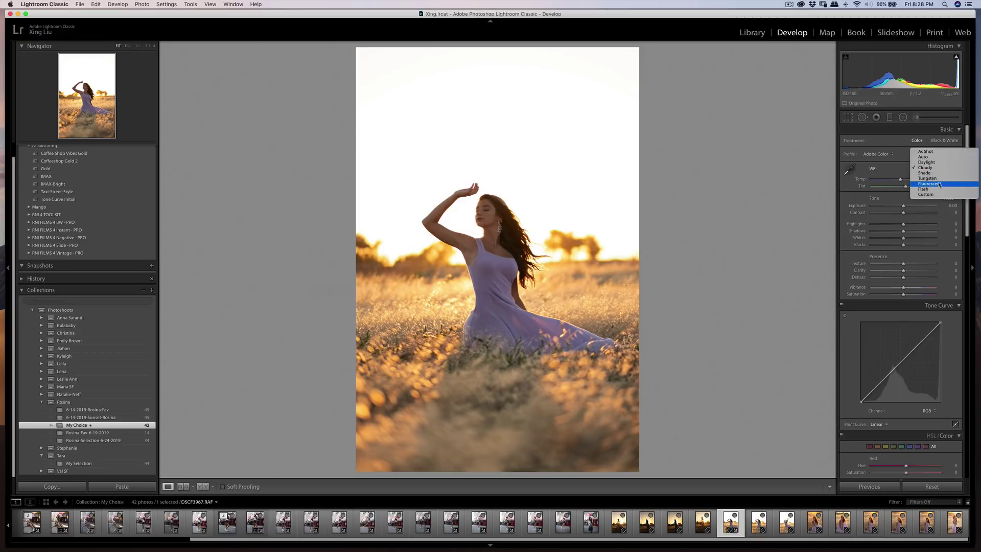
click(934, 173)
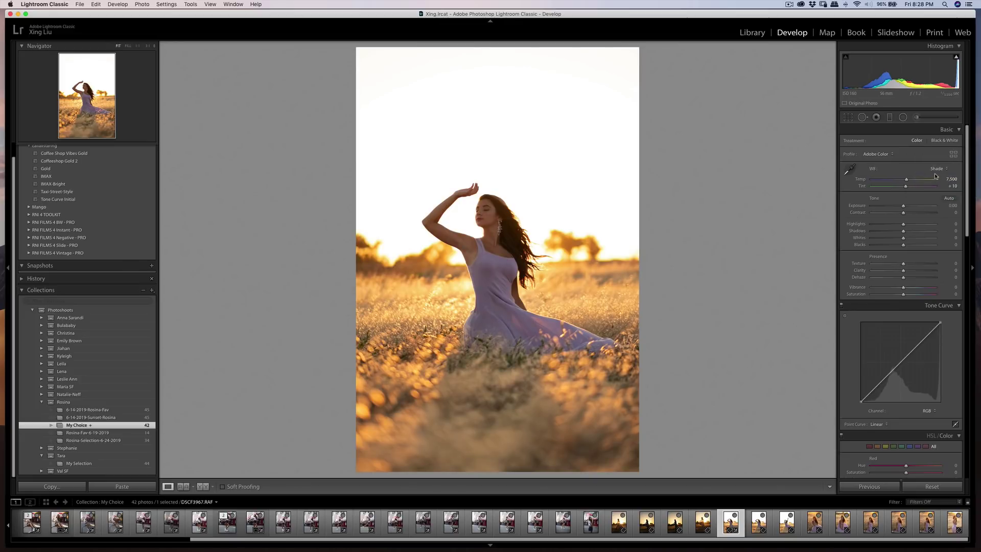
click(937, 169)
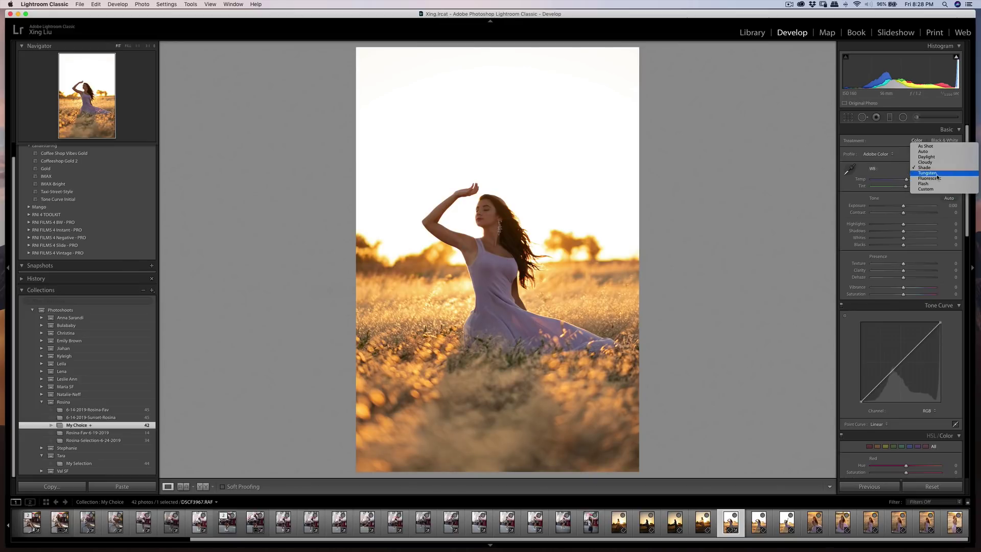
click(937, 175)
click(935, 168)
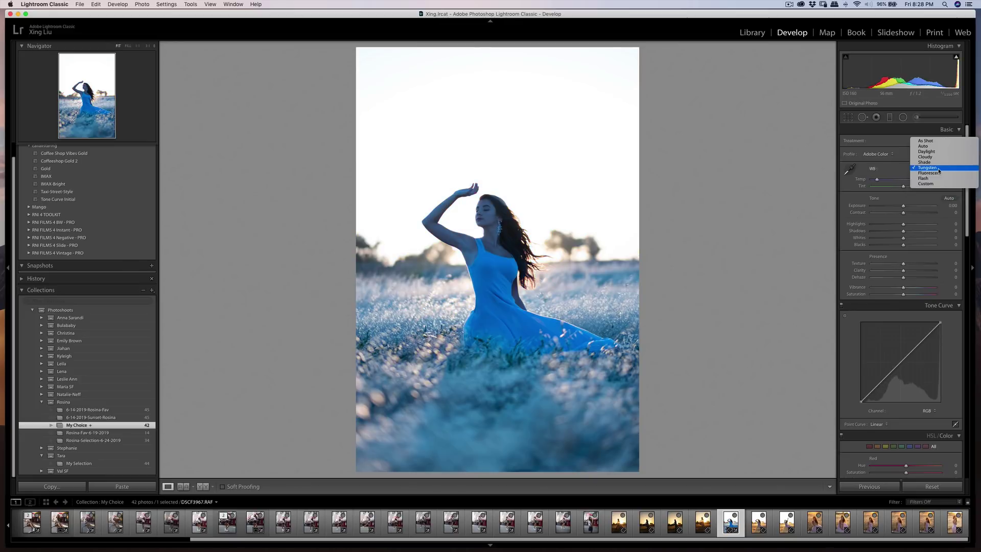
click(932, 163)
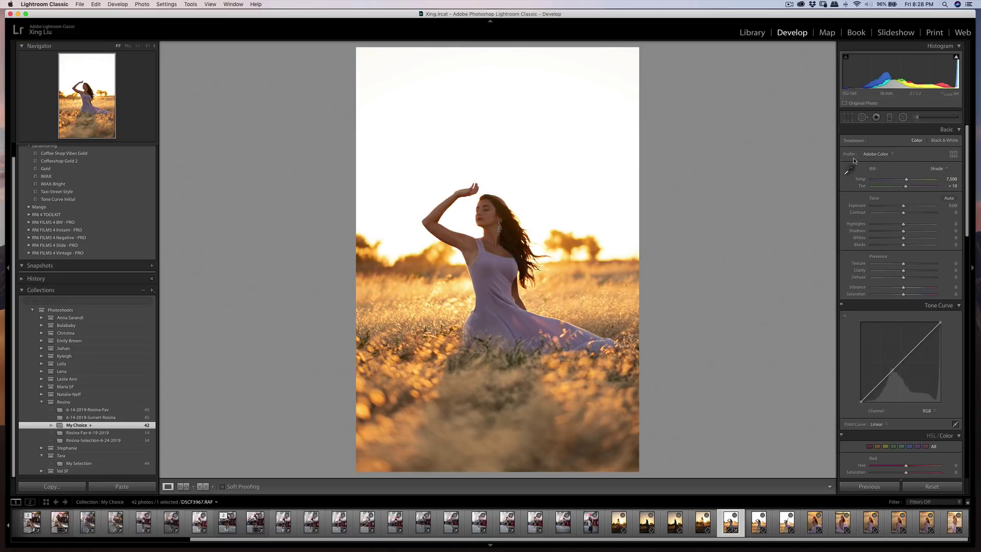
Step: Straighten the photo by rotating it slightly with the Crop tool, to an angle of about 0.38
click(848, 117)
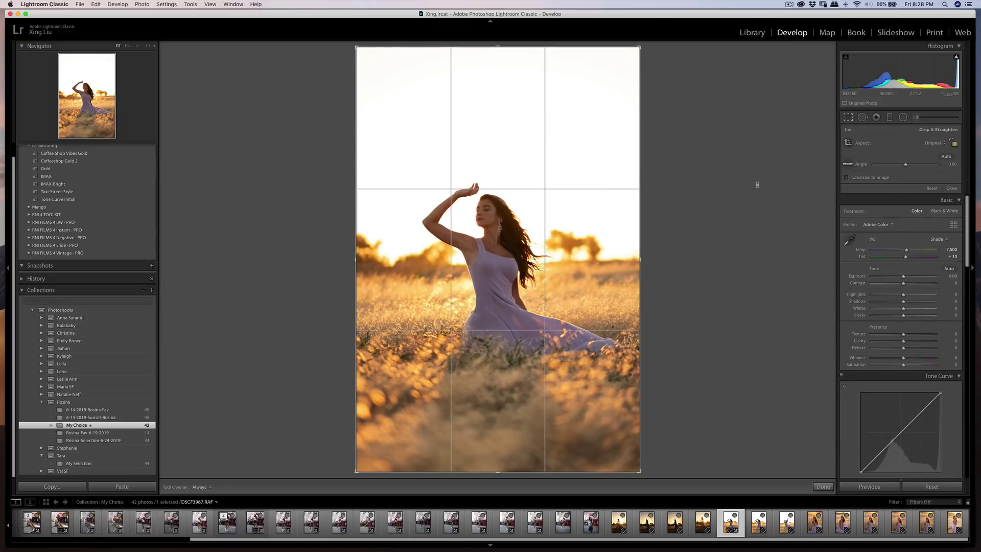
drag(751, 185, 747, 189)
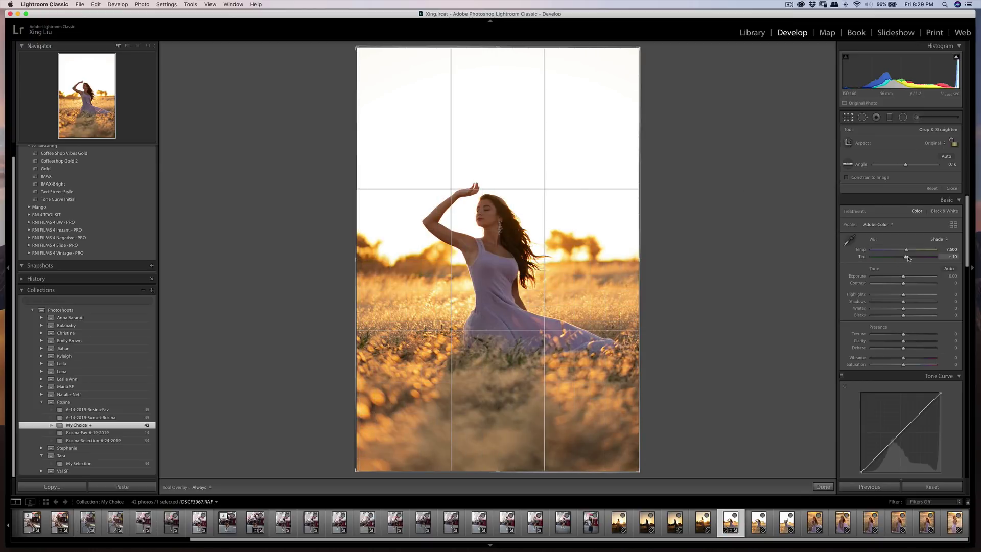
click(950, 250)
drag(751, 205, 702, 213)
Step: Crop the photo tighter to the 4 x 5 / 8 x 10 aspect ratio and reposition it around the seated woman
click(931, 143)
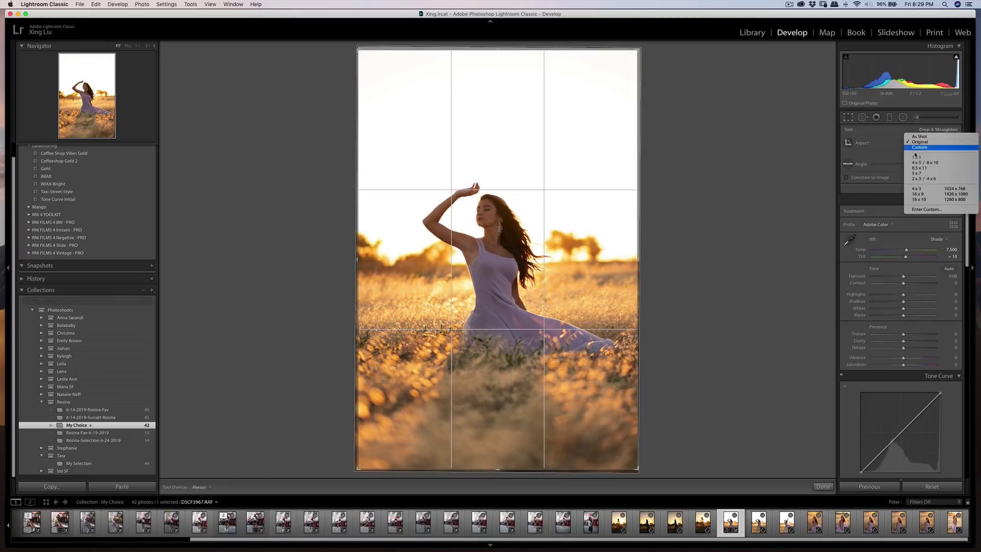
click(934, 168)
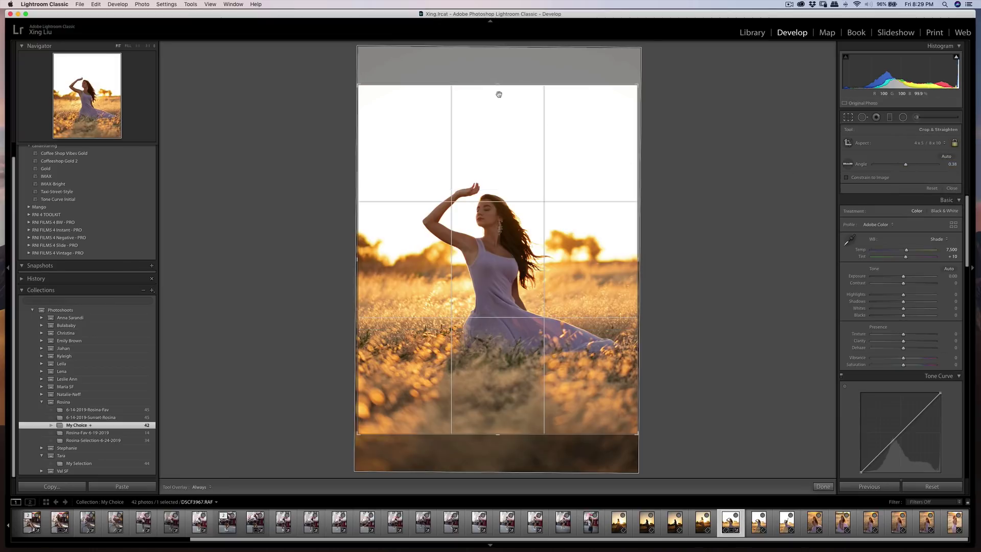
drag(635, 87, 632, 91)
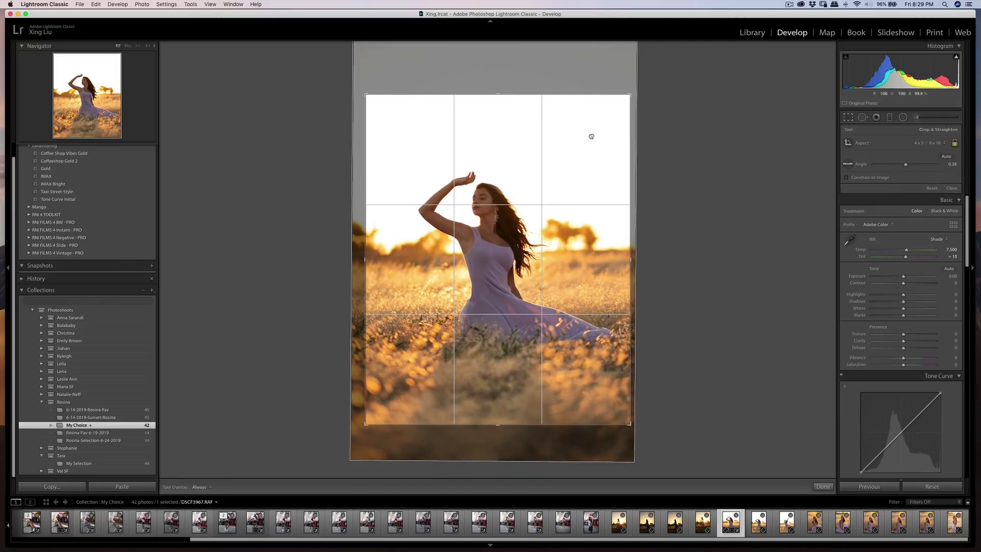
drag(583, 158, 567, 179)
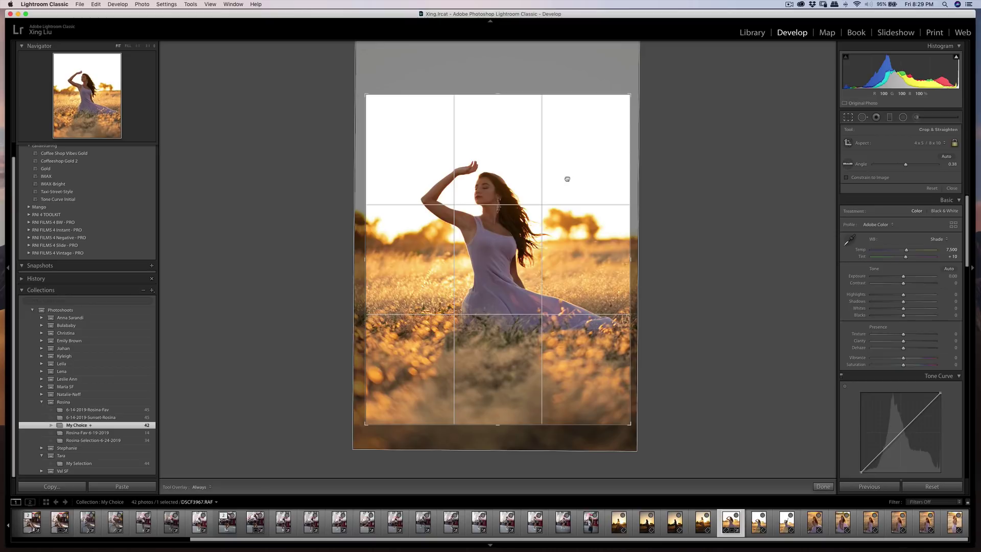
key(Return)
click(508, 179)
click(513, 164)
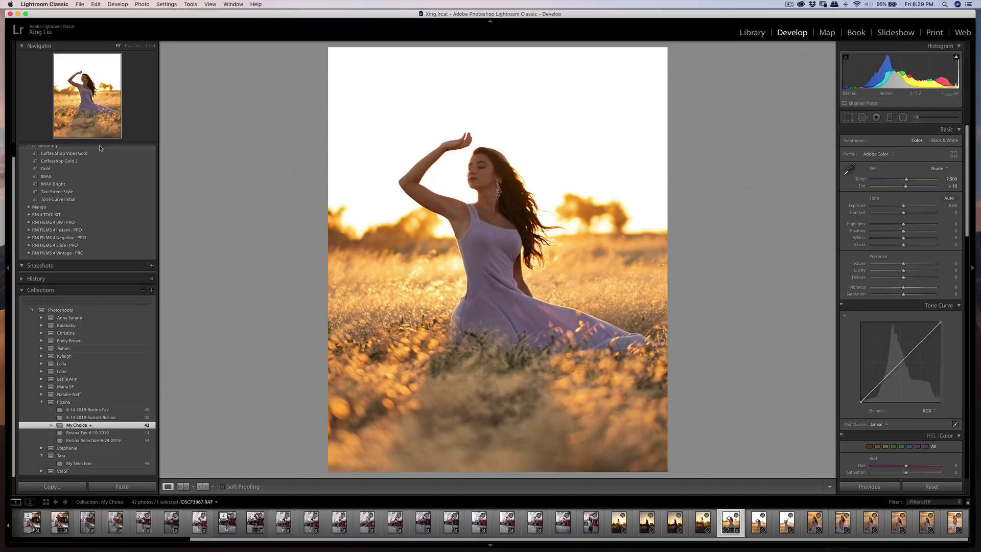
click(850, 120)
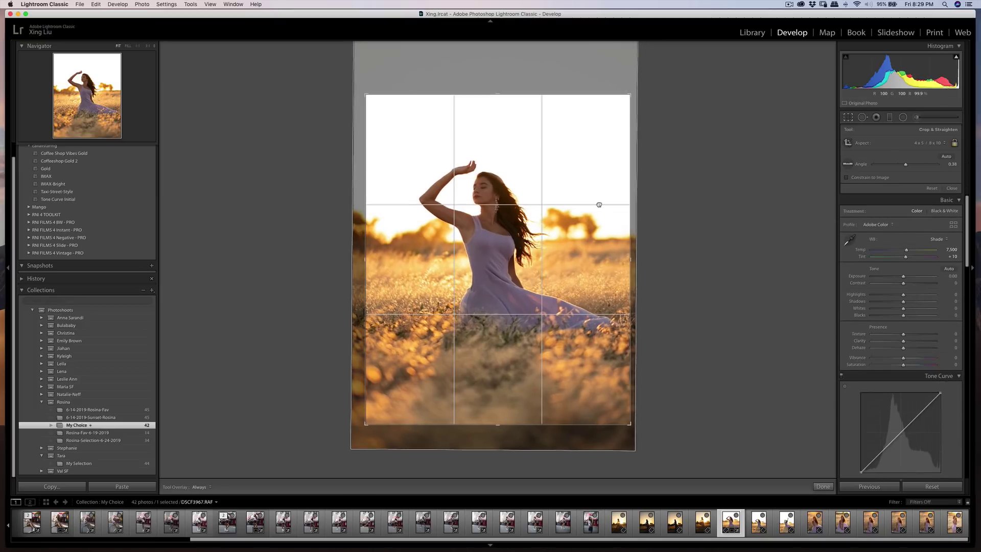
key(Return)
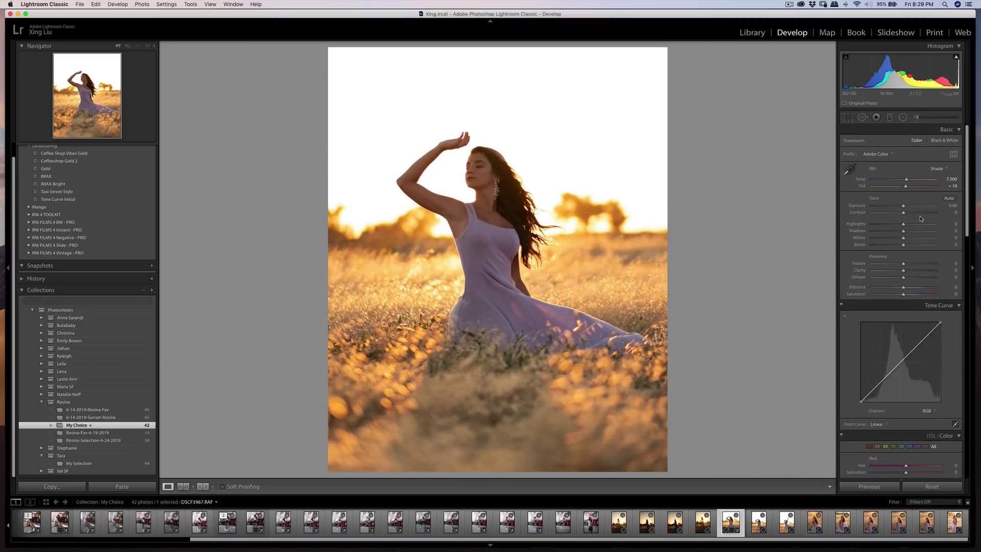
Step: Set the photo's Contrast to +31, Highlights to -7, Shadows to +22, Whites to -11 and Blacks to -8
drag(903, 213, 900, 249)
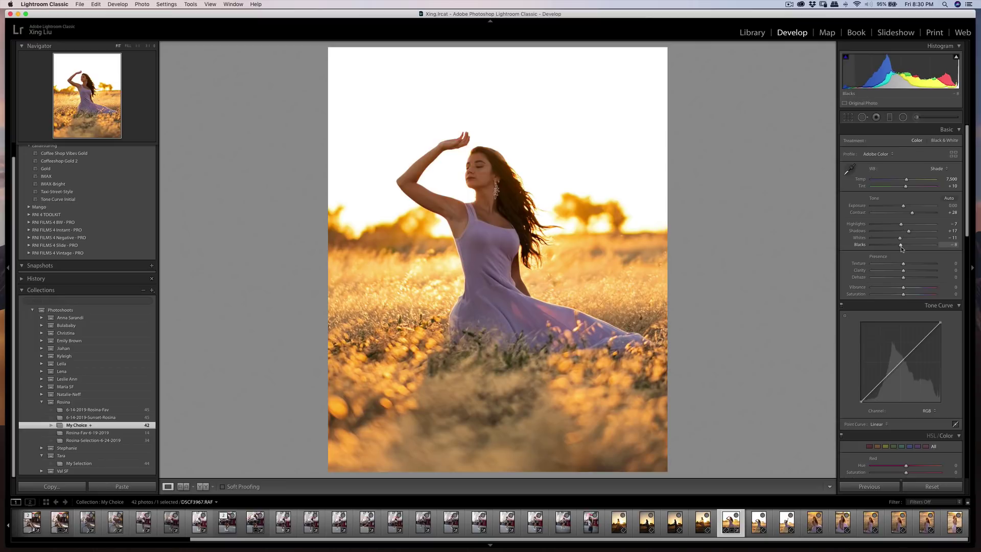
drag(909, 231, 914, 217)
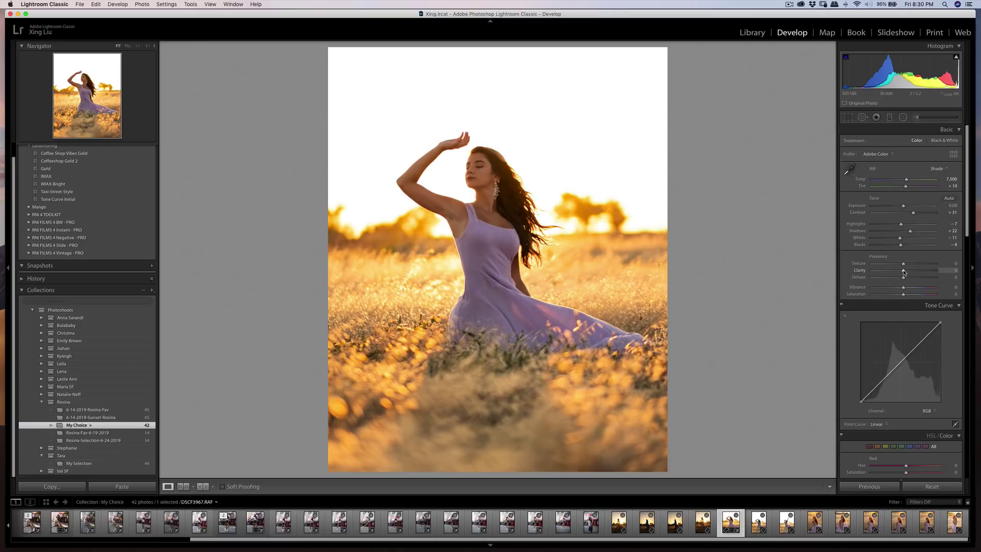
Step: Compare the before and after versions of the photo to judge the tone adjustments
key(backslash)
key(backslash)
key(backslash)
key(backslash)
key(backslash)
key(backslash)
key(backslash)
key(backslash)
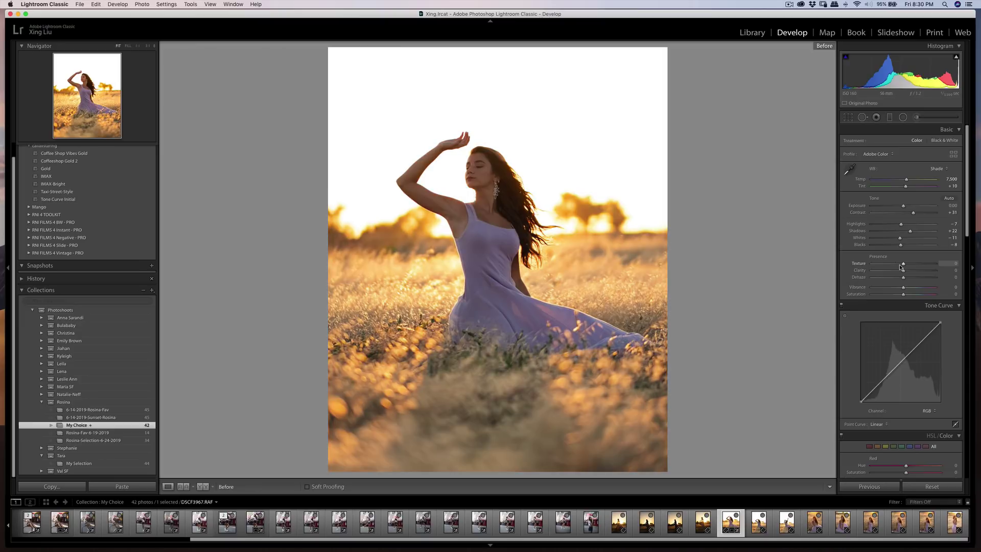
key(backslash)
key(backslash)
key(backslash)
key(backslash)
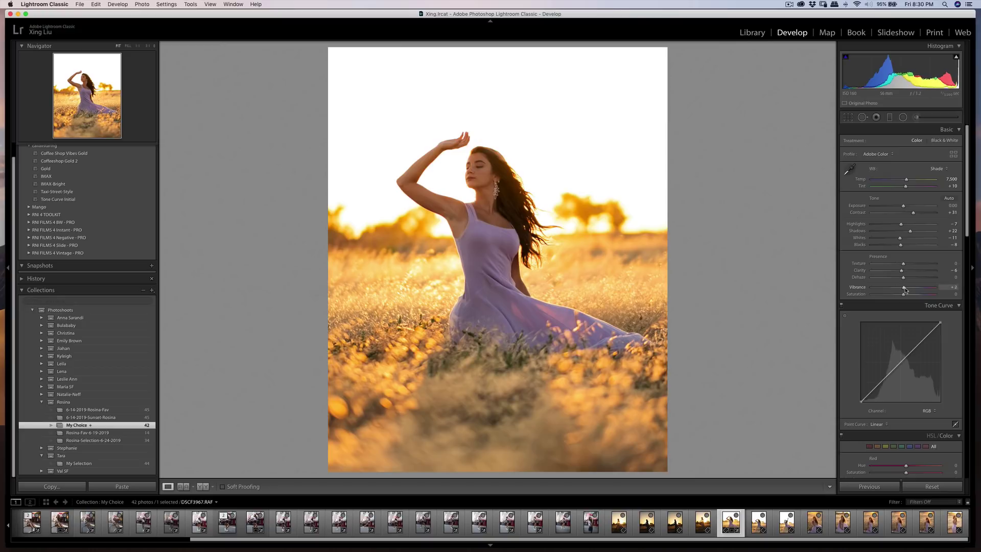
Step: Set the photo's Clarity to -6, Vibrance to +9 and Saturation to -8
mouse_move(915, 290)
mouse_down()
mouse_move(882, 290)
mouse_move(918, 297)
mouse_move(895, 297)
mouse_move(914, 298)
mouse_move(902, 300)
mouse_up()
Step: Shape the RGB tone curve with the shadow points pulled down and the midtone point raised slightly above the diagonal
mouse_move(899, 362)
mouse_down()
mouse_move(862, 402)
mouse_move(899, 363)
mouse_up()
click(881, 380)
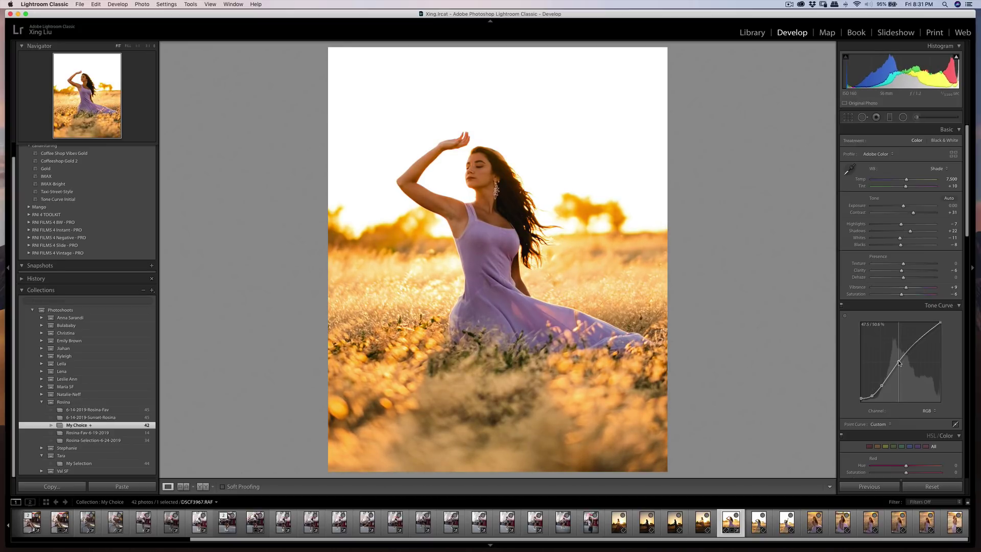
Step: Compare the photo with the tone curve off and on, and lower the curve's midtone point slightly
click(841, 306)
click(841, 305)
click(841, 305)
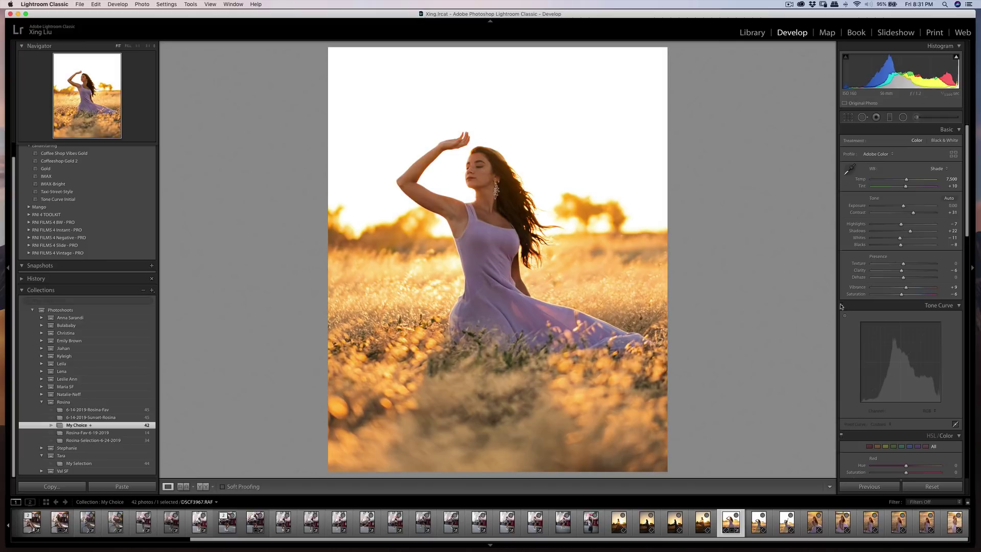
click(841, 306)
click(842, 305)
click(841, 306)
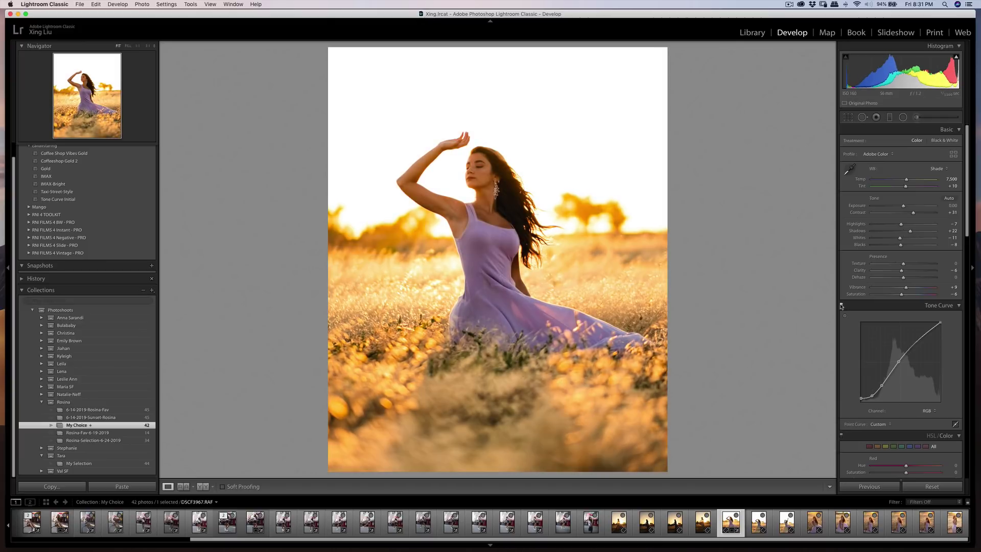
click(841, 306)
click(841, 305)
drag(898, 362, 900, 365)
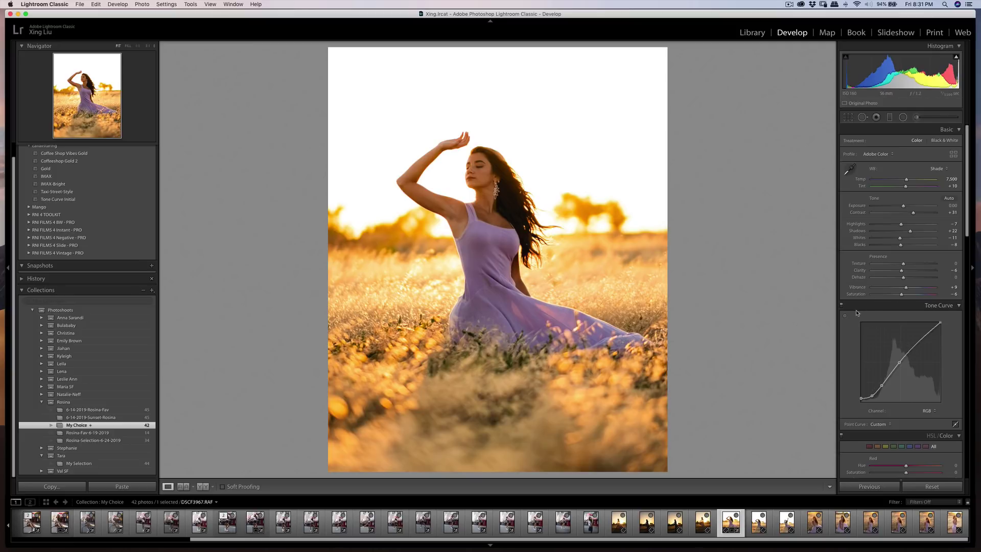
Step: Compare the before and after versions of the photo to check the edit including the tone curve
key(backslash)
key(backslash)
key(backslash)
key(backslash)
key(backslash)
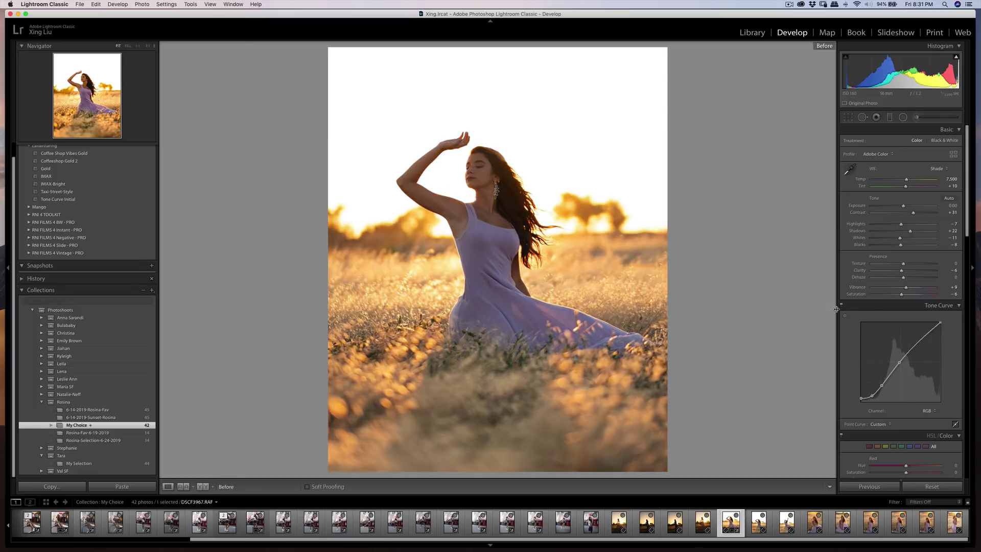
key(backslash)
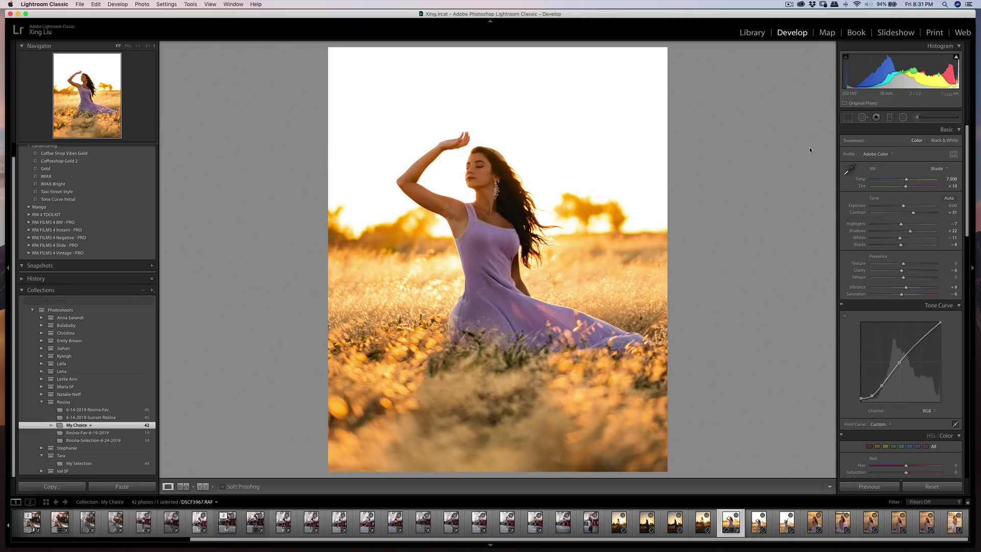
Step: Straighten the photo slightly and reposition the woman within the 4 x 5 crop
click(847, 117)
drag(628, 97, 588, 128)
drag(643, 163, 644, 164)
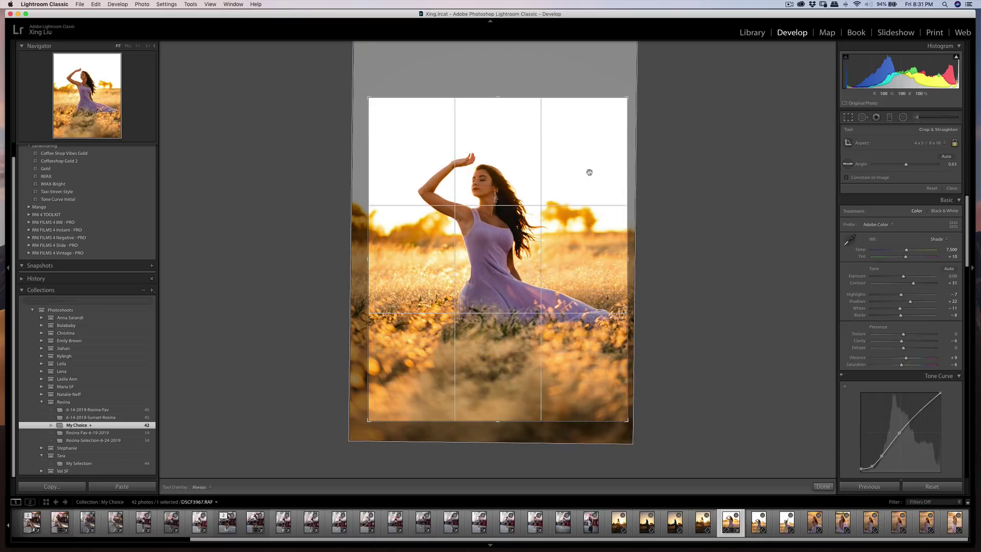
key(Return)
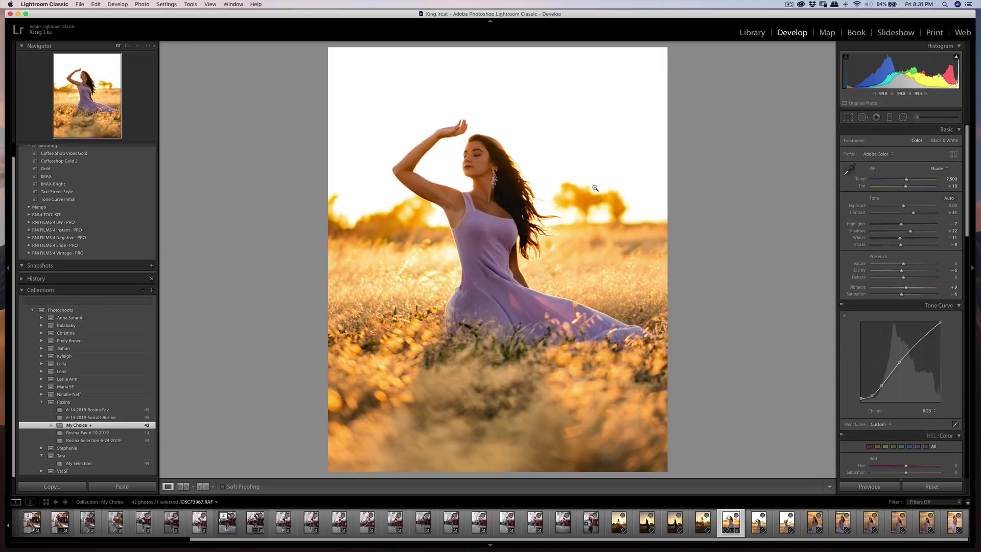
click(849, 119)
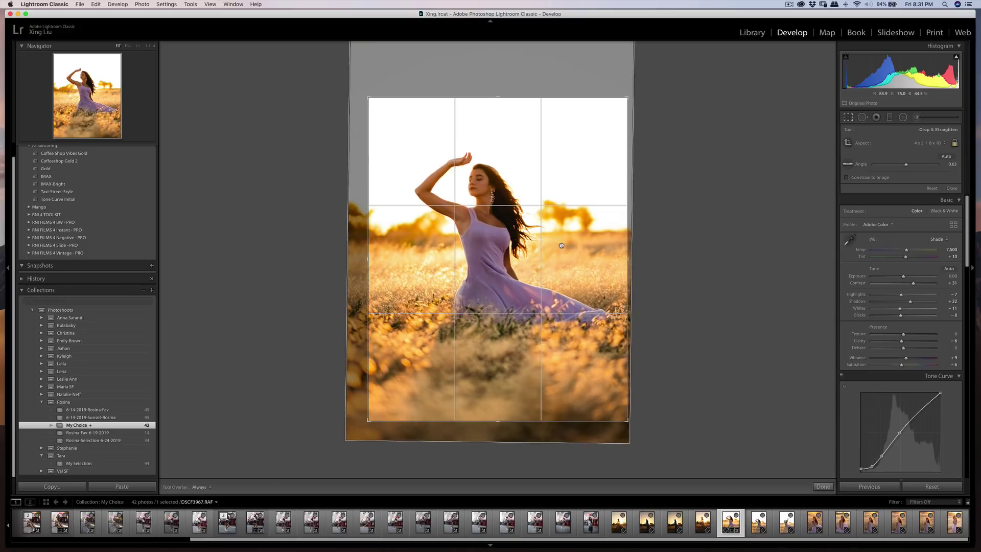
key(Return)
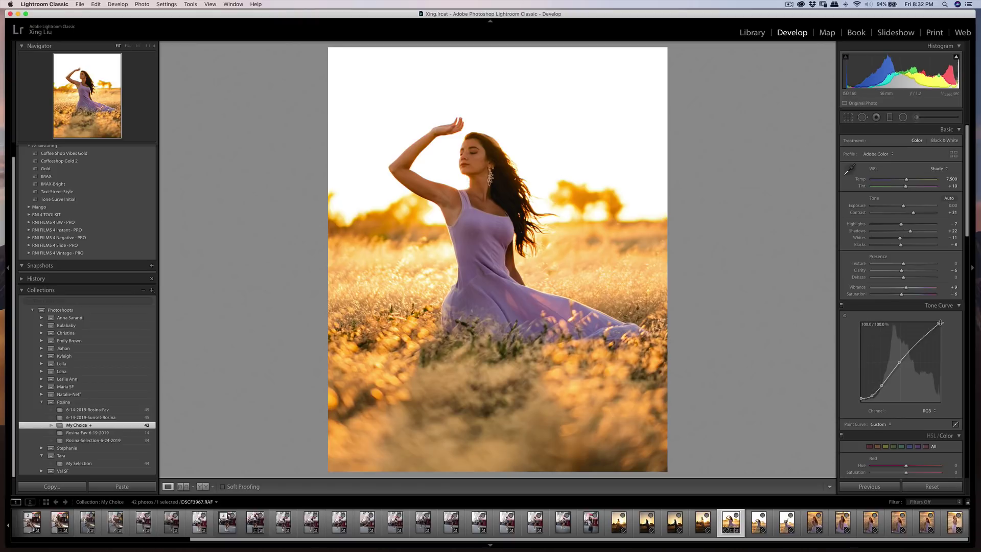
Step: Pull the tone curve's white point down slightly, set Contrast to +39 and raise Highlights a little
drag(939, 323, 942, 325)
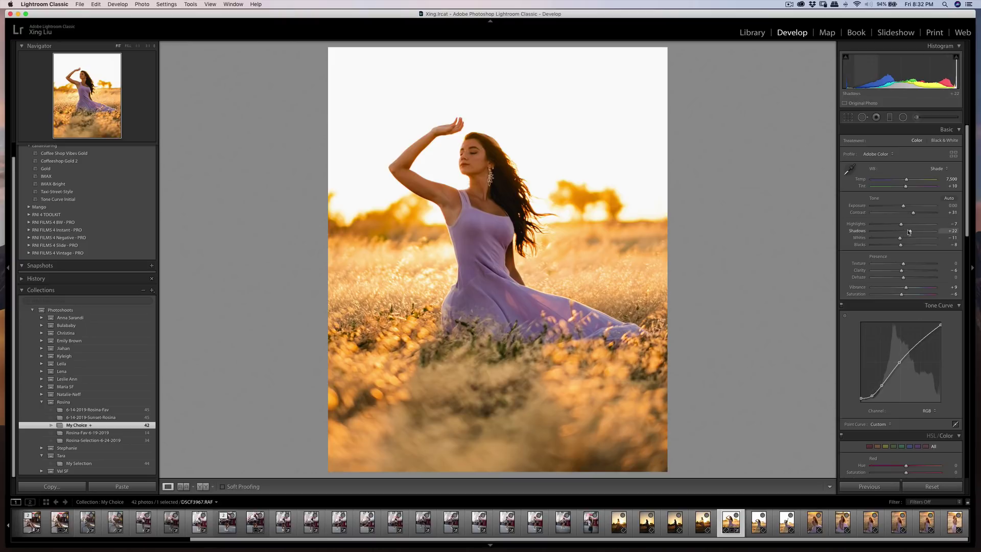
drag(913, 213, 915, 214)
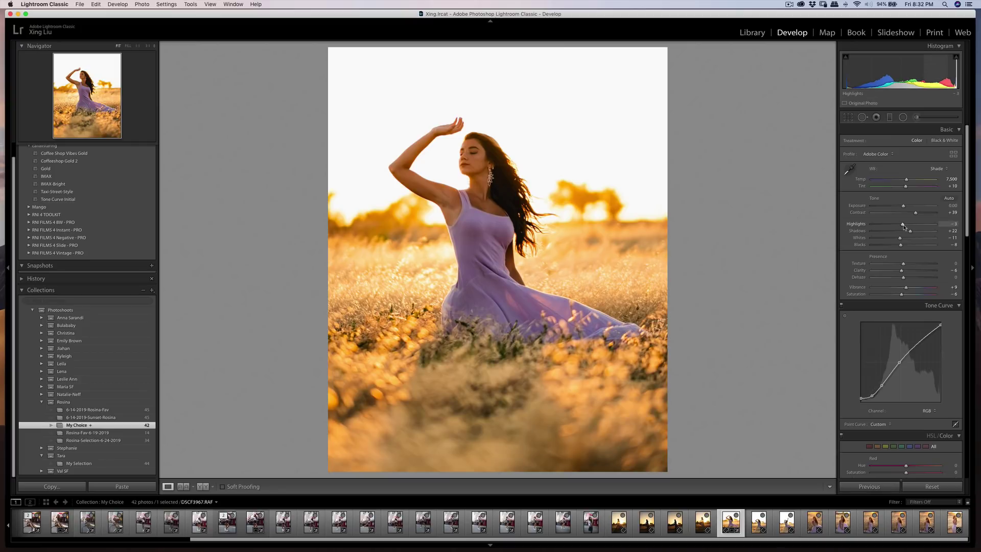
Step: Set Orange Hue to -3 and Saturation to +1, Yellow Hue -7, Saturation -14 and Luminance -12, Green Saturation -52 and Luminance -44
scroll(902, 307, down, 5)
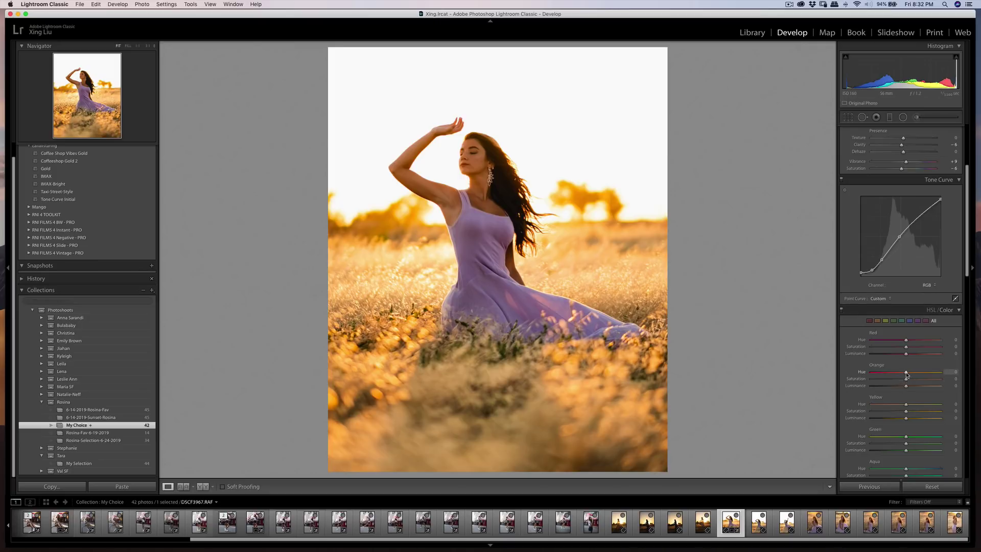
mouse_move(905, 372)
mouse_down()
mouse_move(875, 374)
mouse_move(935, 374)
mouse_move(872, 378)
mouse_move(902, 382)
mouse_up()
mouse_move(905, 379)
mouse_down()
mouse_move(895, 381)
mouse_move(904, 382)
mouse_up()
drag(905, 412, 893, 413)
drag(906, 443, 887, 451)
click(891, 450)
Step: Set Saturation/Luminance to -32/-23 for Aqua, -23/-17 for Blue, +6/-17 for Purple and +5/+3 for Magenta, and Red Saturation to +4
scroll(900, 443, down, 5)
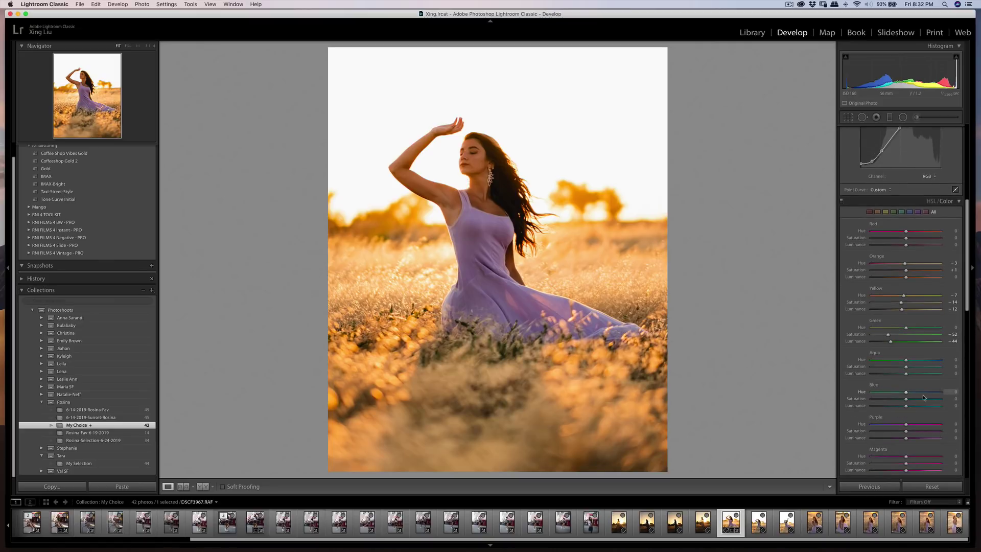
drag(886, 368, 908, 438)
drag(907, 438, 899, 441)
mouse_move(906, 463)
mouse_down()
mouse_move(917, 465)
mouse_move(907, 468)
mouse_up()
scroll(906, 327, up, 3)
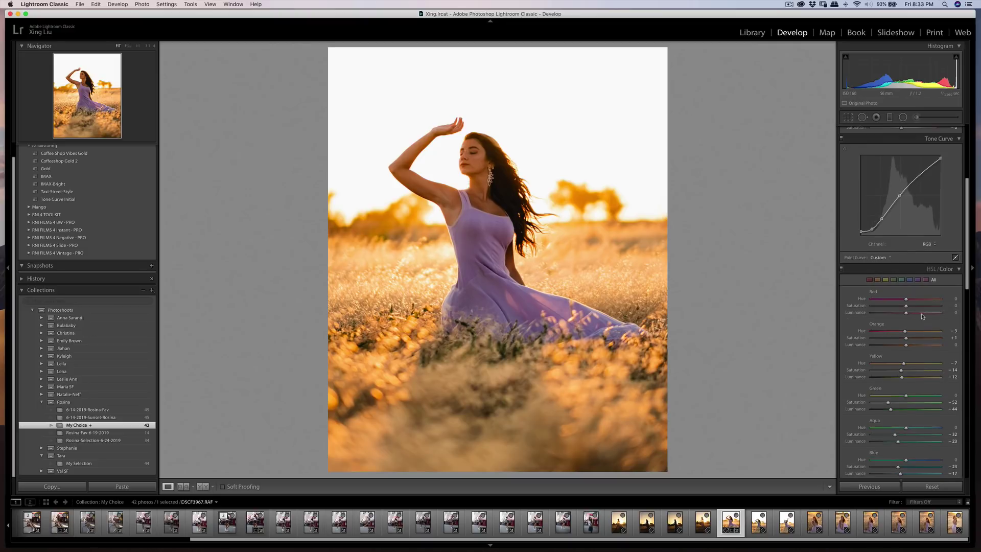
mouse_move(906, 305)
mouse_down()
mouse_move(912, 310)
mouse_move(836, 320)
mouse_move(922, 320)
mouse_move(891, 321)
mouse_move(908, 322)
mouse_up()
Step: Tint the split-toning highlights with a warm preset colour of hue 37 and reduce its saturation
scroll(935, 333, down, 1)
scroll(935, 333, down, 5)
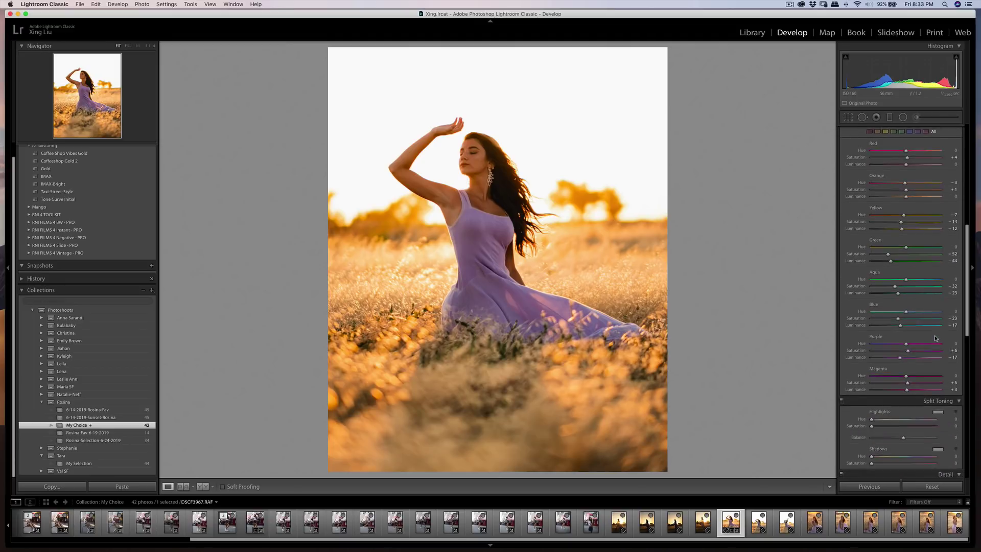
click(938, 405)
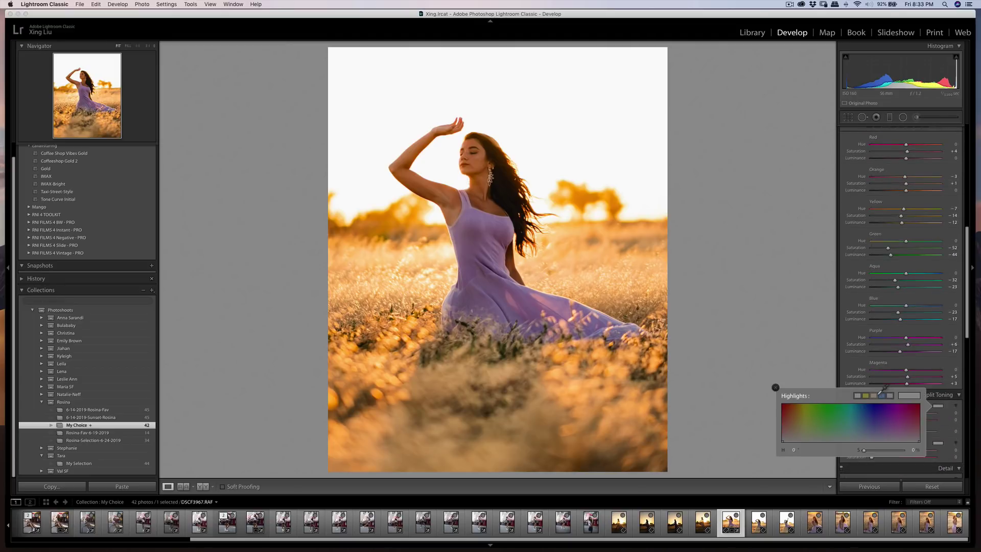
click(876, 394)
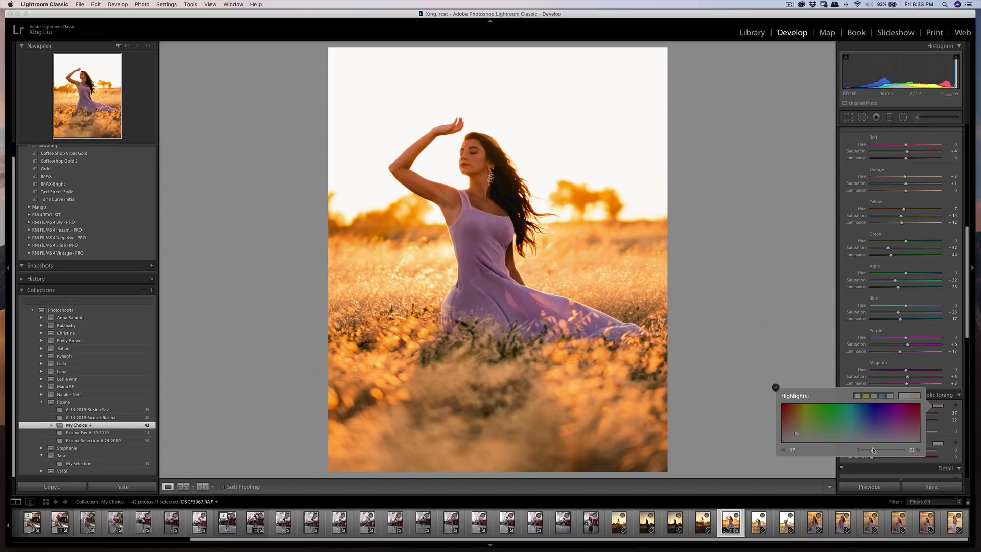
drag(872, 453, 867, 454)
drag(866, 452, 867, 453)
click(845, 337)
Step: Examine the skin tones on the woman's face up close and return to the whole photo
scroll(868, 307, up, 5)
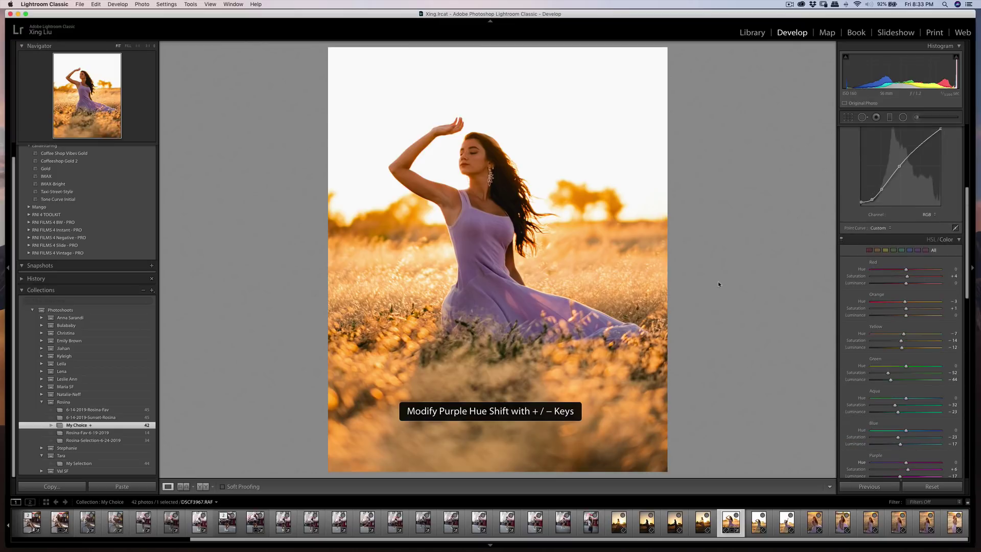
click(467, 159)
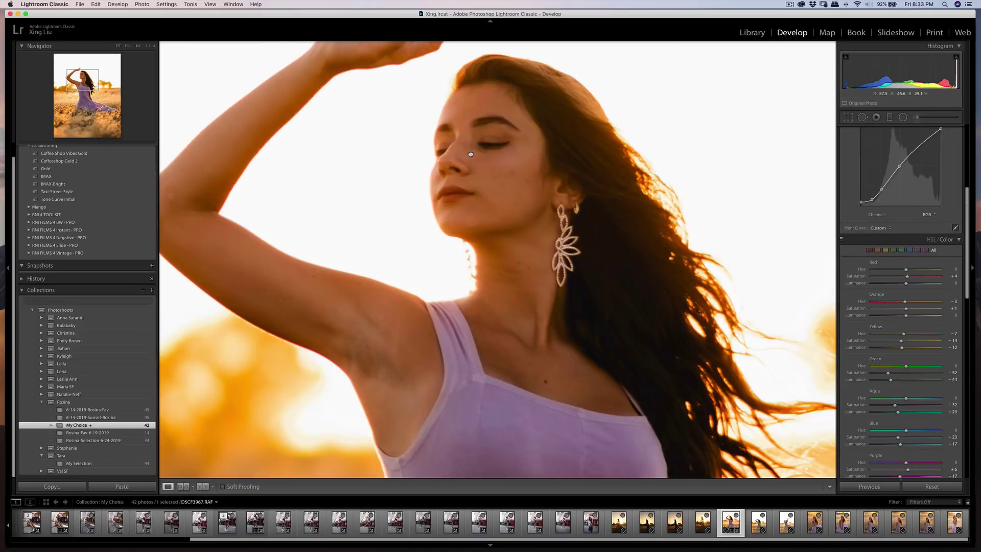
click(678, 148)
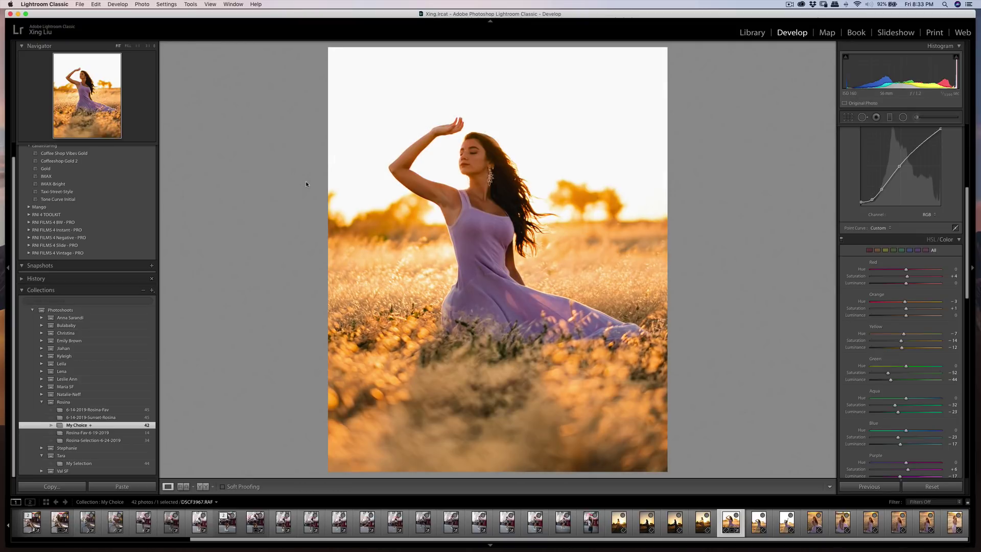
Step: Set the photo's Exposure to +0.05, Contrast to +43, Highlights to -10 and Blacks to -17
scroll(894, 314, up, 8)
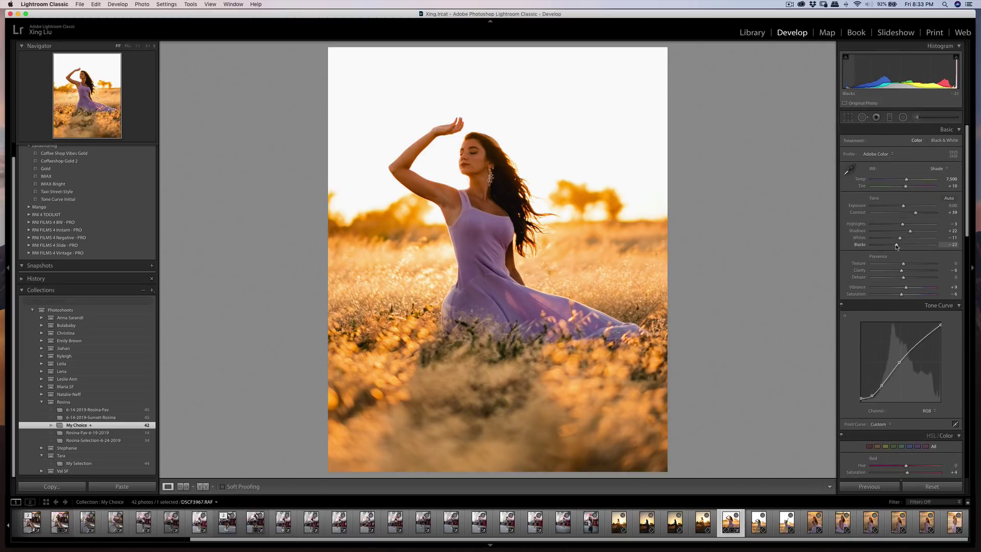
drag(897, 247, 897, 248)
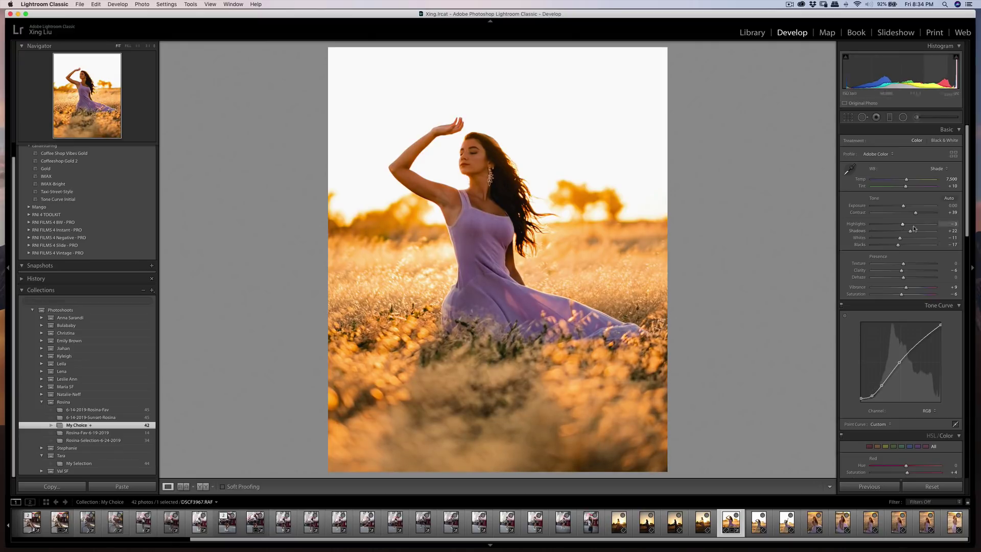
drag(912, 233, 914, 234)
mouse_move(903, 226)
mouse_down()
mouse_move(888, 226)
mouse_move(899, 228)
mouse_up()
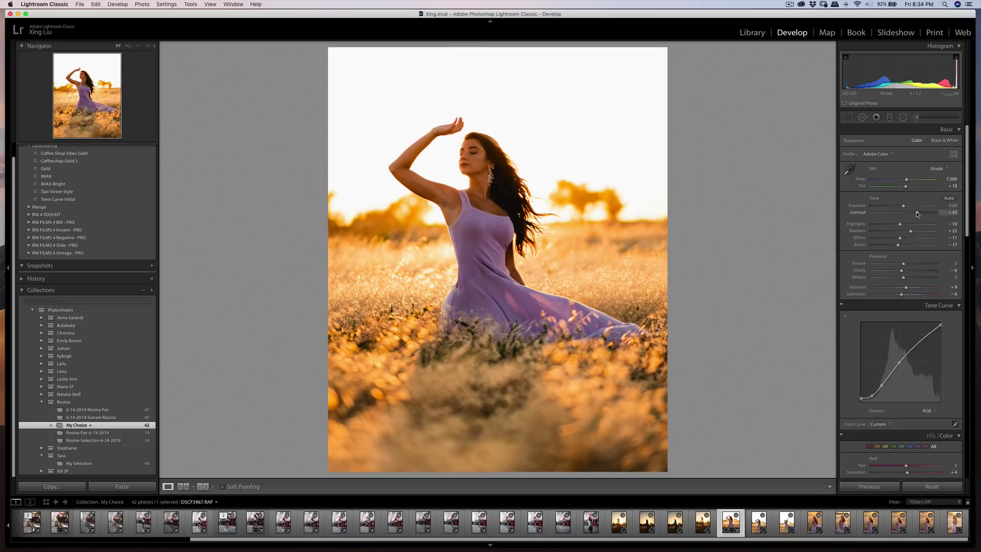
drag(903, 205, 905, 209)
Step: Shift the photo slightly within its crop frame and compare the before and after versions
click(848, 120)
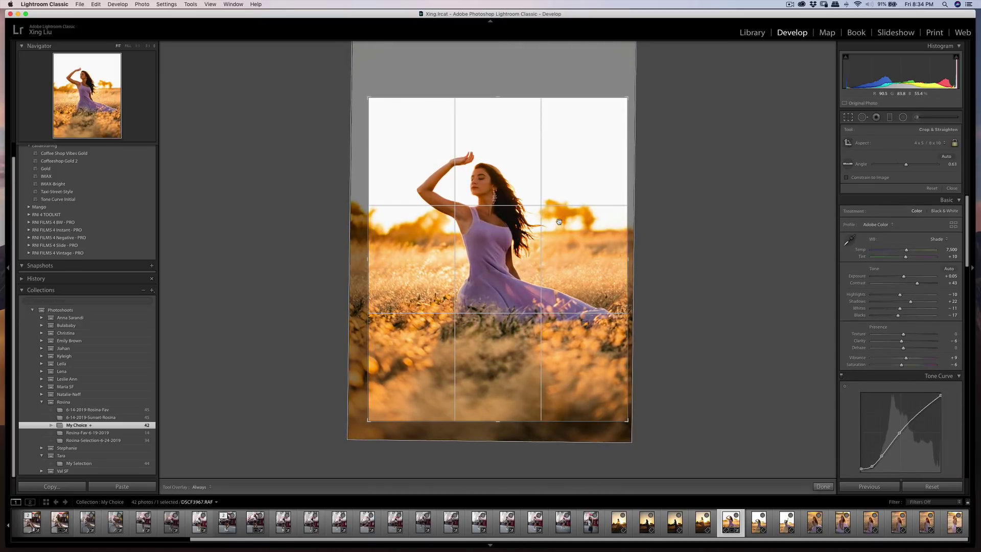
key(Return)
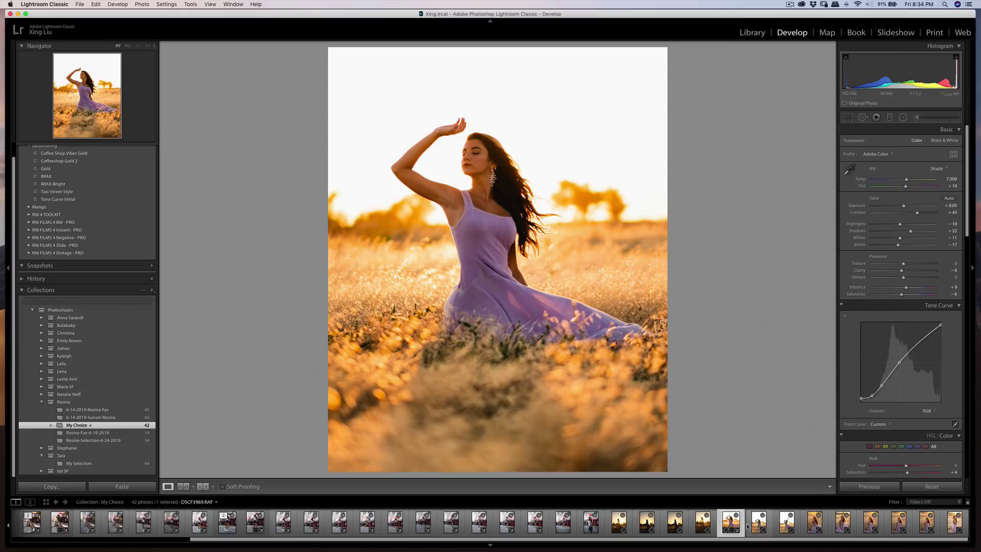
key(backslash)
key(backslash)
key(backslash)
key(backslash)
Step: Copy the edited photo's develop settings without the crop and paste them onto DSCF3969.RAF
click(758, 524)
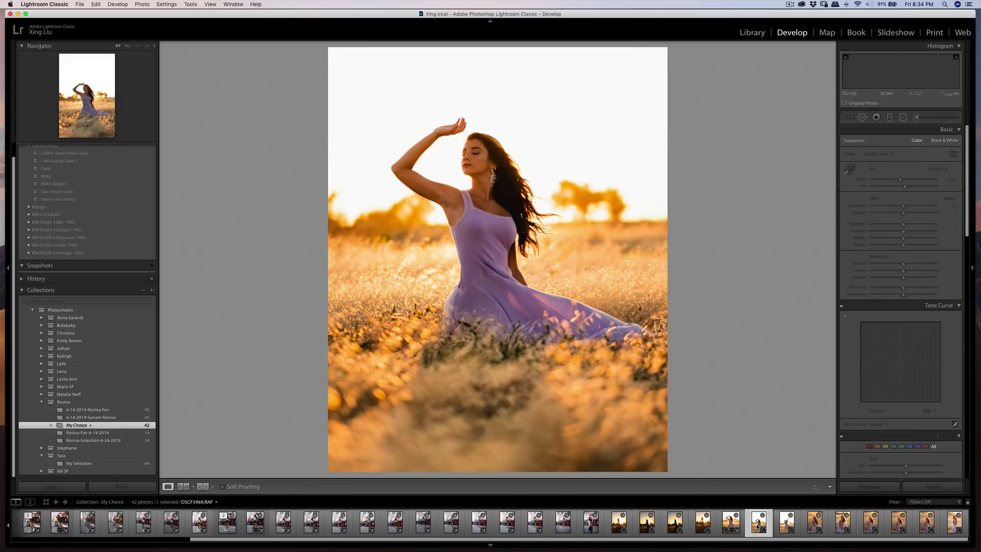
click(737, 529)
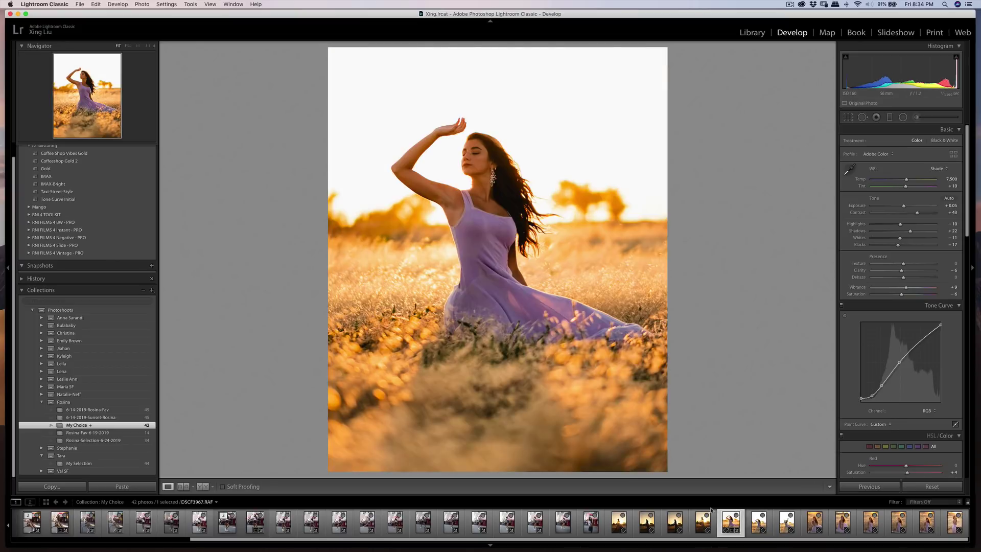
click(77, 493)
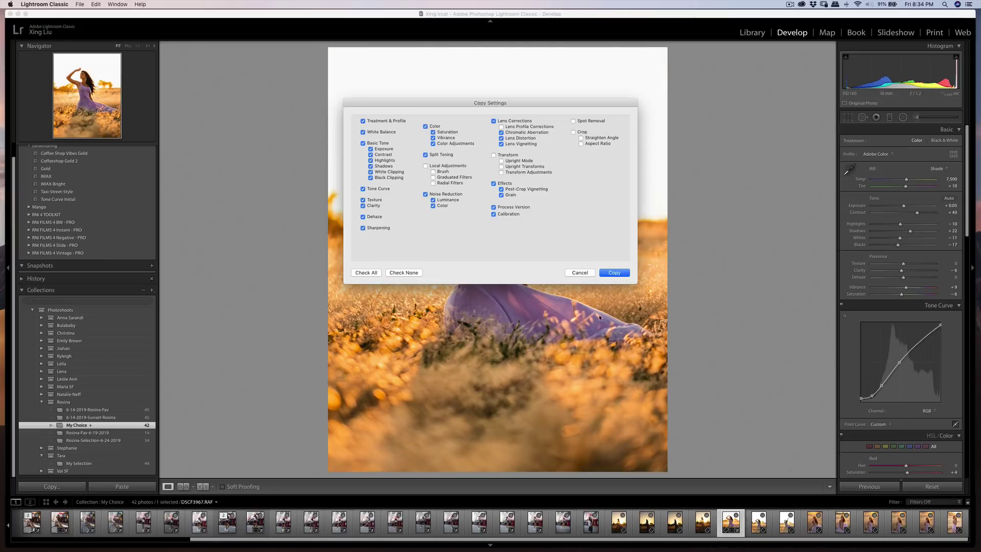
click(617, 275)
click(759, 521)
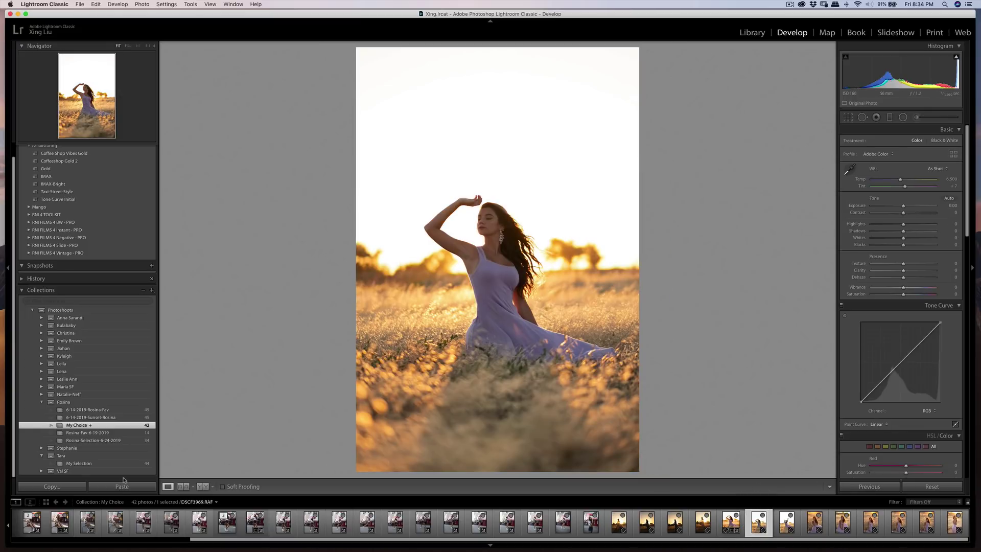
click(122, 486)
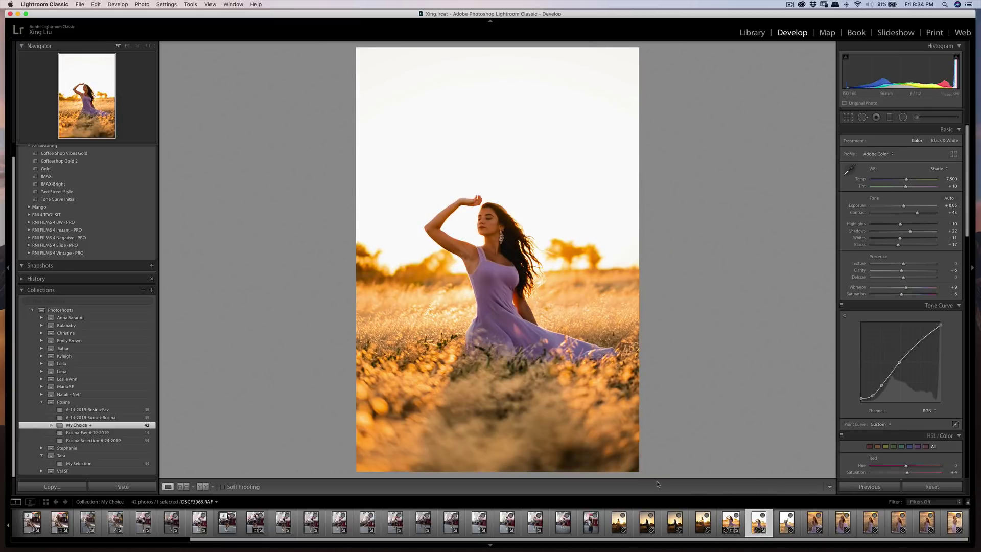
Step: Open the cropped photo DSCF3967.RAF in Portraiture3 as a copy with Lightroom adjustments
click(731, 521)
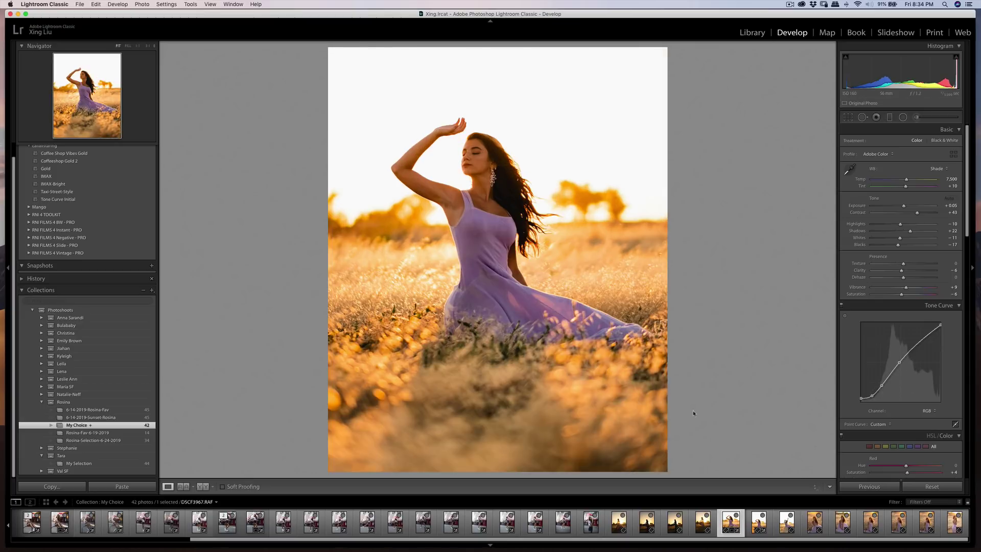
right_click(421, 280)
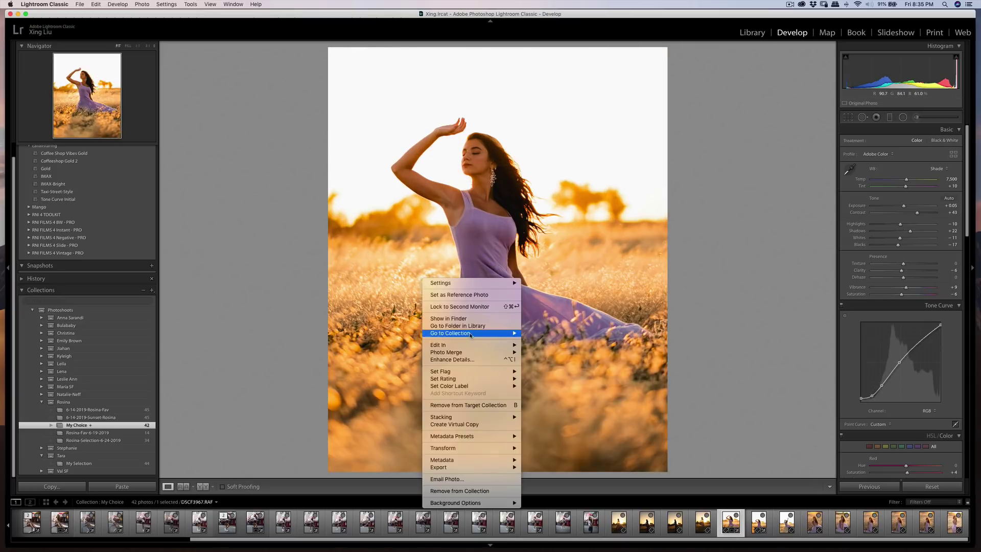
mouse_move(480, 346)
click(560, 363)
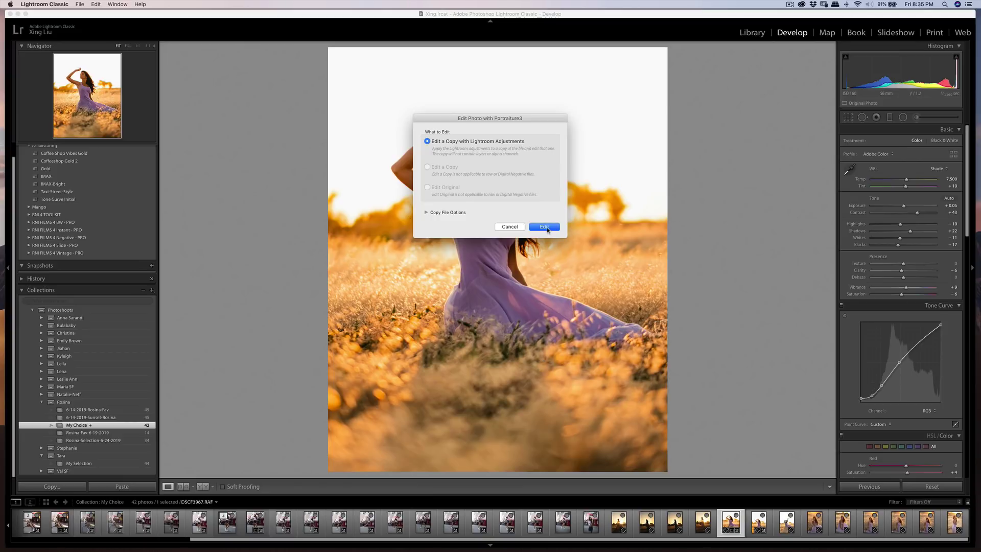
click(545, 227)
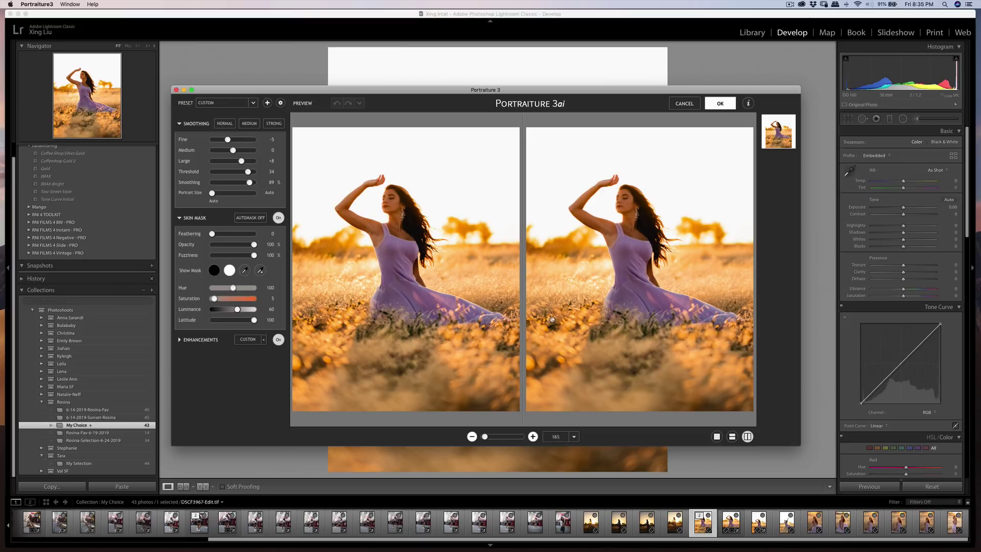
Step: Show the skin mask on white, sample the woman's face to define it, and apply the Portraiture skin smoothing
click(532, 436)
scroll(604, 277, up, 5)
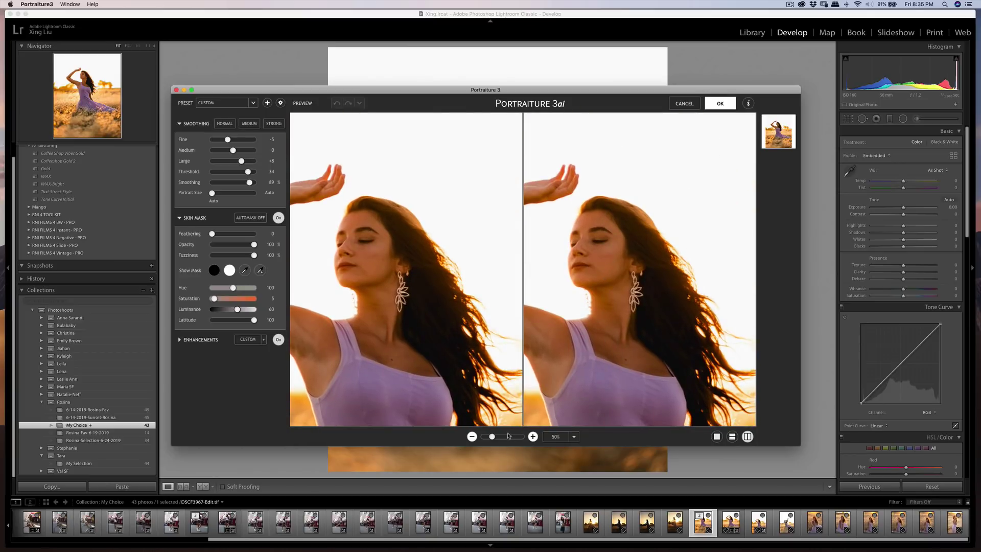
click(472, 437)
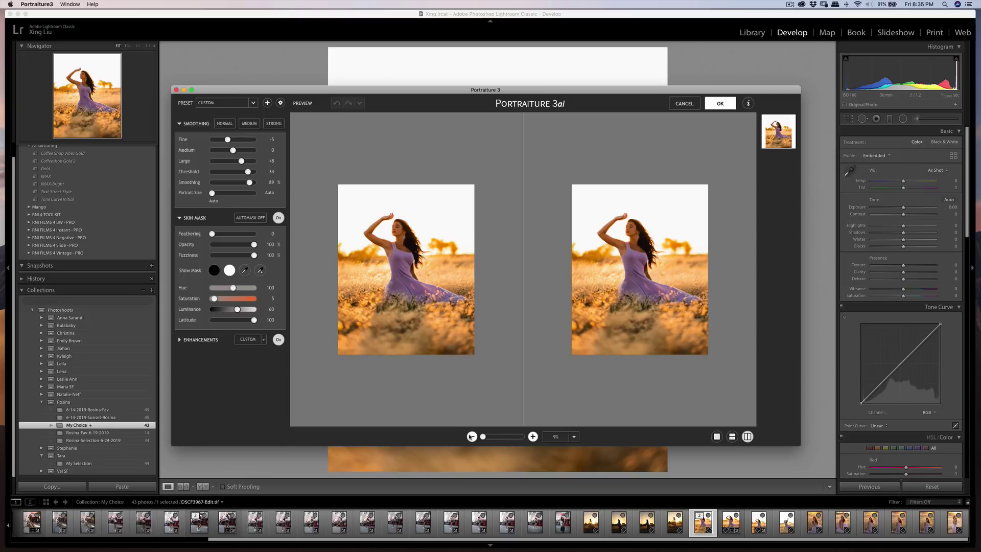
click(532, 437)
scroll(651, 260, up, 3)
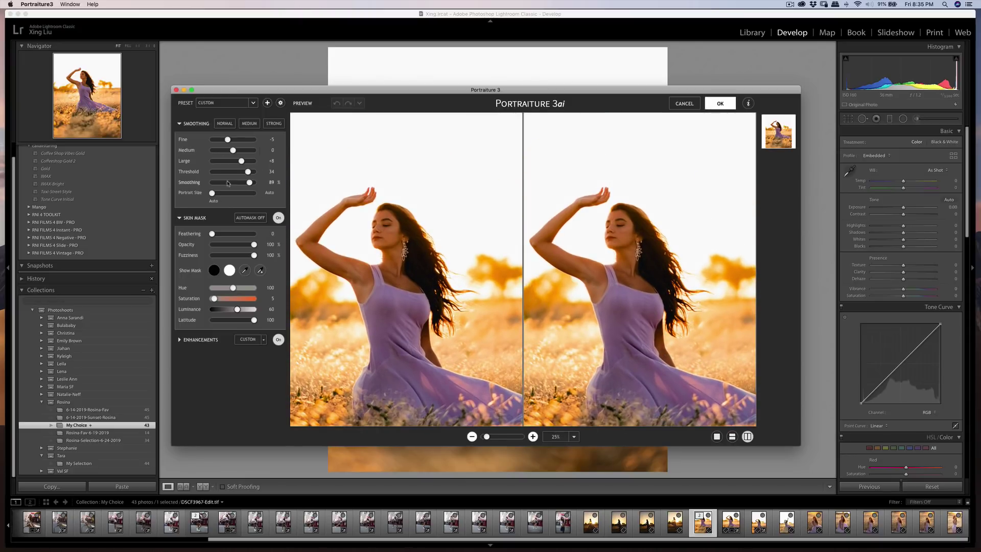
click(229, 273)
click(260, 270)
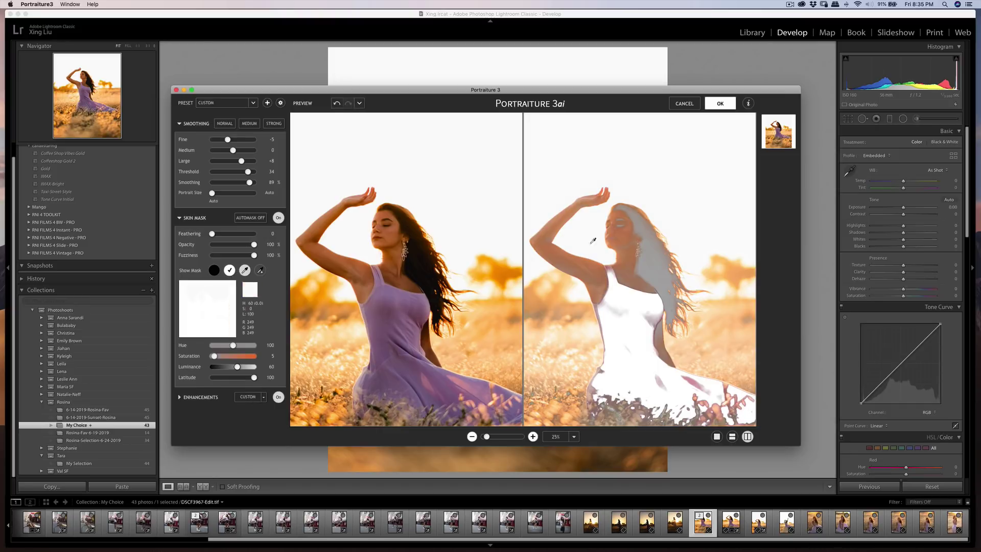
click(630, 232)
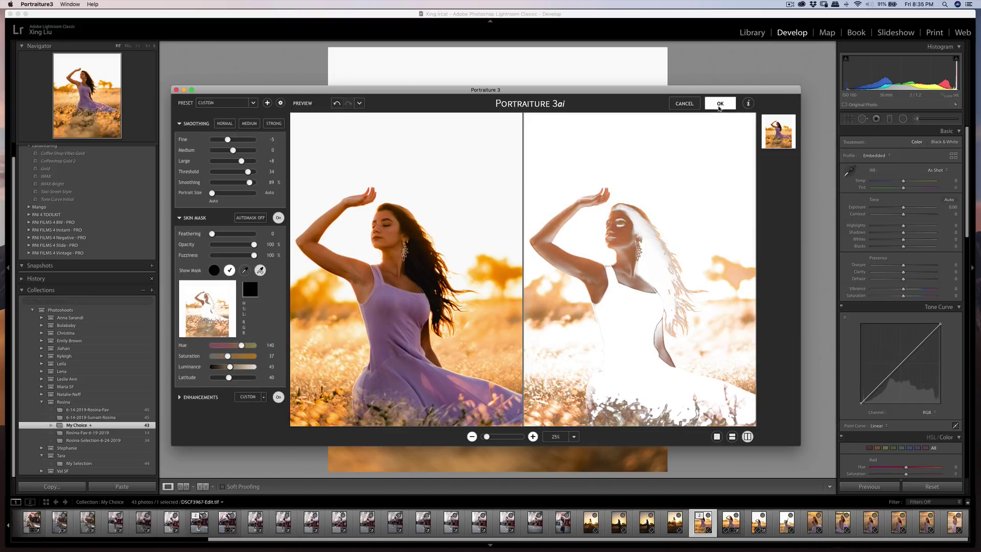
key(Return)
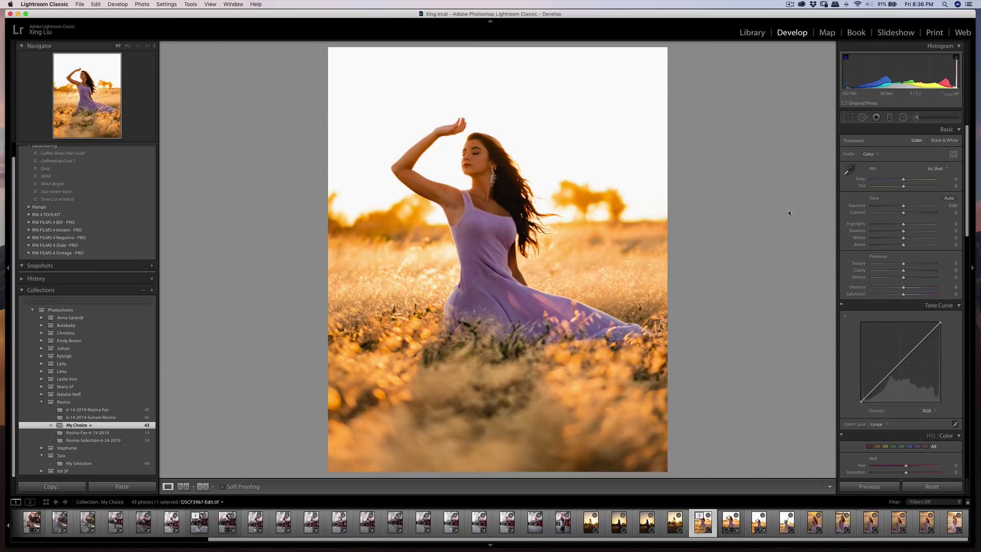
Step: Export the smoothed photo DSCF3967-Edit.tif to the Dropbox folder as an sRGB JPEG at quality 100
key(super+shift+e)
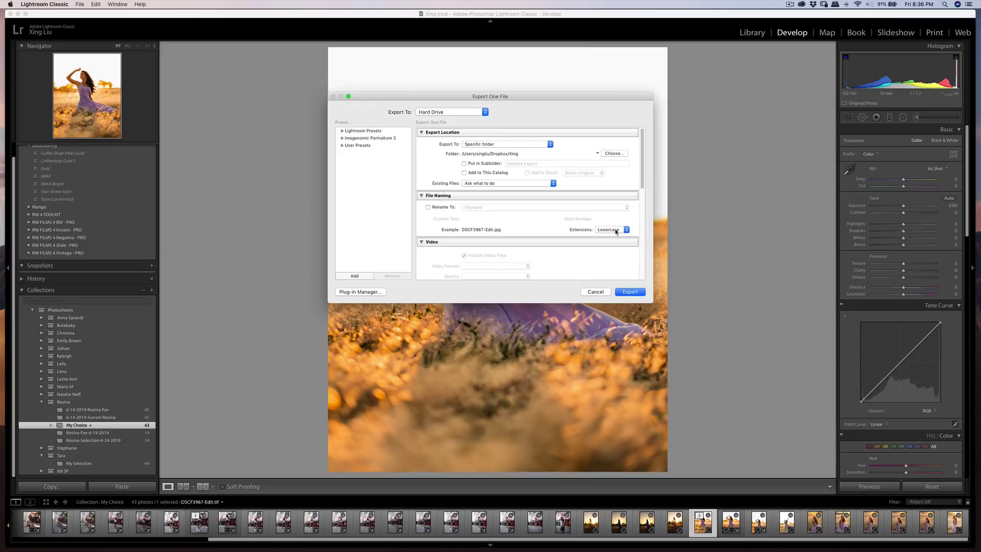
scroll(618, 234, down, 5)
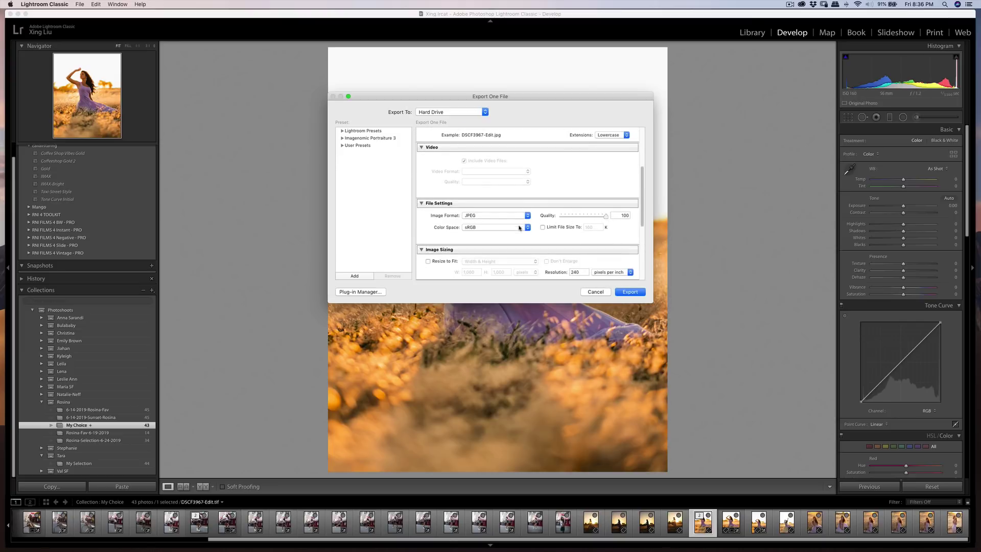
scroll(566, 249, up, 5)
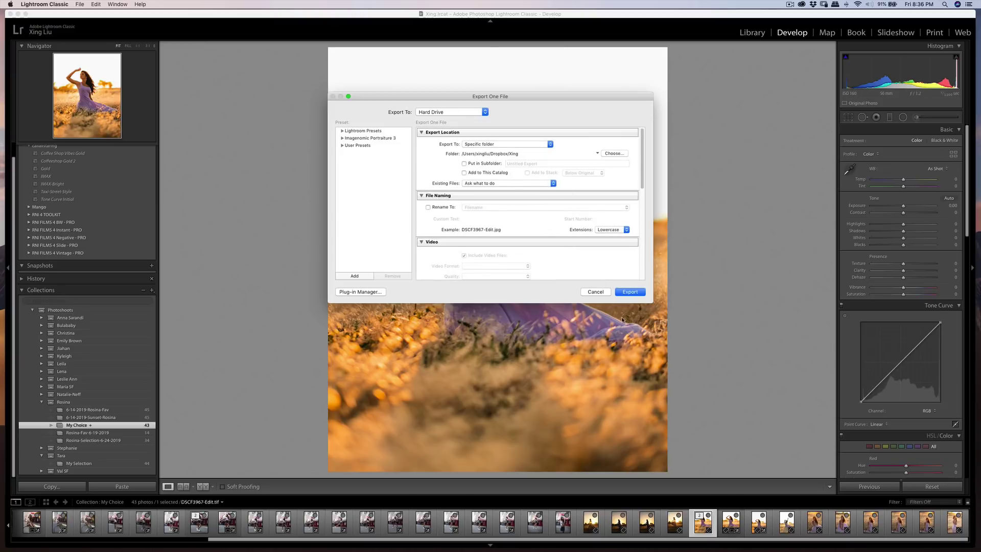
click(630, 292)
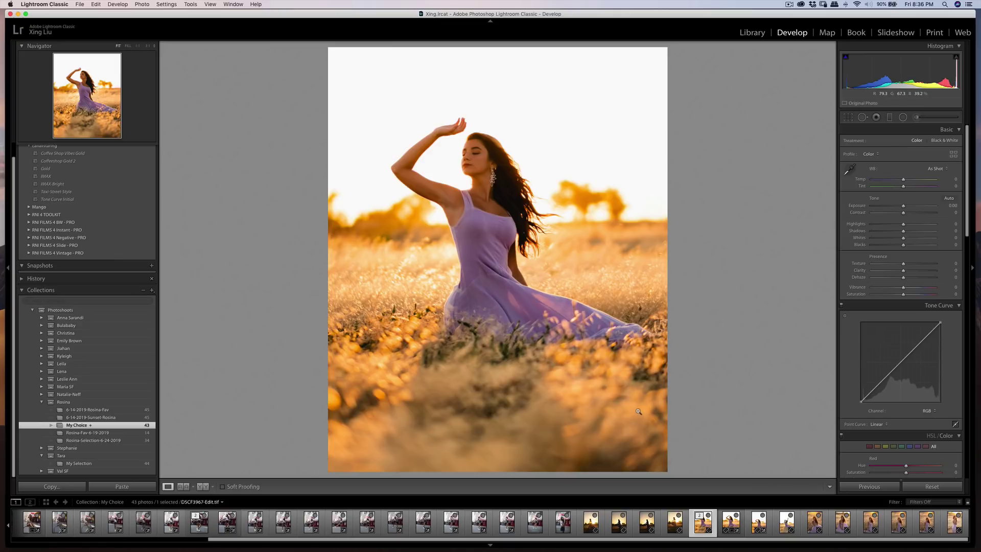
Step: Compare the sunset silhouette photos, settle on DSCF3794.RAF with the extended leg, and raise its Shadows to +55
click(672, 529)
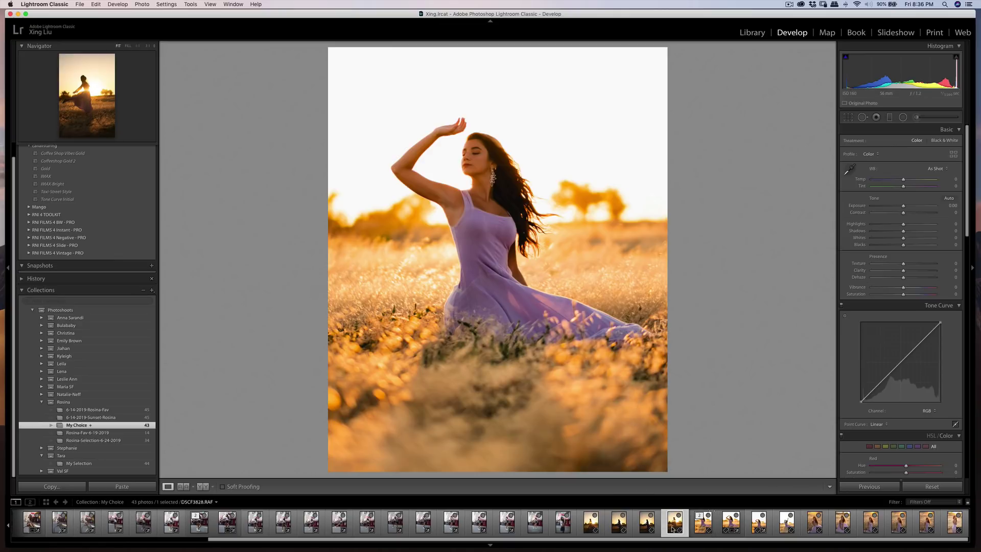
click(592, 529)
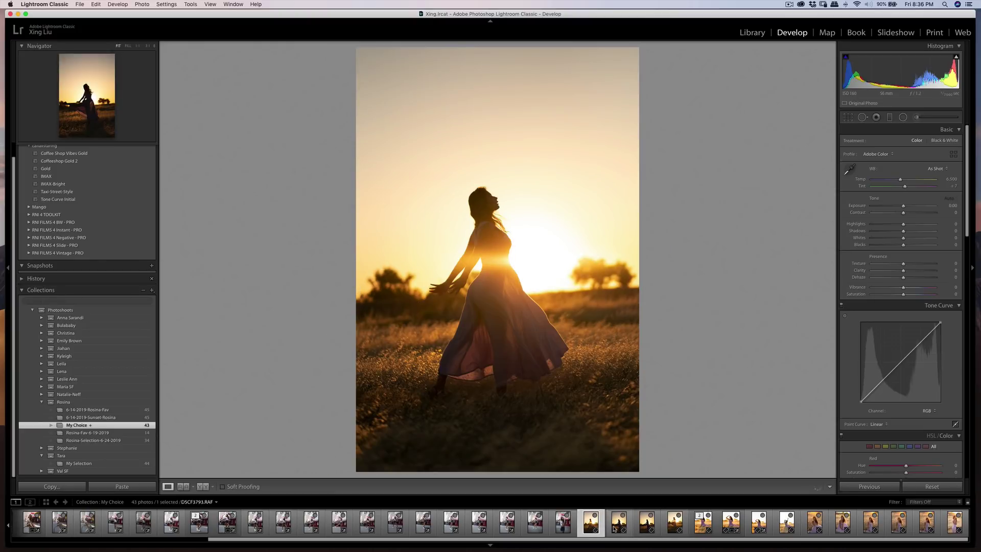
click(619, 528)
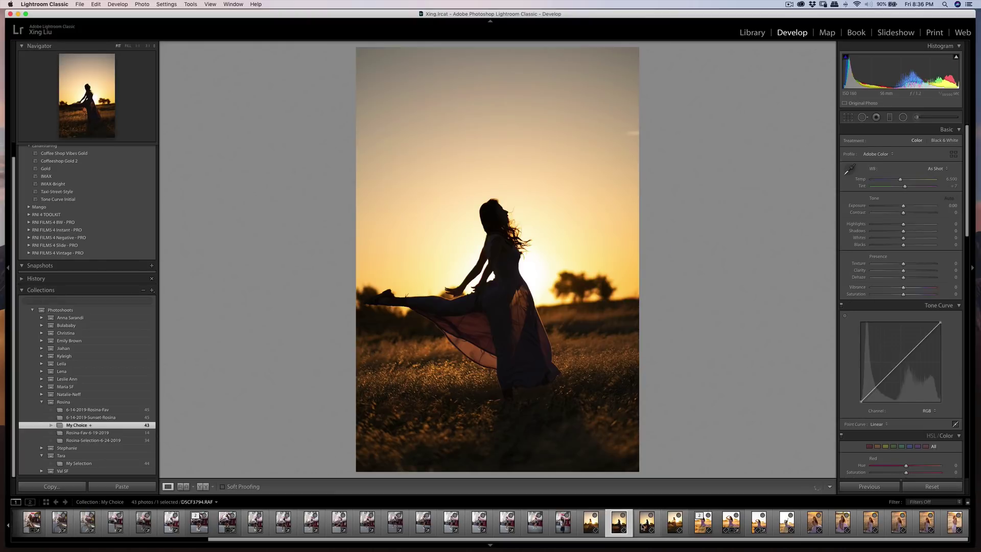
click(648, 527)
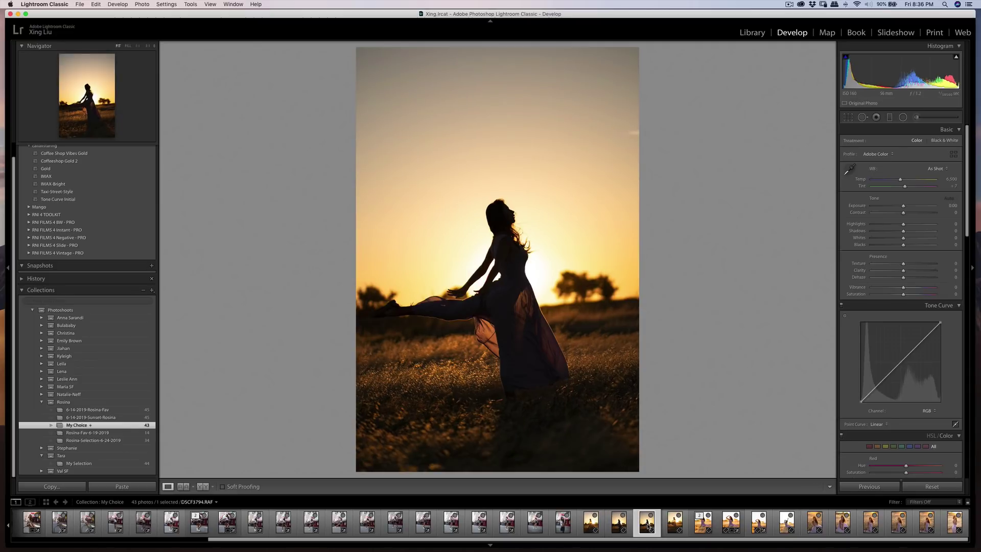
click(624, 529)
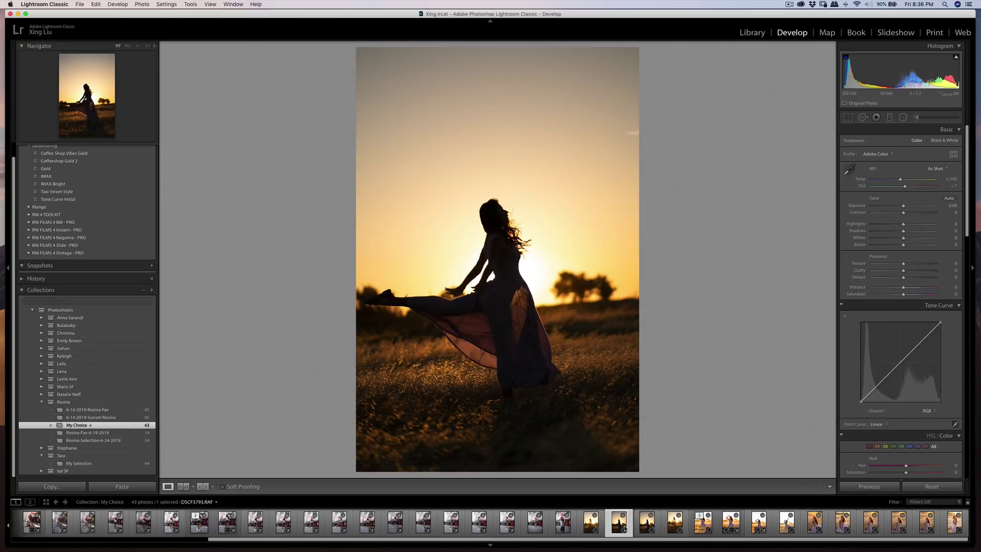
click(642, 529)
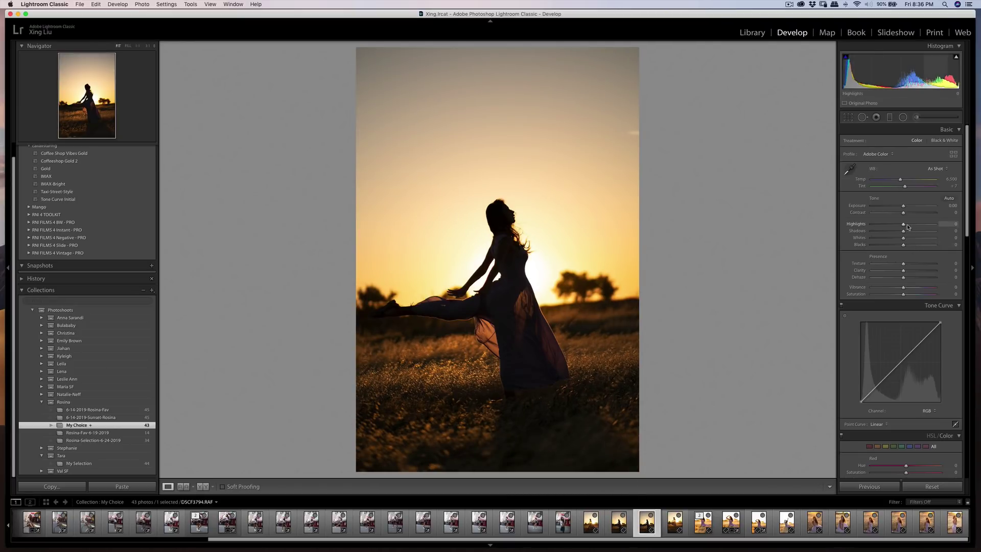
drag(903, 230, 921, 233)
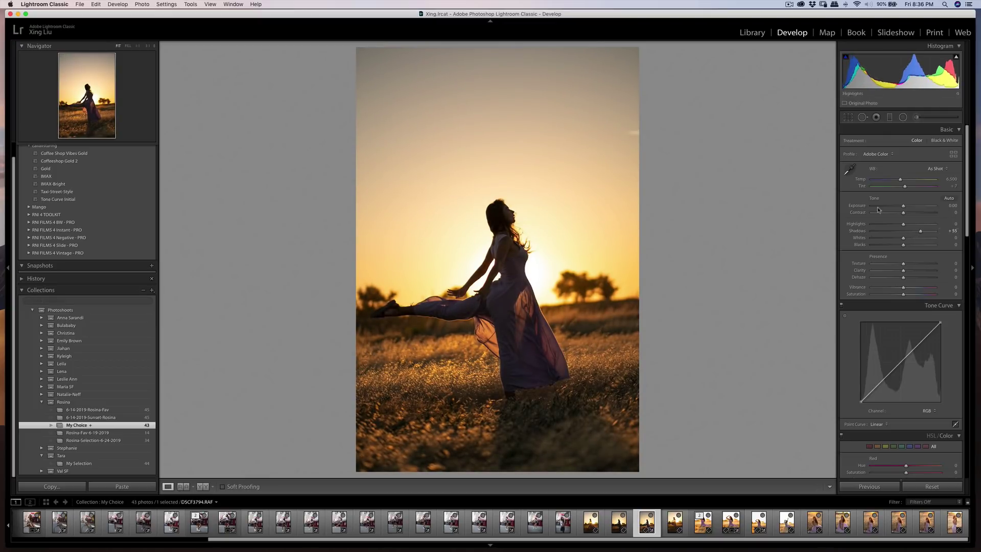
Step: Straighten the silhouette photo by about 2.4 degrees and crop it to the 4 x 5 / 8 x 10 aspect ratio
click(848, 117)
drag(772, 165, 773, 176)
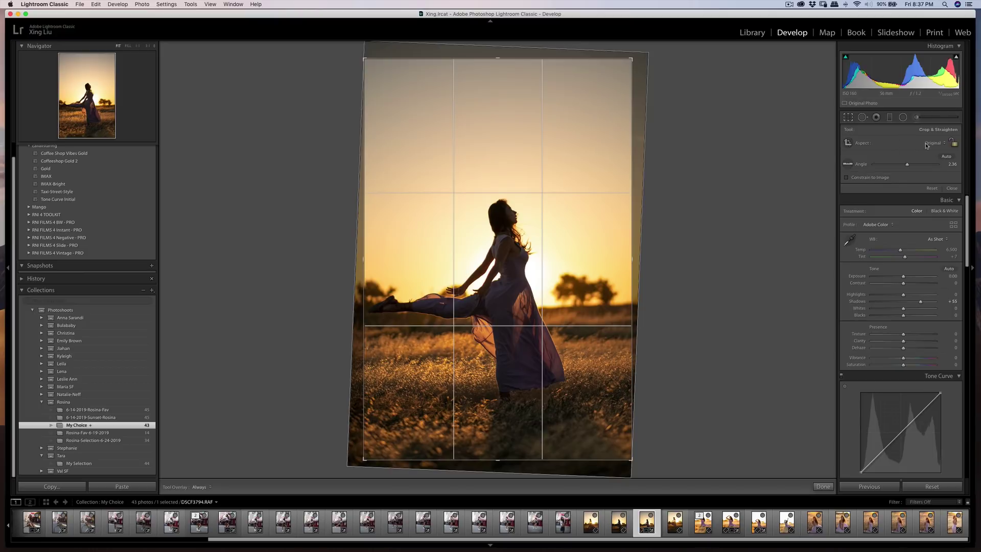
click(931, 144)
click(921, 163)
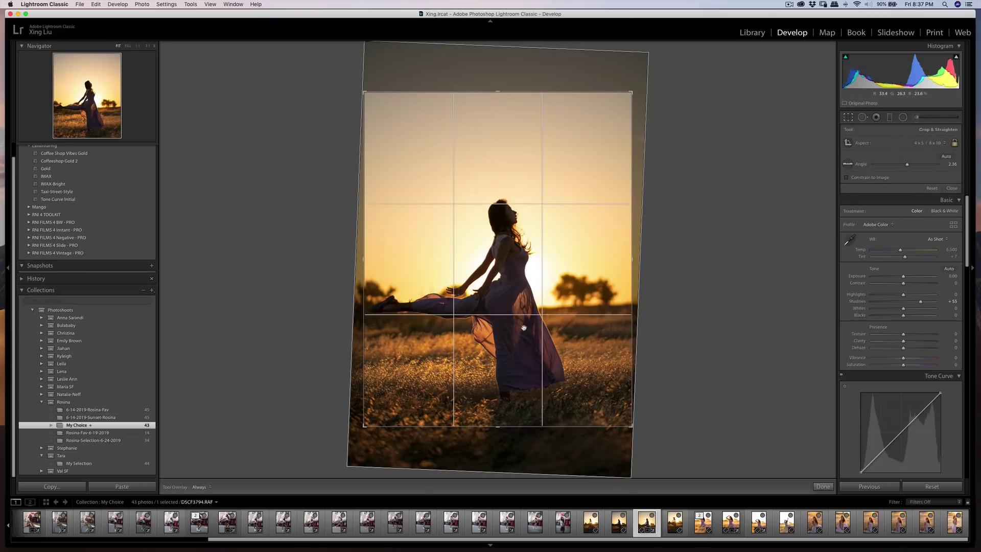
Step: Reposition the woman higher in the crop frame, tighten the frame slightly, and fine-tune the rotation angle to about 3.03
drag(526, 331, 565, 285)
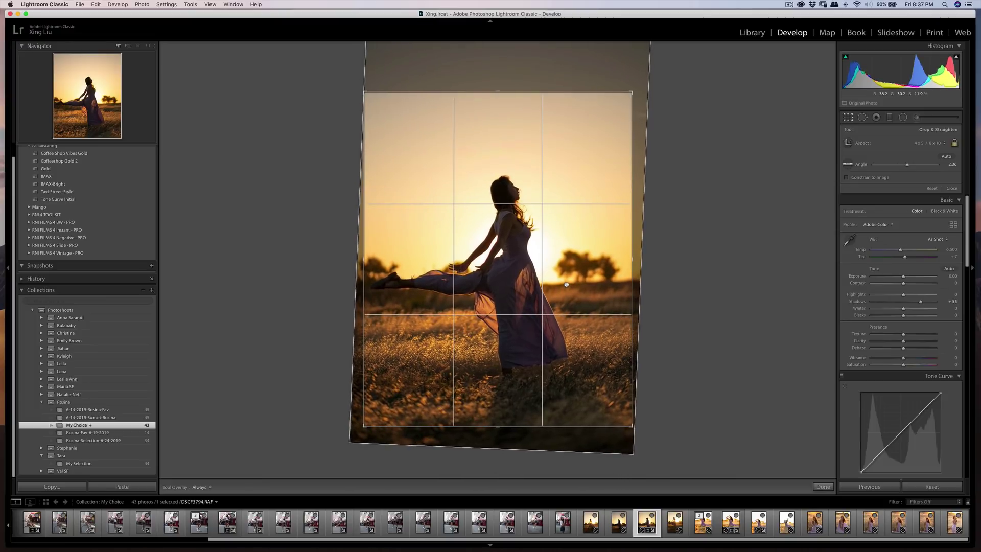
drag(630, 426, 627, 424)
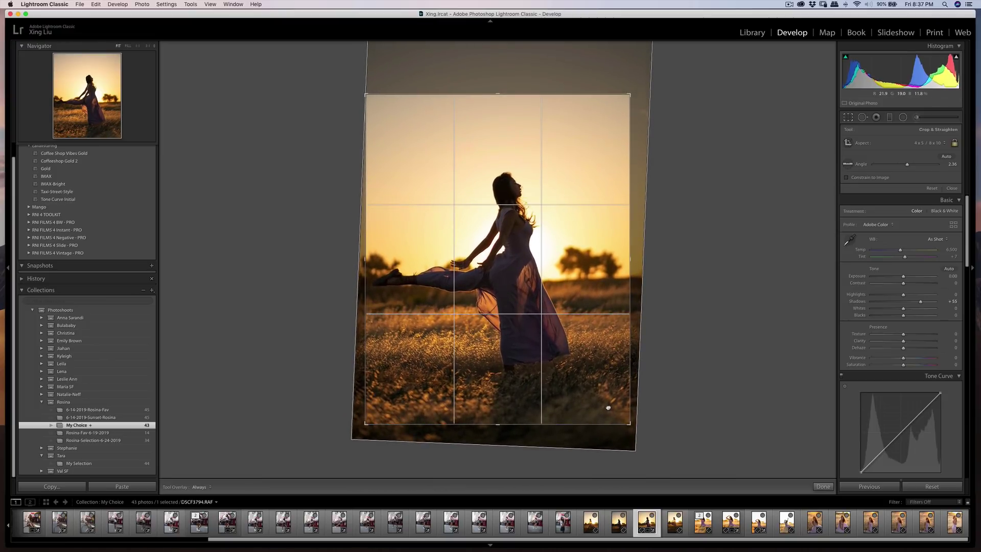
drag(645, 367, 646, 366)
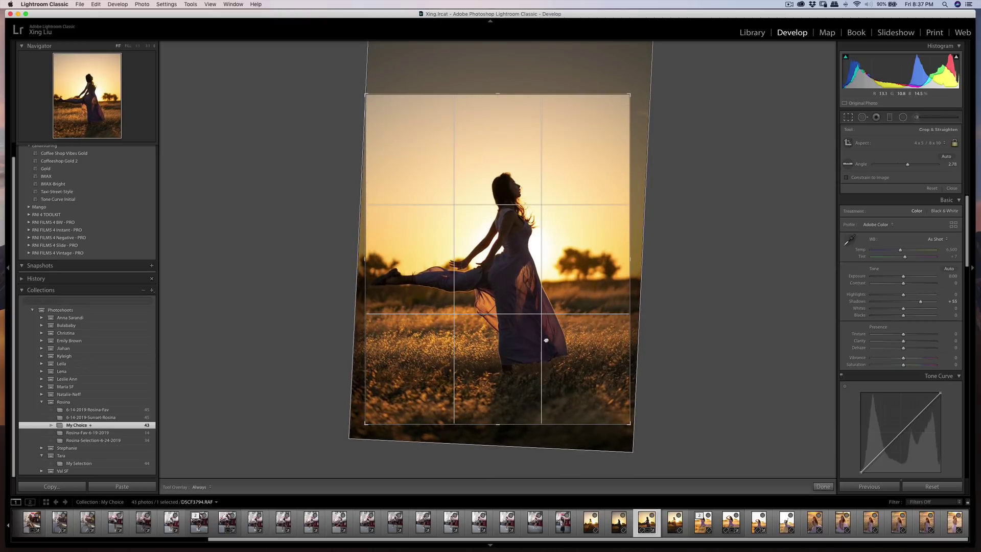
drag(551, 332, 550, 329)
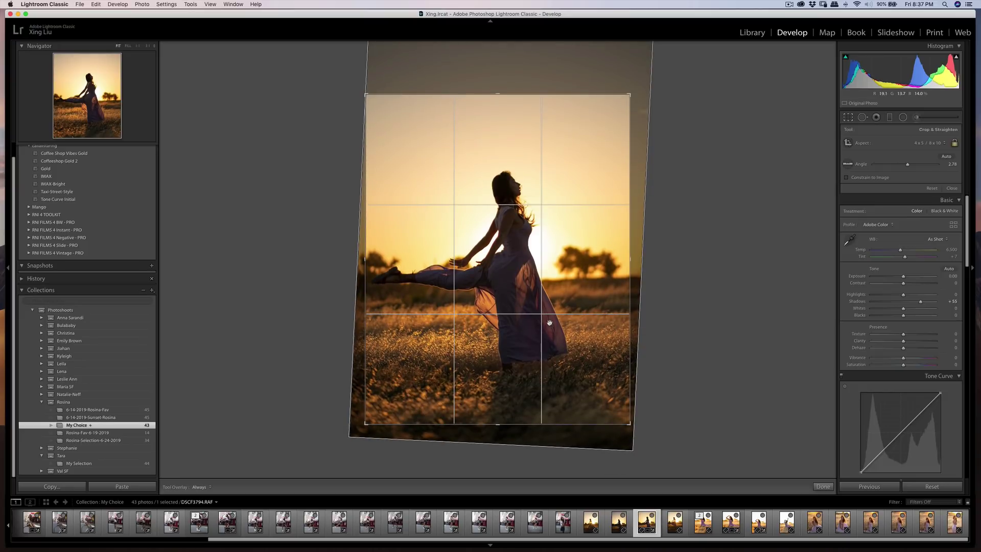
drag(679, 286, 678, 289)
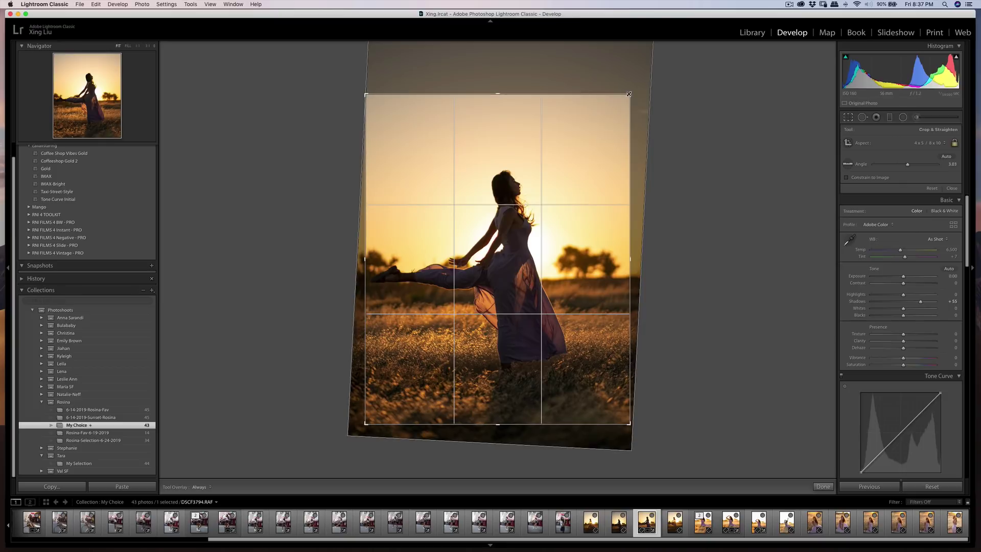
drag(628, 94, 611, 109)
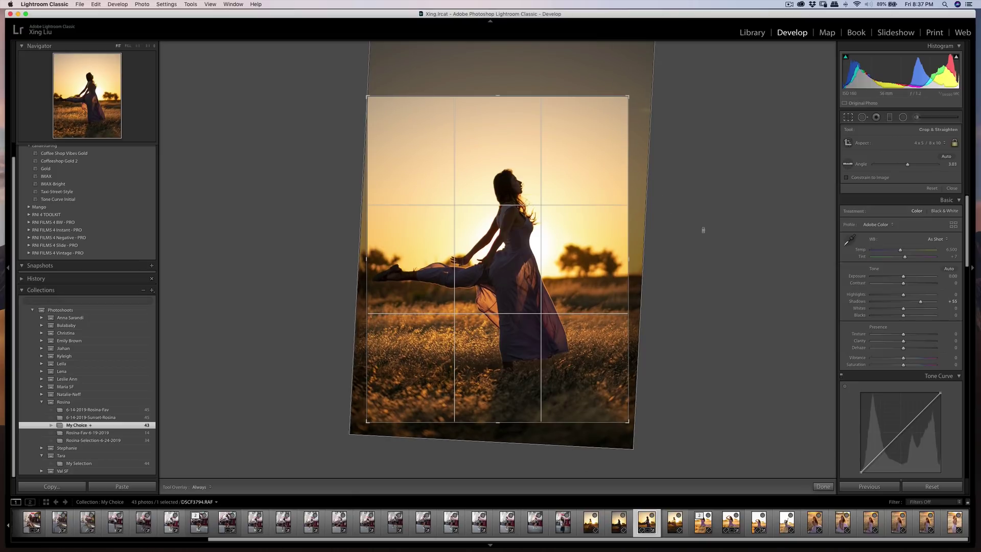
Step: Set Exposure +0.40, Contrast +23, Highlights -9, Shadows +52, Whites -15, Blacks -6, Clarity -4, Vibrance +5 and Saturation +4, and apply the crop
drag(903, 282, 908, 279)
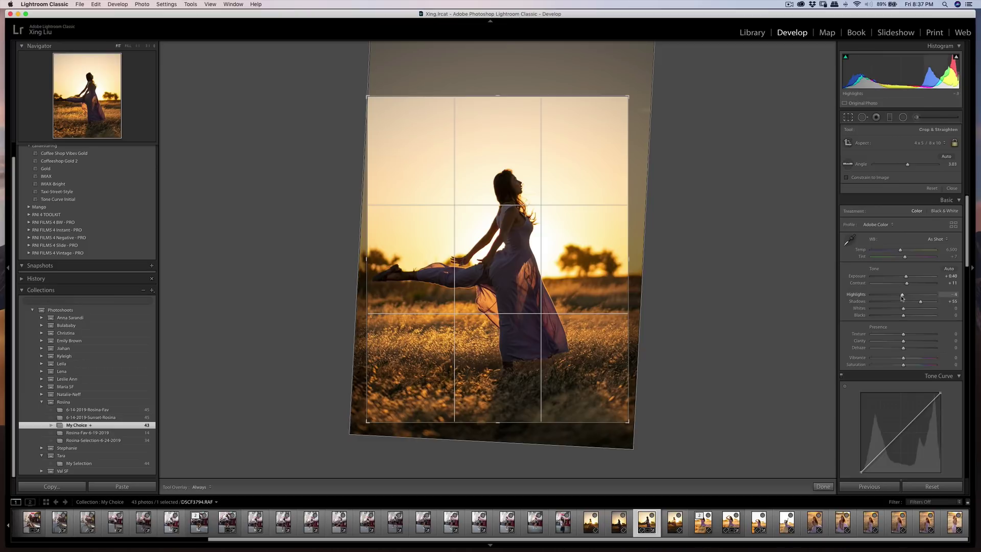
drag(903, 294, 900, 296)
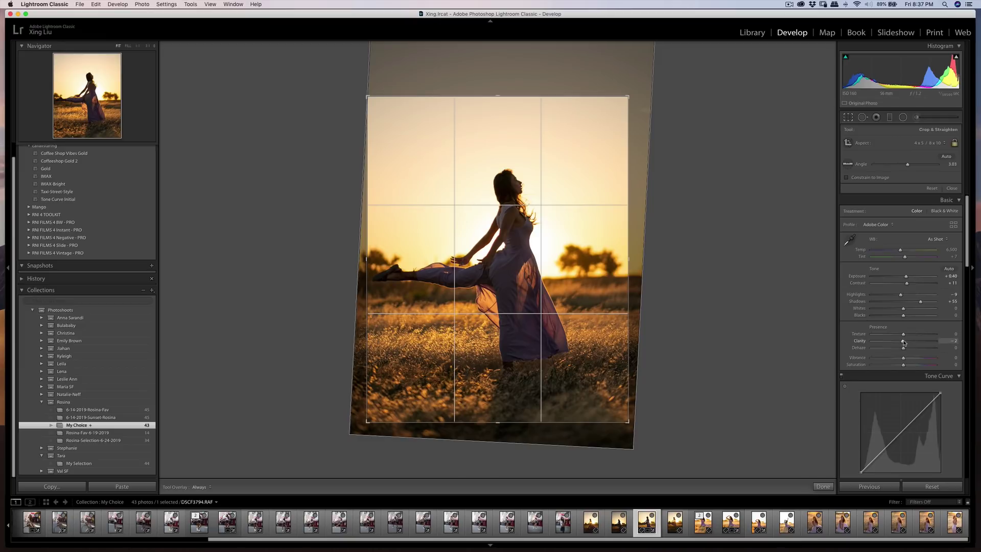
mouse_move(903, 342)
mouse_down()
mouse_move(871, 342)
mouse_move(901, 346)
mouse_up()
drag(903, 364, 905, 364)
mouse_move(903, 309)
mouse_down()
mouse_move(887, 311)
mouse_move(901, 316)
mouse_move(908, 283)
mouse_move(919, 303)
mouse_up()
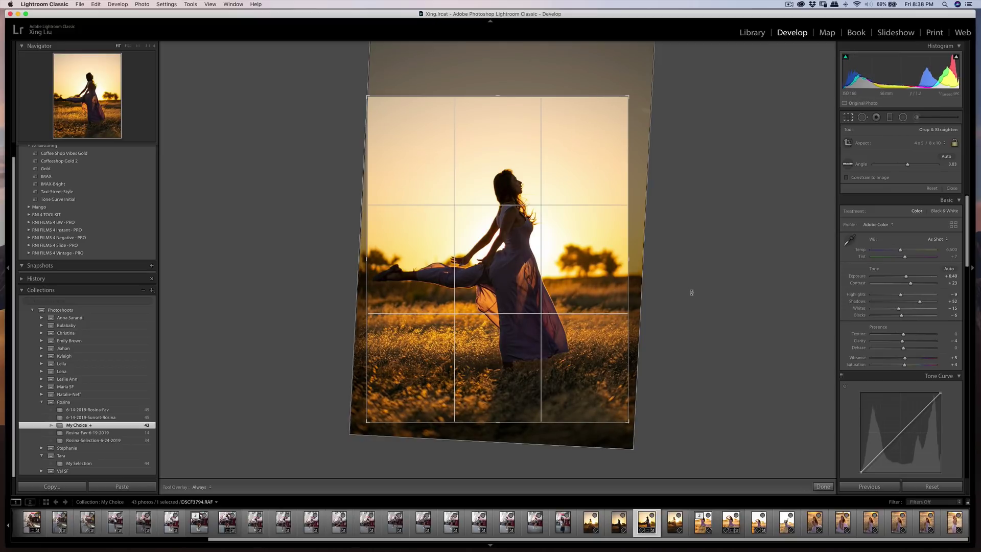
key(Return)
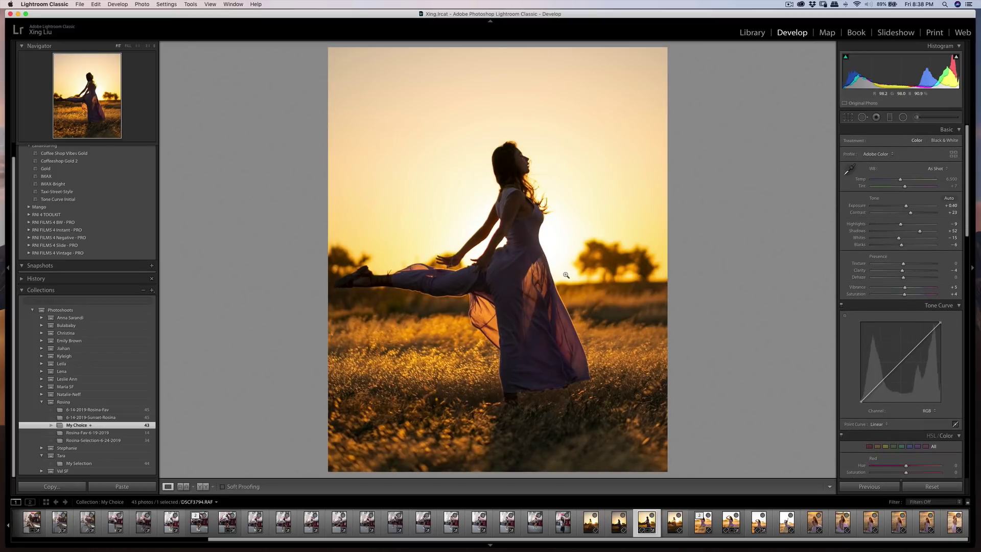
Step: Set up an adjustment brush with the Shadows effect at amount 22 and size 9.0, hiding the edit pins
drag(510, 161, 595, 190)
click(915, 118)
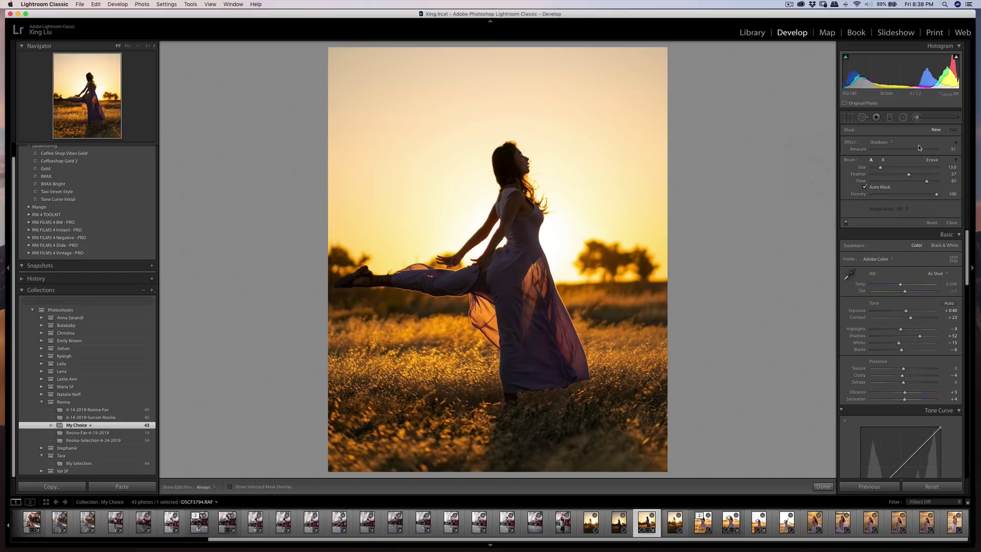
drag(918, 147, 910, 152)
scroll(513, 189, down, 2)
key(h)
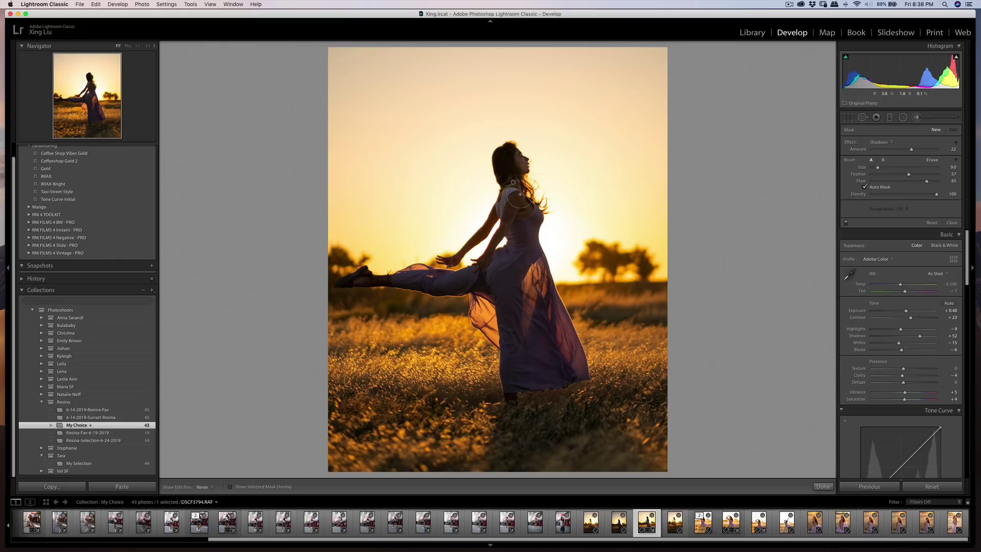
mouse_move(517, 192)
mouse_down()
mouse_move(520, 204)
mouse_move(516, 190)
mouse_up()
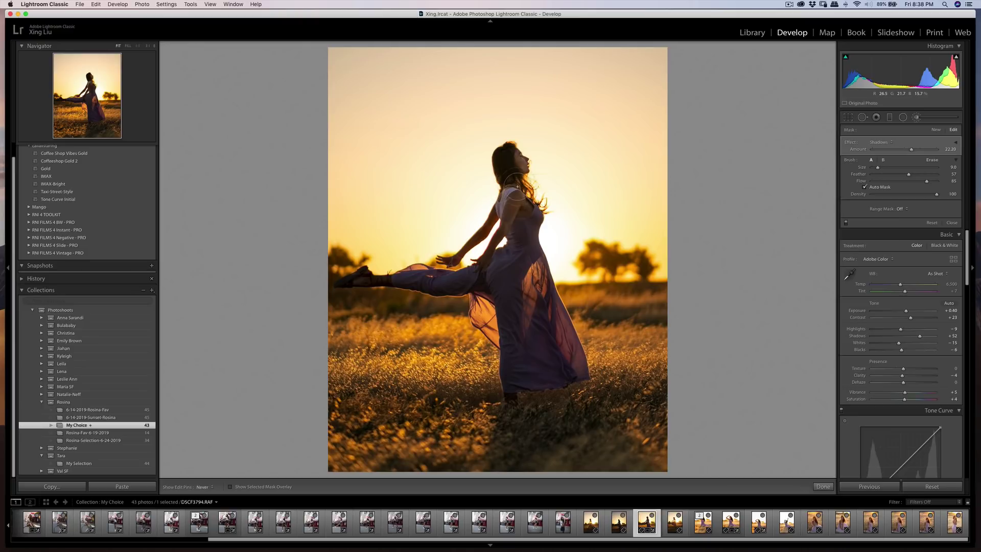
key(h)
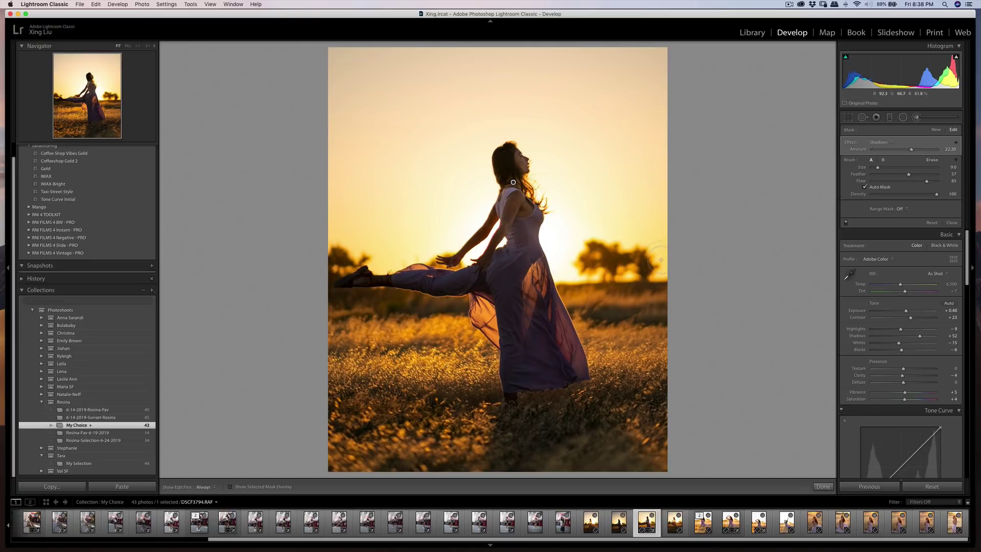
key(cmd+z)
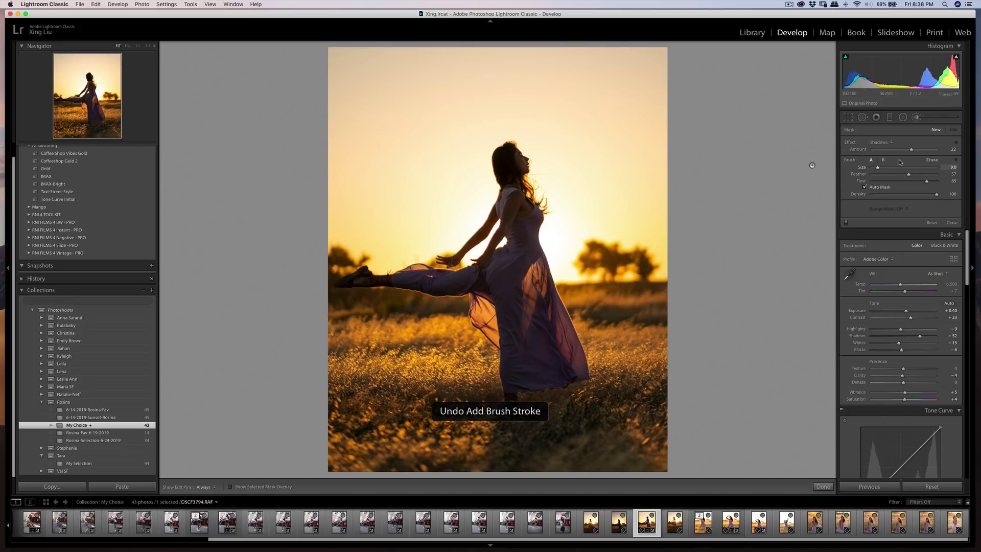
Step: Lower the brush's Shadows amount to below 10 and brush over the woman's face
drag(910, 151, 904, 154)
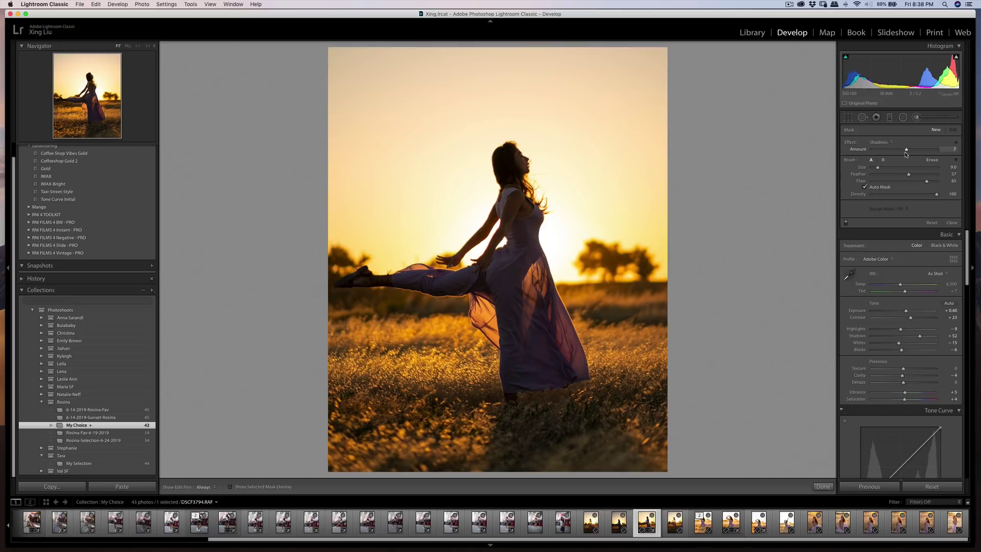
key(h)
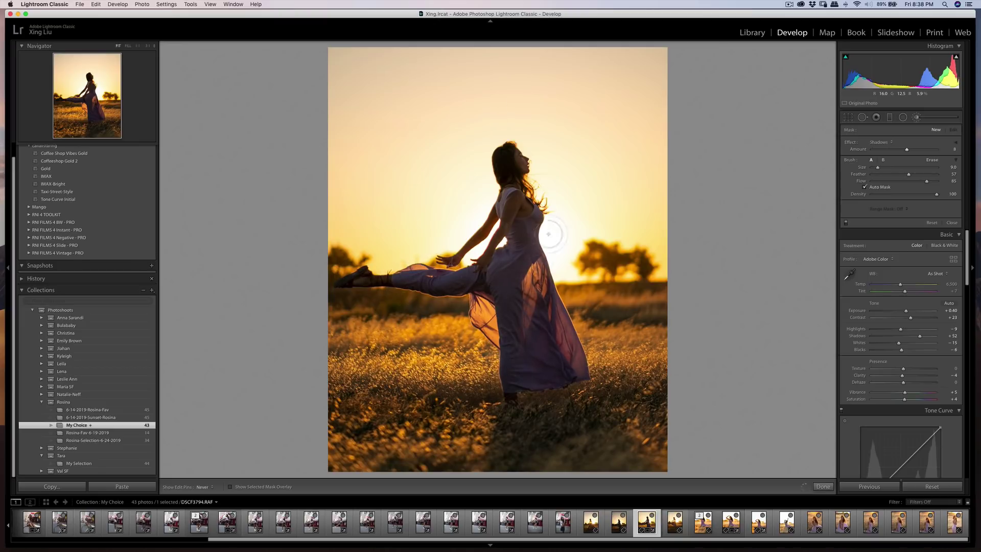
click(517, 162)
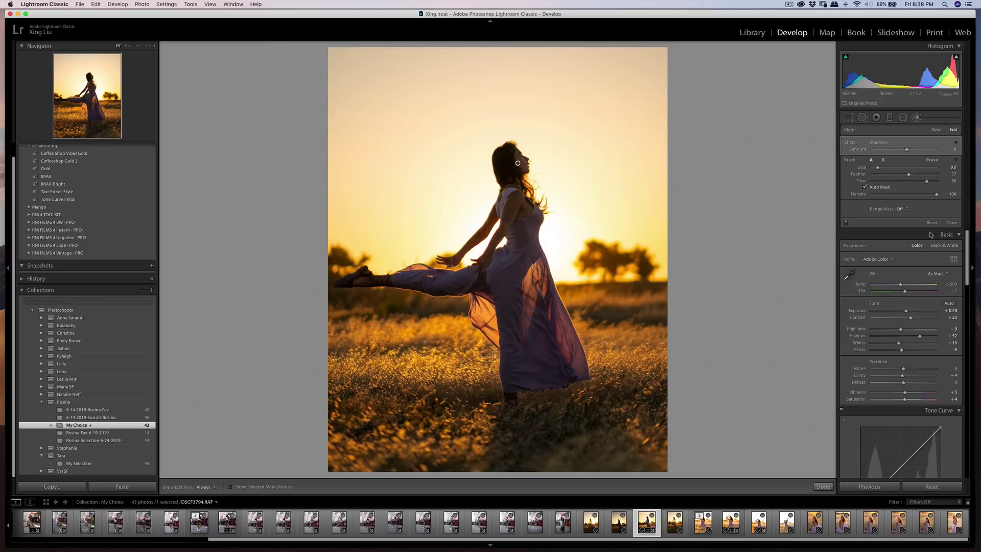
Step: Toggle the brush adjustment off and on to compare the woman's face with and without it
click(845, 222)
click(845, 223)
click(845, 224)
click(845, 223)
click(846, 223)
click(845, 223)
Step: Raise Exposure to +0.45 and Contrast to +27, and warm the color temperature to about 7,259
drag(910, 317, 909, 315)
drag(900, 284, 907, 287)
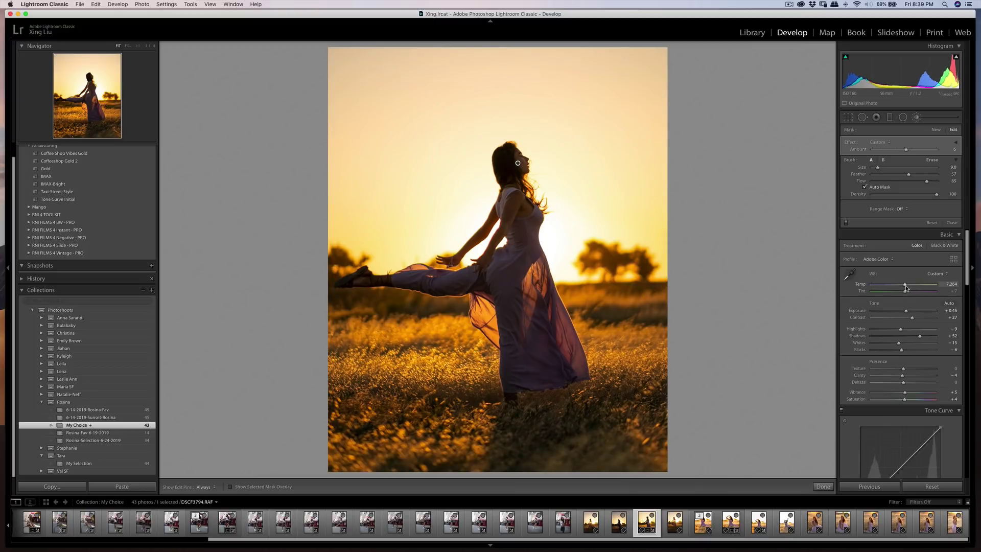
drag(905, 289, 915, 290)
Step: Try the Cloudy white balance preset, switch to Shade, and fine-tune the color temperature to 7,280
click(935, 275)
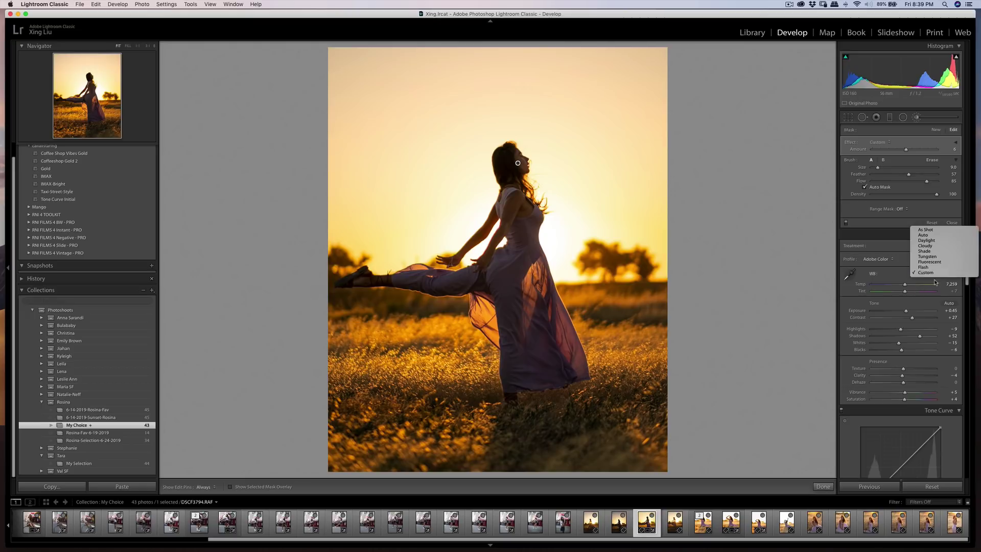
click(931, 246)
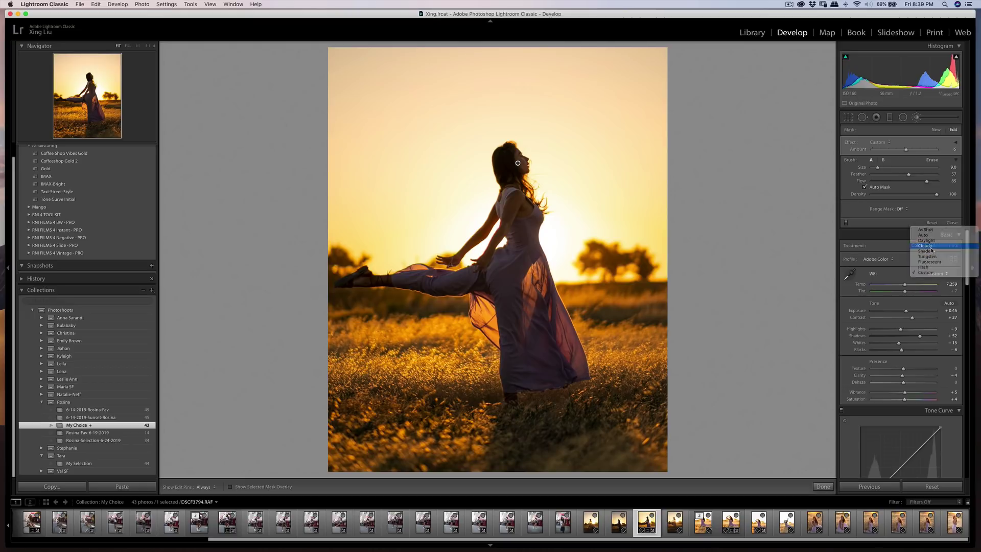
click(936, 274)
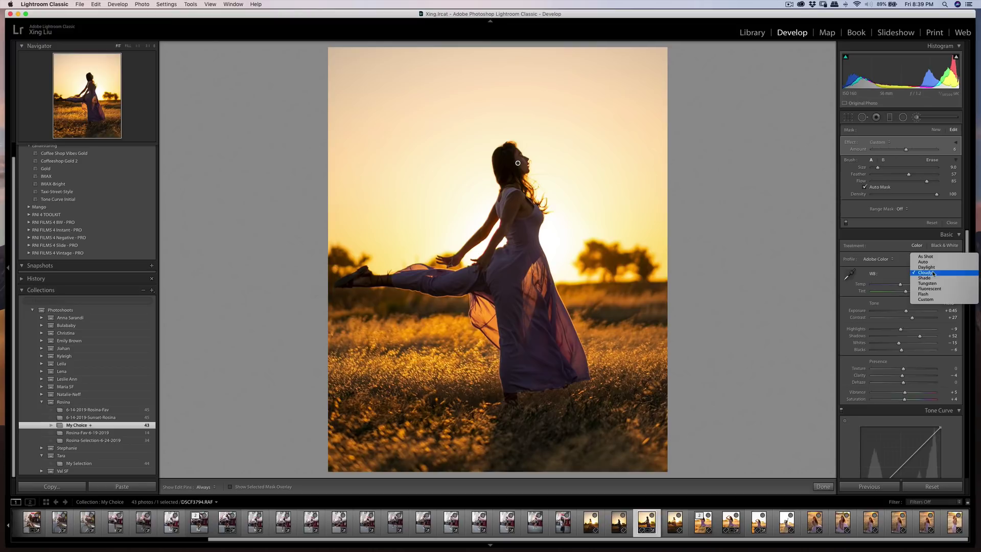
click(931, 284)
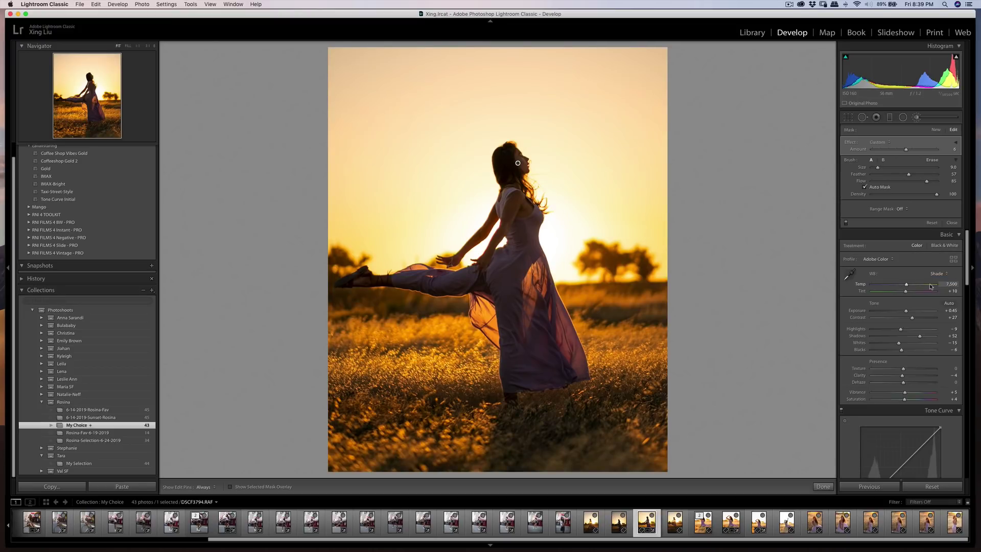
drag(907, 286, 907, 286)
Step: Lower the sunset photo's Blacks to -19 after testing a much darker setting
drag(901, 352, 885, 351)
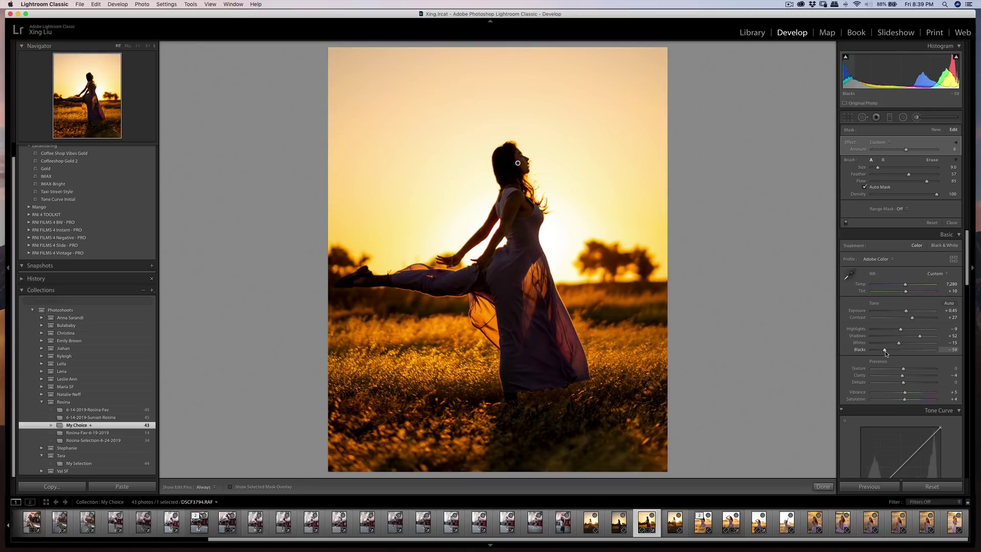
mouse_move(894, 353)
mouse_down()
mouse_move(861, 355)
mouse_move(900, 354)
mouse_up()
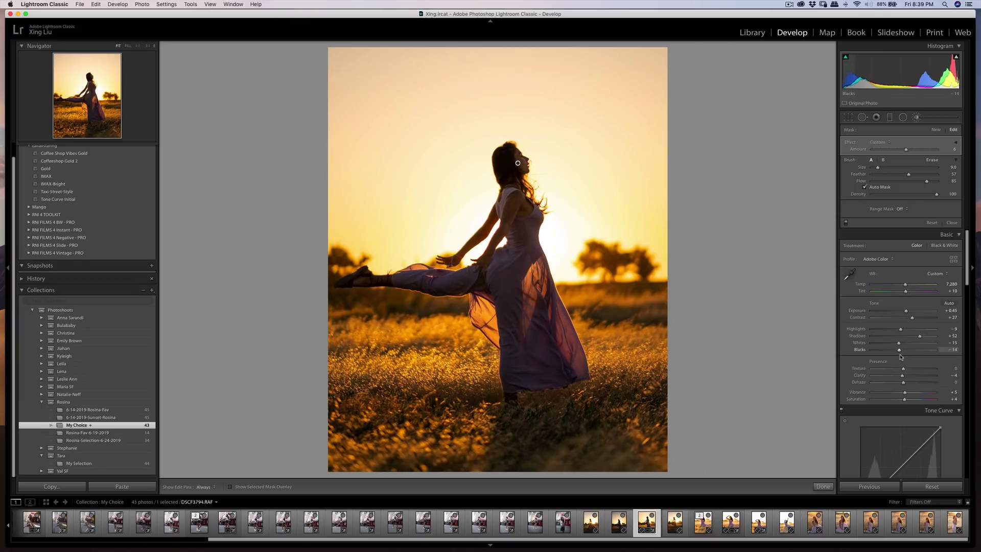
drag(900, 356, 899, 355)
Step: Shape the RGB tone curve with a slightly raised midpoint, lowered shadow points and a slightly lifted black point
scroll(890, 350, down, 5)
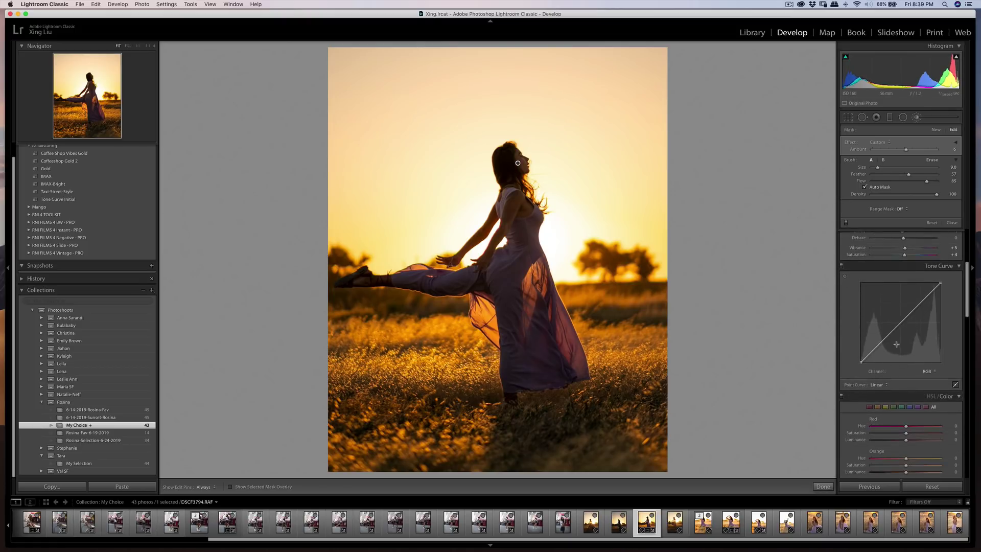
drag(900, 326, 899, 323)
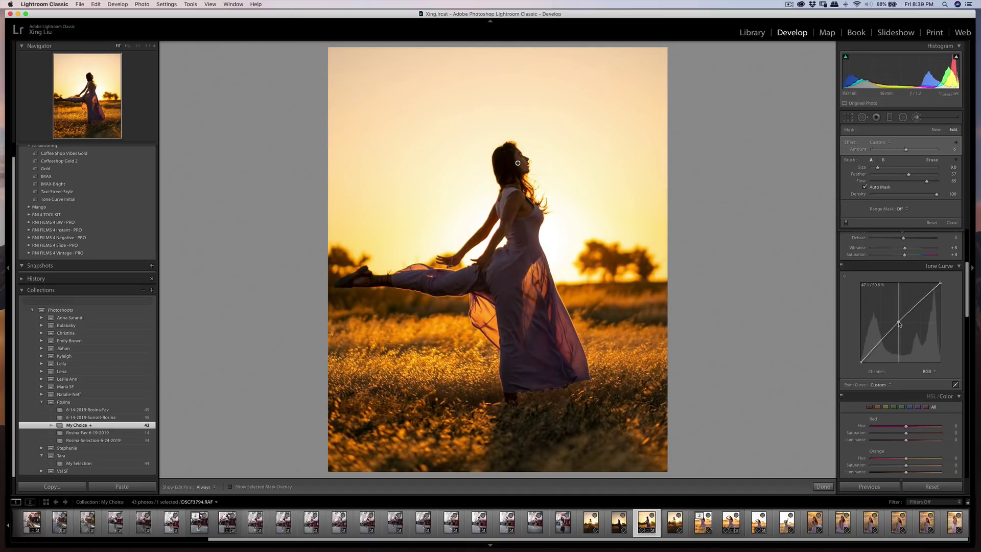
click(877, 346)
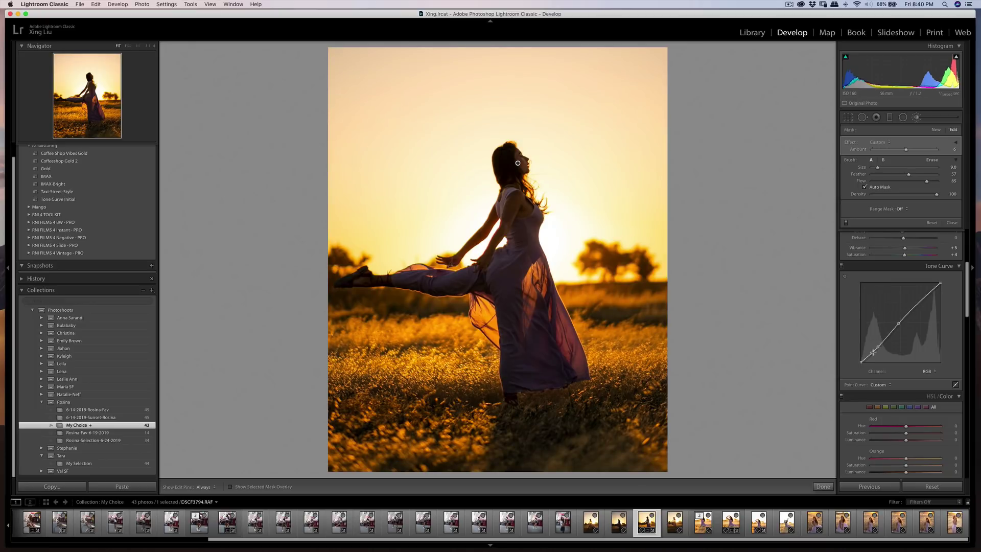
click(867, 358)
drag(877, 346, 879, 351)
drag(898, 324, 900, 322)
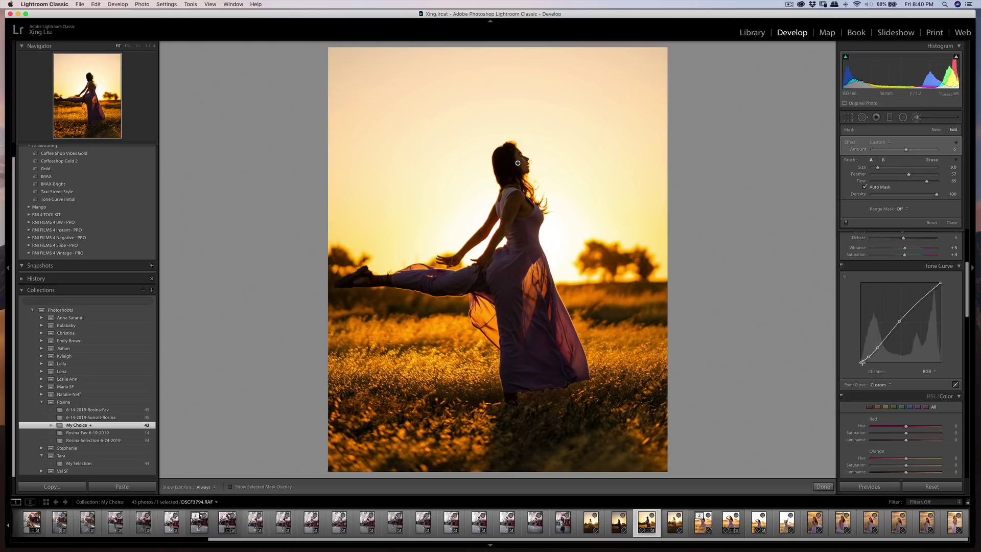
drag(859, 362, 861, 361)
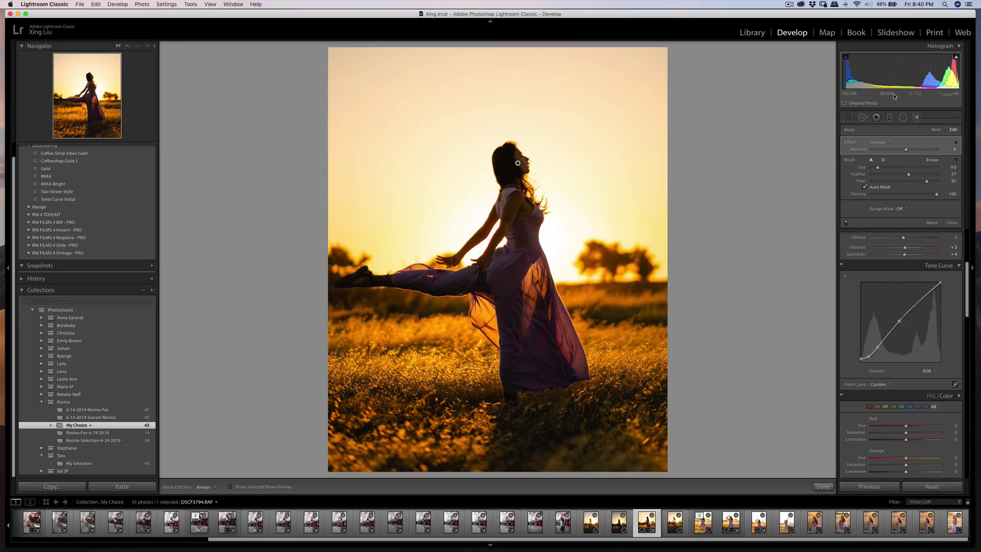
Step: Close the adjustment brush and slightly readjust the crop and straightening of the sunset photo
click(916, 117)
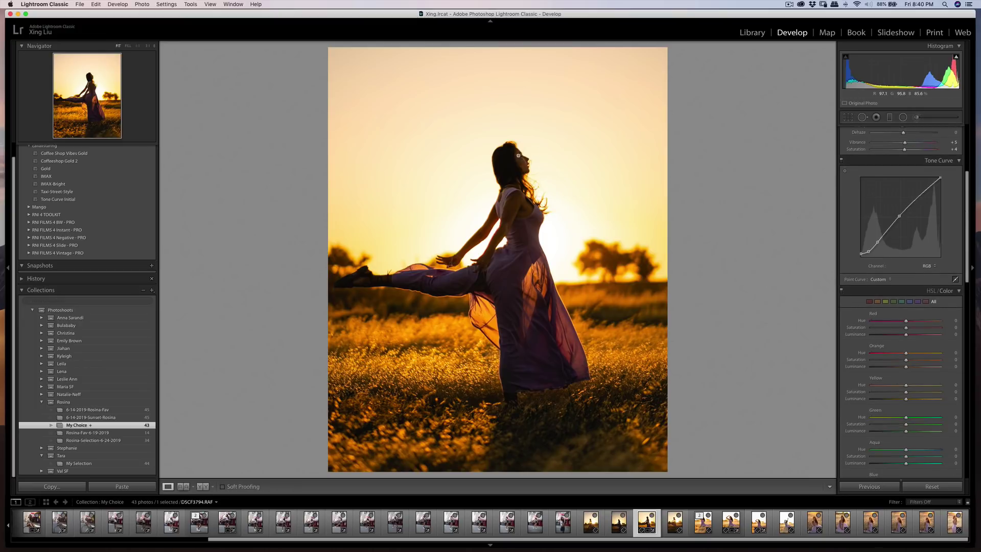
click(564, 164)
click(564, 164)
click(848, 118)
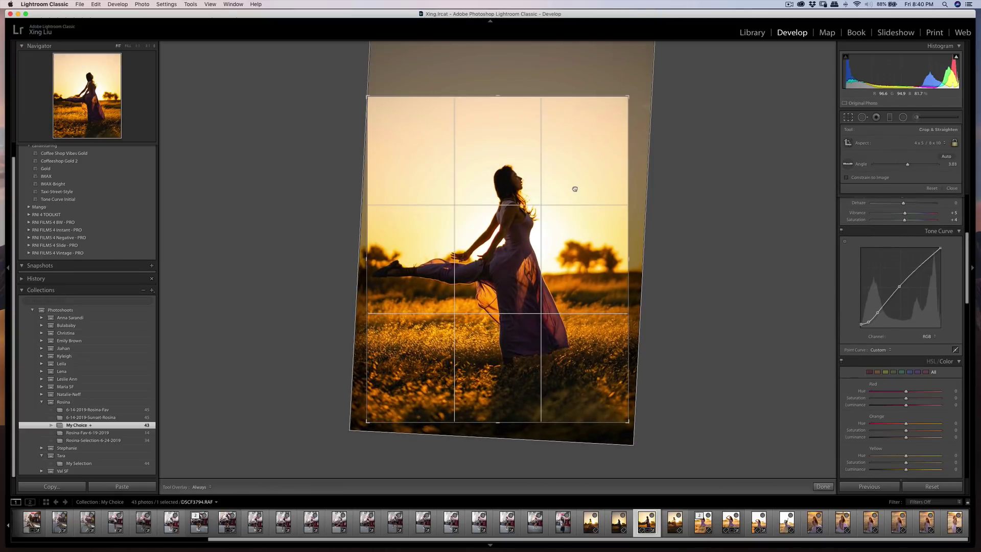
key(Return)
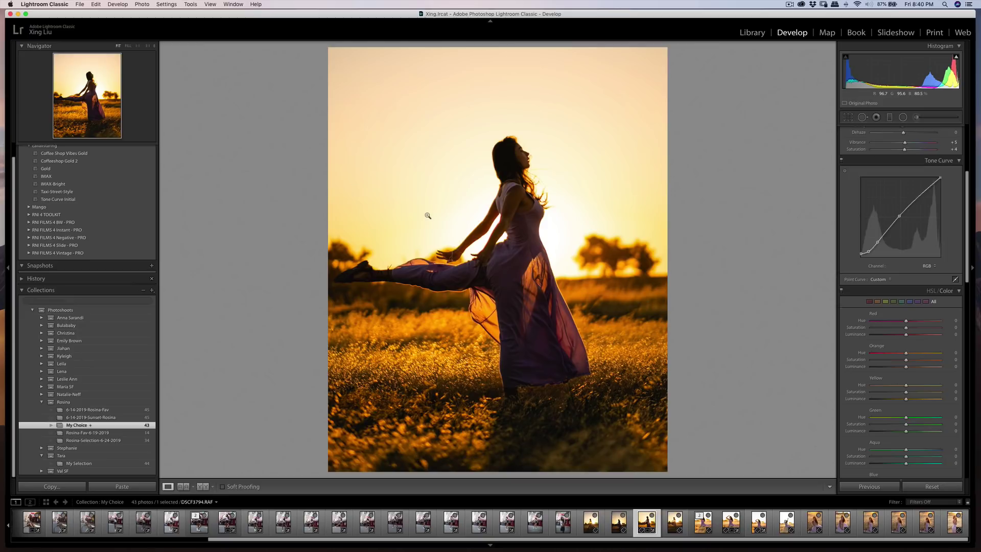
Step: Tint the highlights with a warm split tone at hue 37 and saturation 12
scroll(909, 352, up, 3)
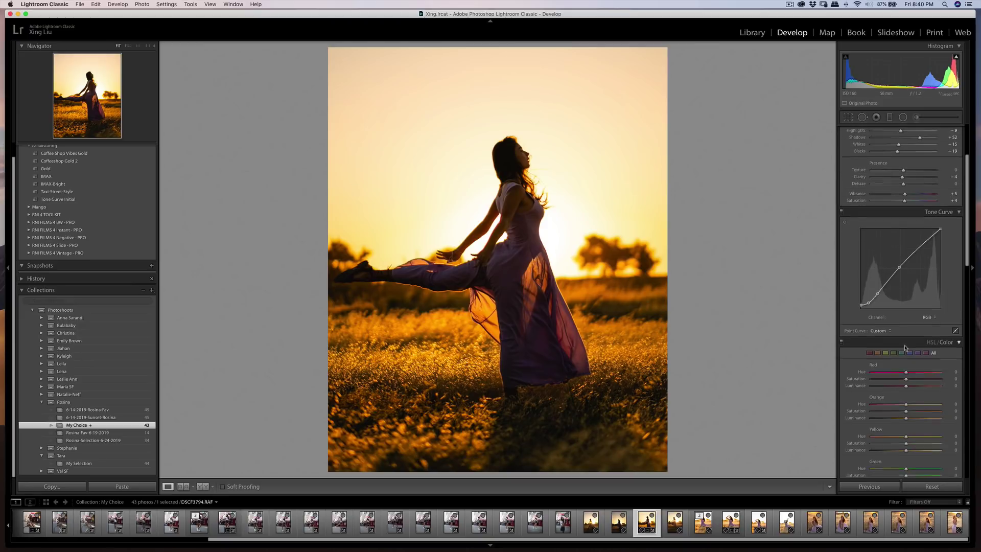
scroll(910, 358, down, 10)
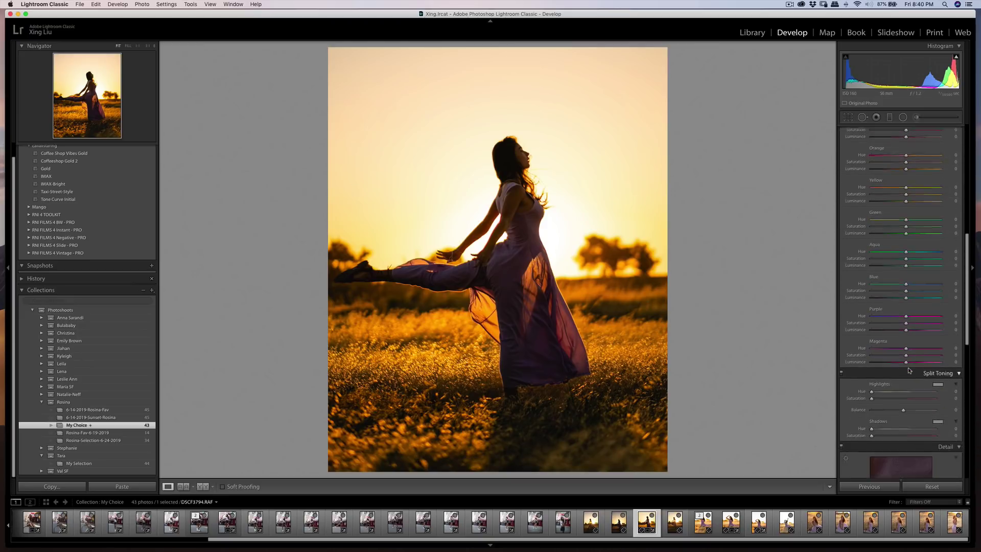
click(937, 347)
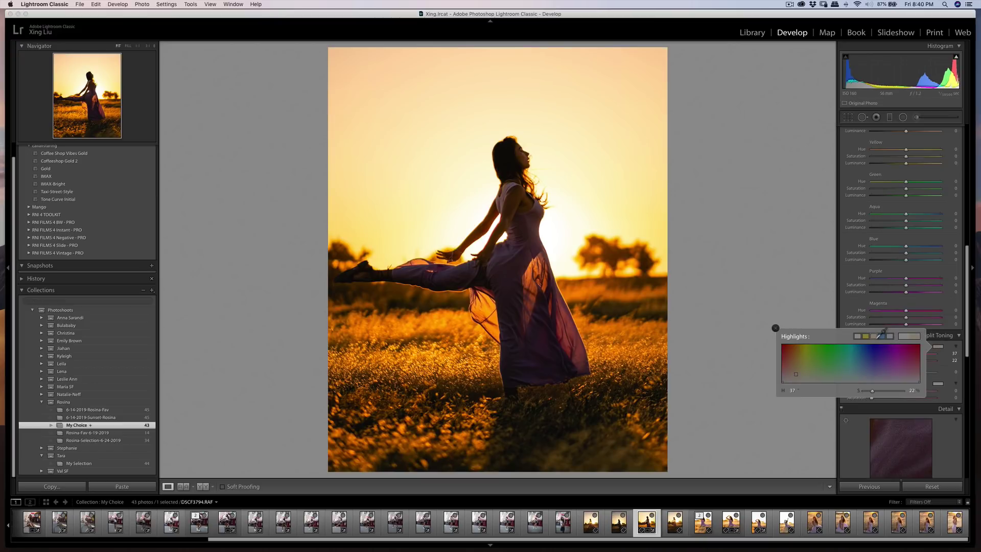
drag(871, 393, 870, 392)
click(815, 243)
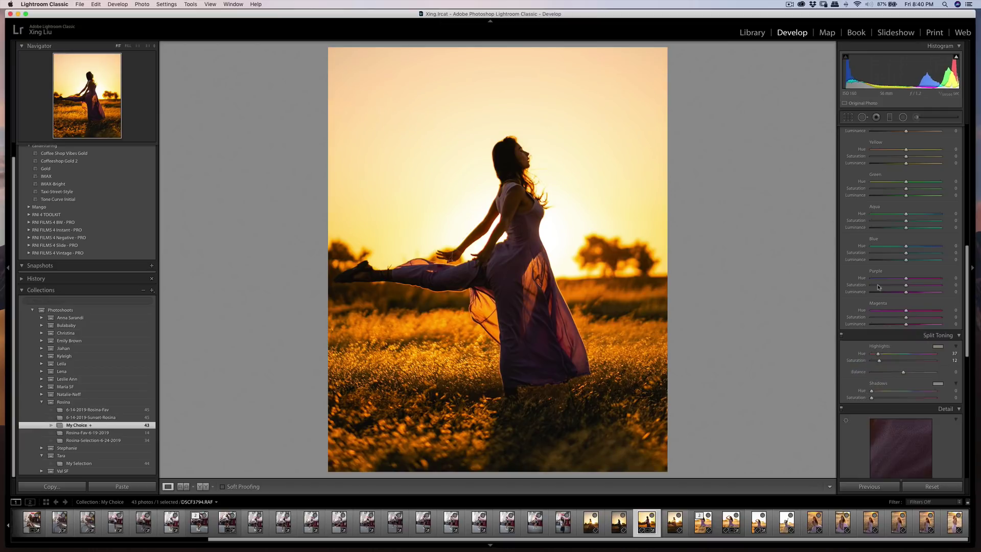
Step: Set the yellow saturation to -7, the orange hue to -4 and the orange saturation to +11
scroll(892, 219, up, 2)
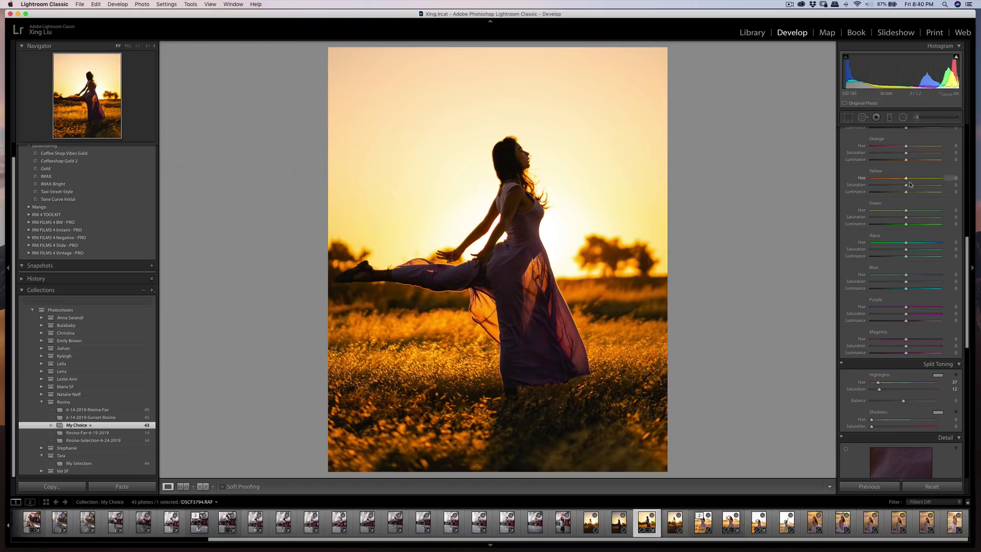
drag(905, 184, 910, 161)
scroll(906, 192, up, 1)
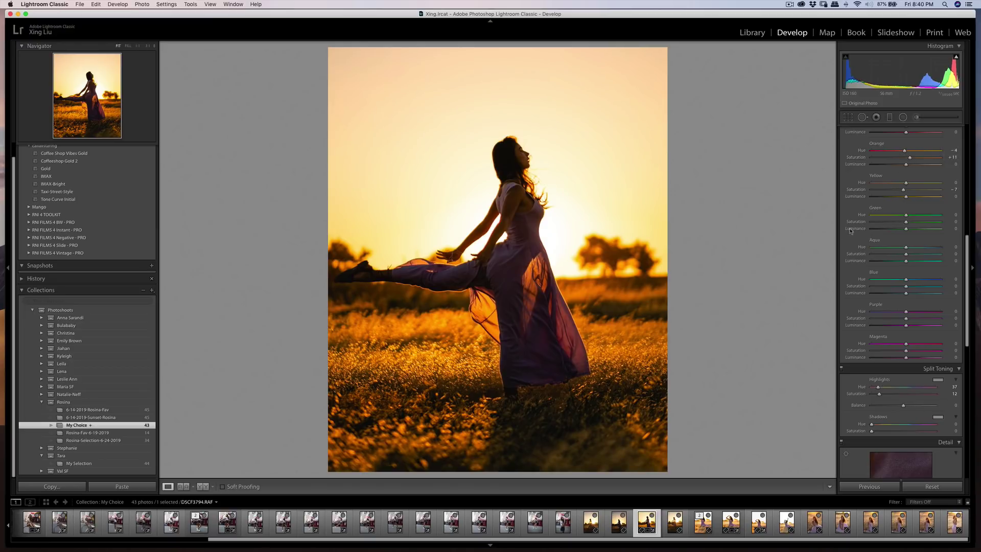
Step: Fine-tune the lower shadow point of the tone curve and check the photo at closer zoom
scroll(910, 275, up, 10)
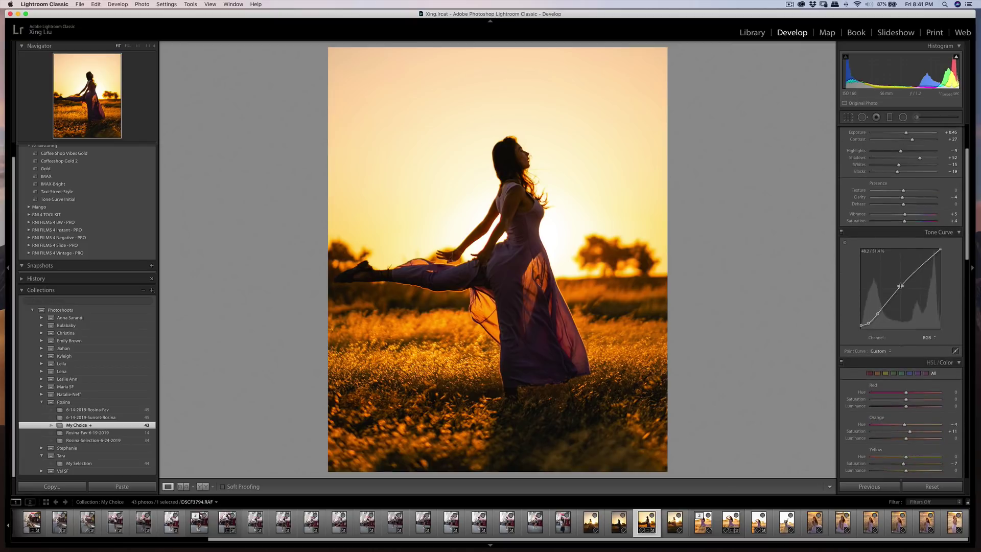
drag(877, 314, 877, 314)
click(91, 86)
click(604, 203)
Step: Open a copy of the photo with its Lightroom adjustments in Imagenomic Portraiture 3
right_click(629, 223)
mouse_move(695, 294)
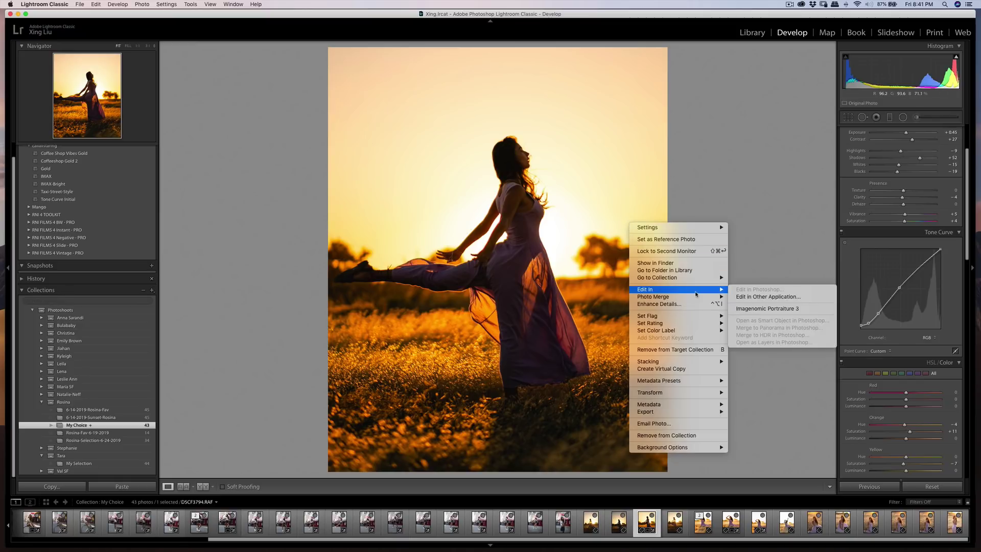
click(749, 308)
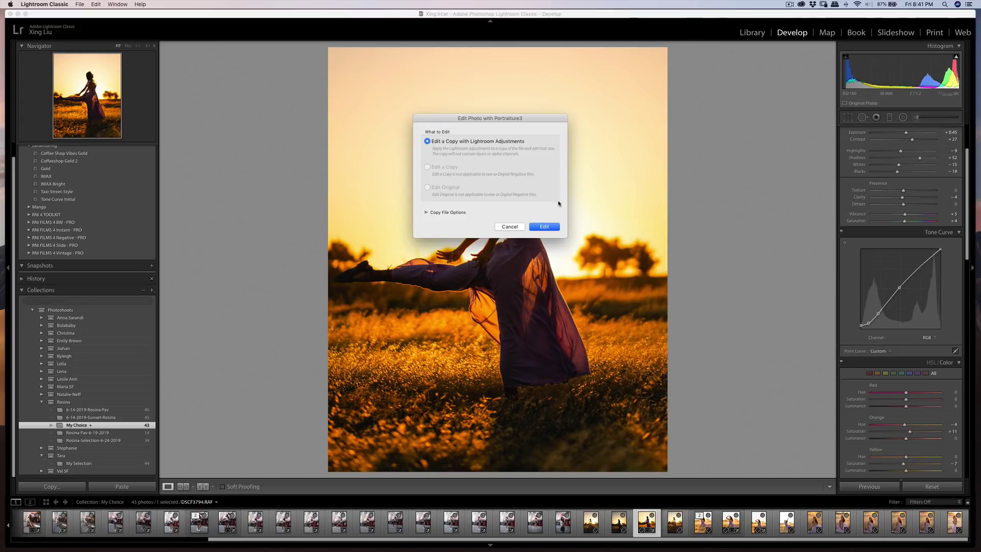
click(556, 228)
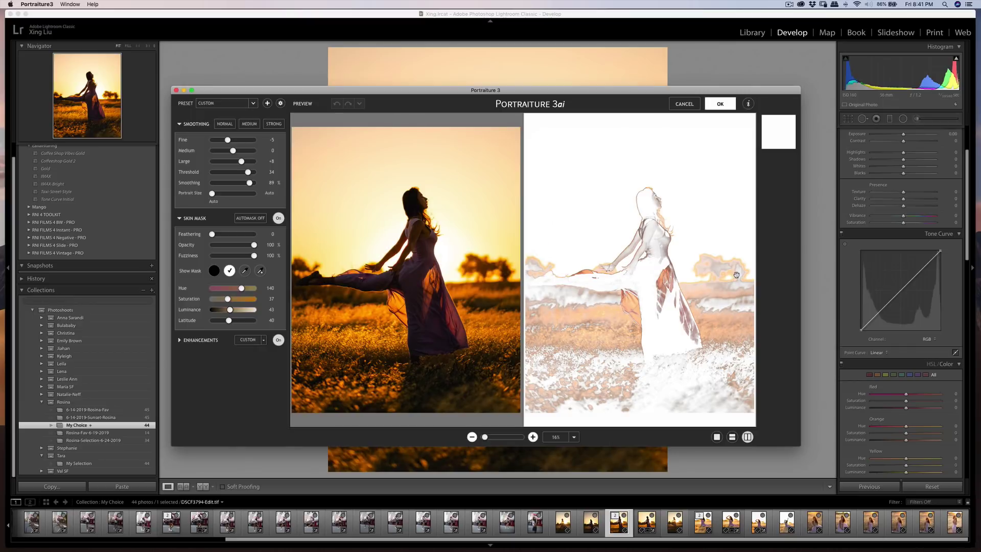
Step: Sample the woman's skin tone near her shoulder for the skin mask and apply the Portraiture smoothing
click(260, 270)
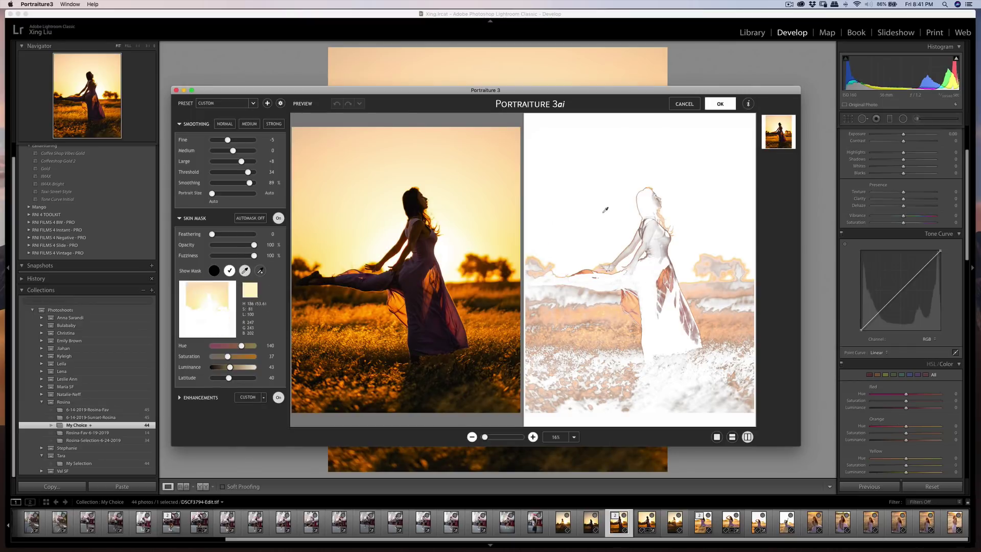
click(652, 224)
click(651, 222)
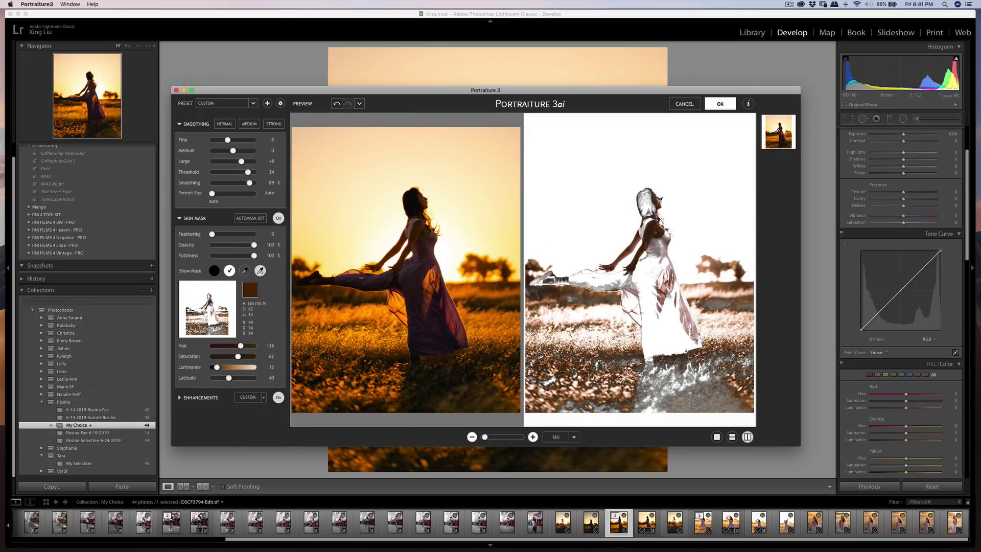
click(720, 104)
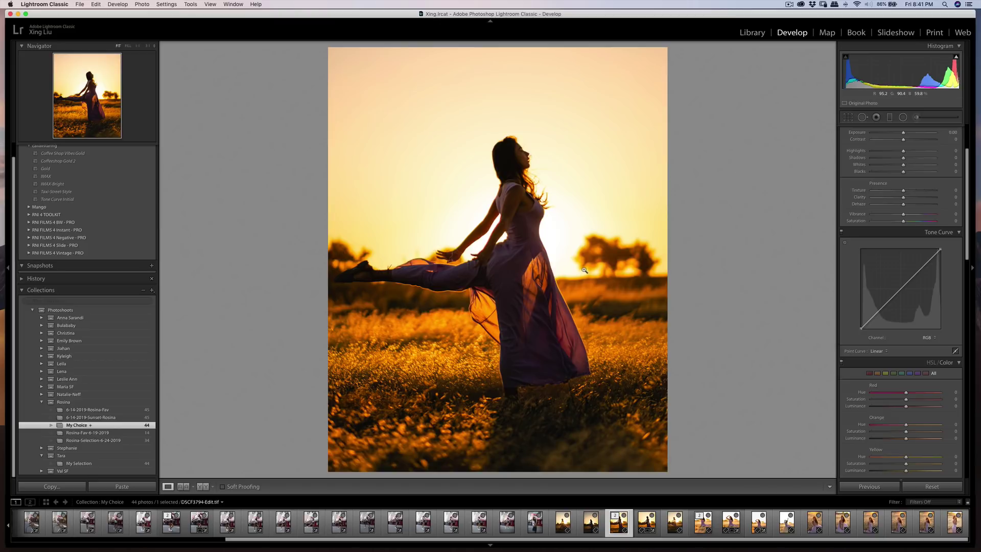
Step: Export the retouched copy of the sunset photo
key(super+shift+e)
click(630, 291)
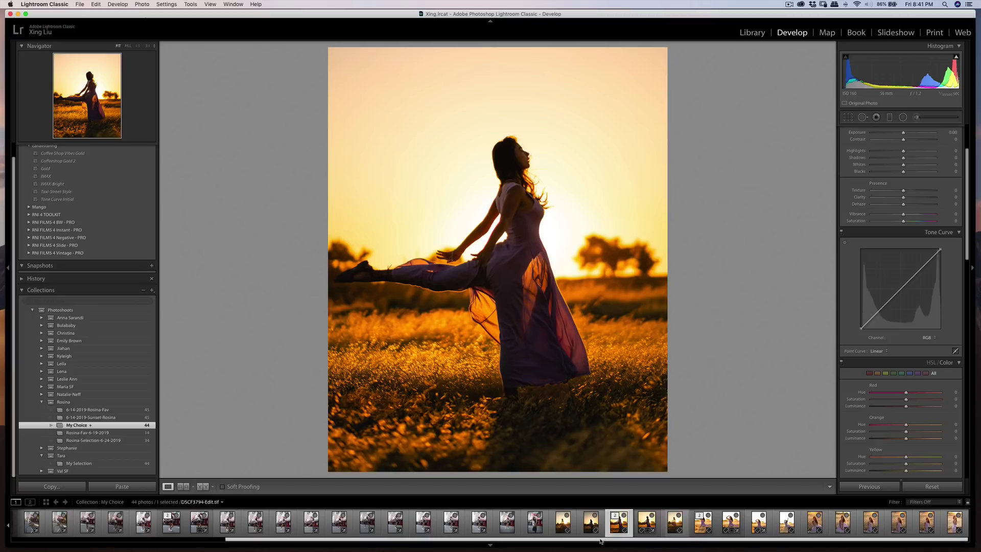
Step: Select the collection's first photo, 756A5757.CR3, and shape its tone curve with deeper shadows, a lifted black point, a lowered white point and brighter midtones
drag(600, 541, 196, 549)
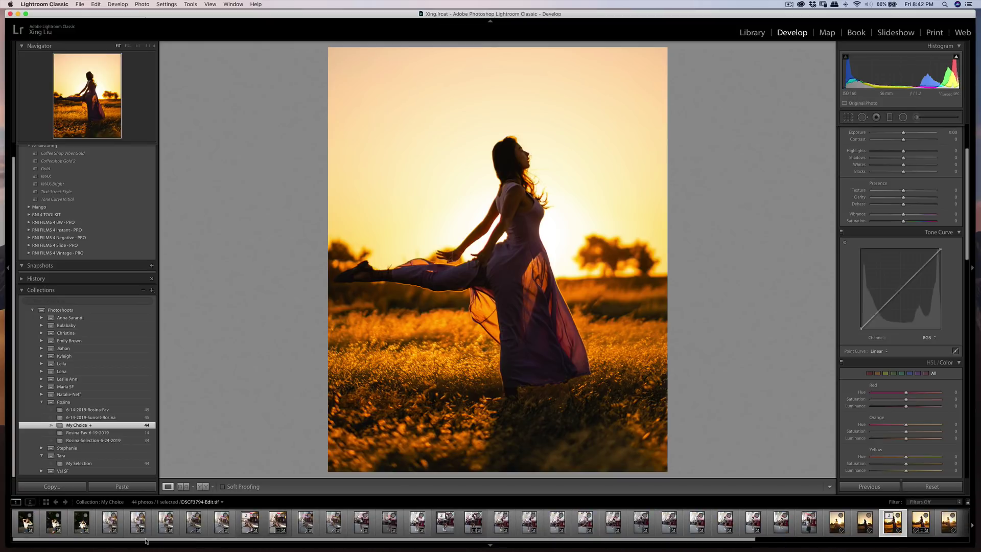
click(23, 528)
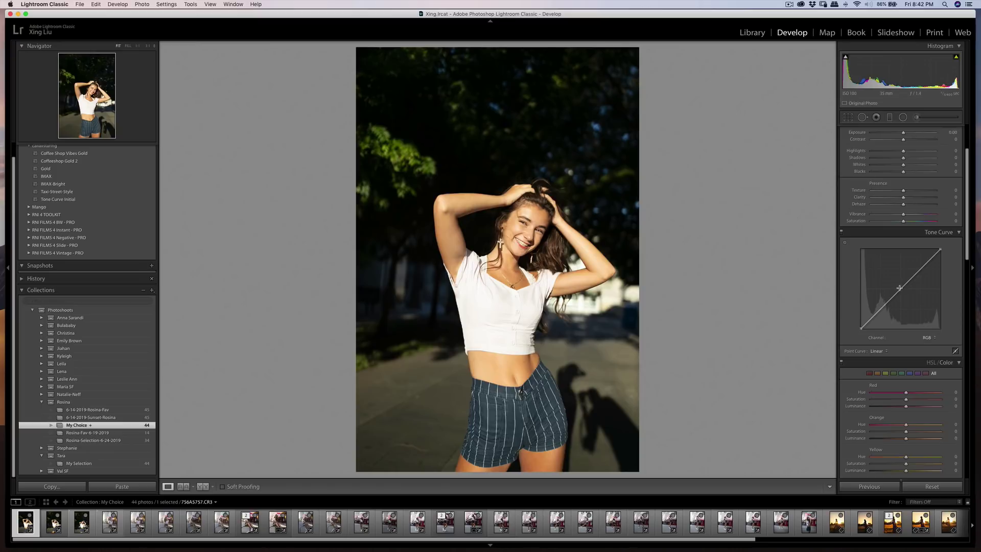
drag(899, 288, 861, 325)
click(880, 310)
click(868, 323)
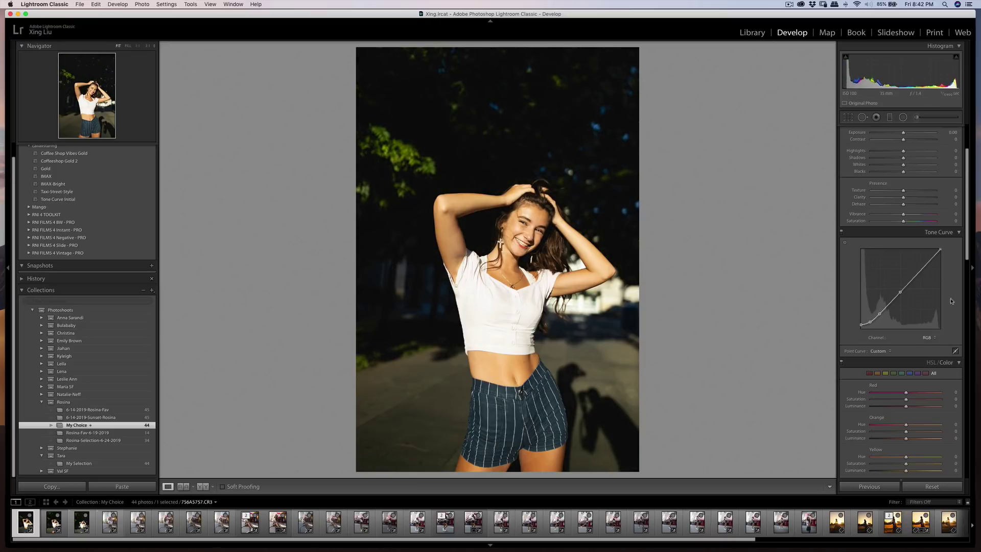
mouse_move(939, 251)
mouse_down()
mouse_move(938, 273)
mouse_move(937, 249)
mouse_up()
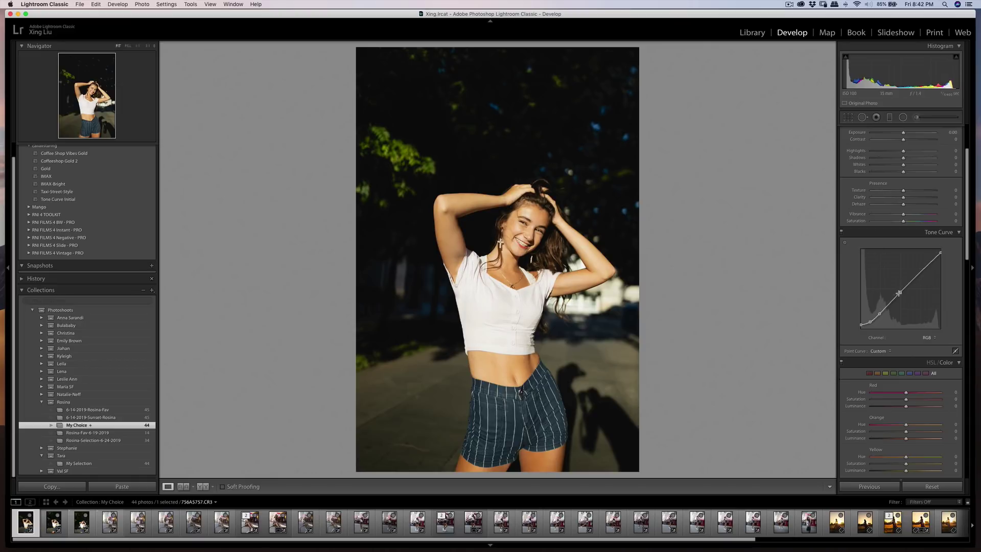
drag(900, 291, 900, 291)
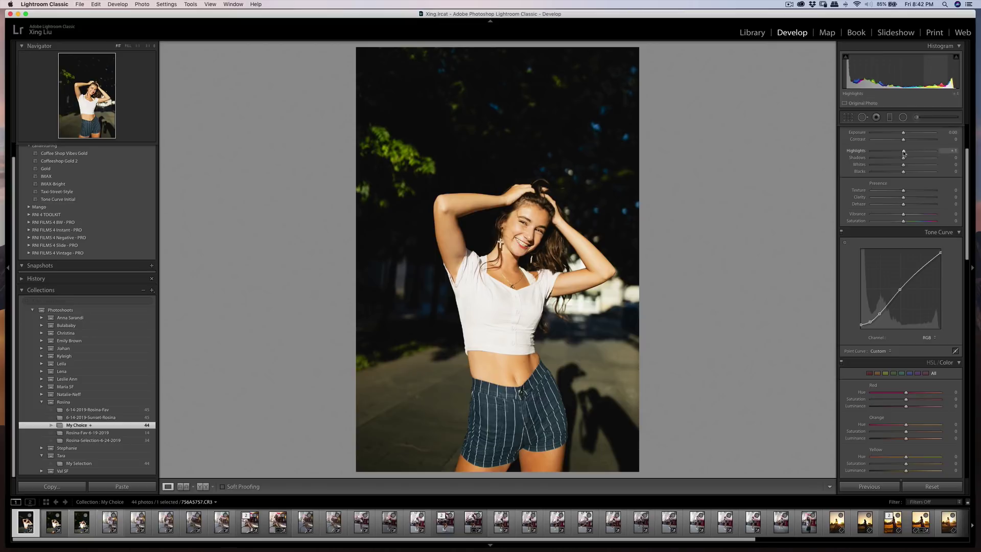
Step: Lower the Highlights of the white-top portrait to -12
drag(903, 152, 899, 151)
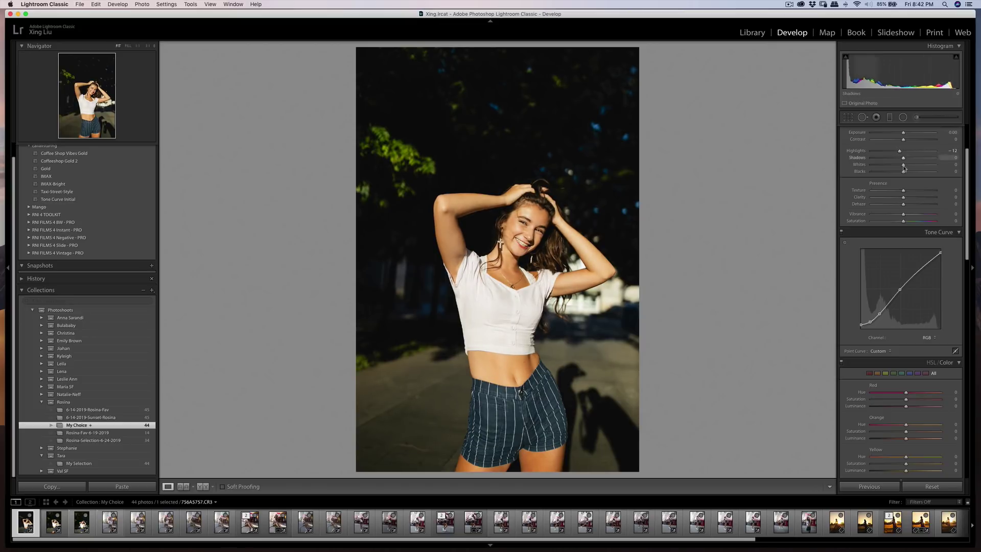
scroll(917, 244, up, 3)
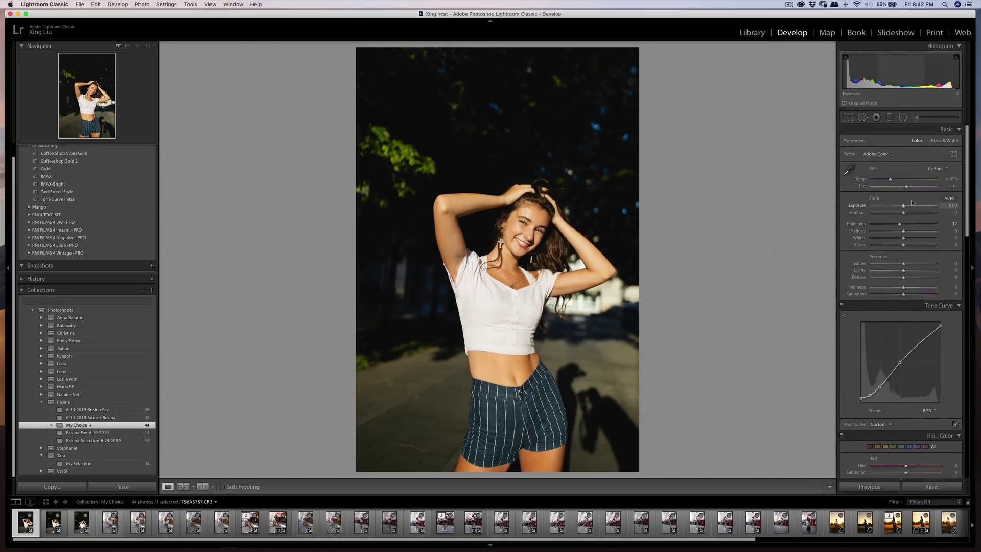
Step: Set the Temp to 5,081, Exposure to -0.15, Contrast to +30, Highlights to -17, Shadows to +8, Whites to -11 and Blacks to -8
mouse_move(890, 179)
mouse_down()
mouse_move(900, 181)
mouse_move(891, 182)
mouse_up()
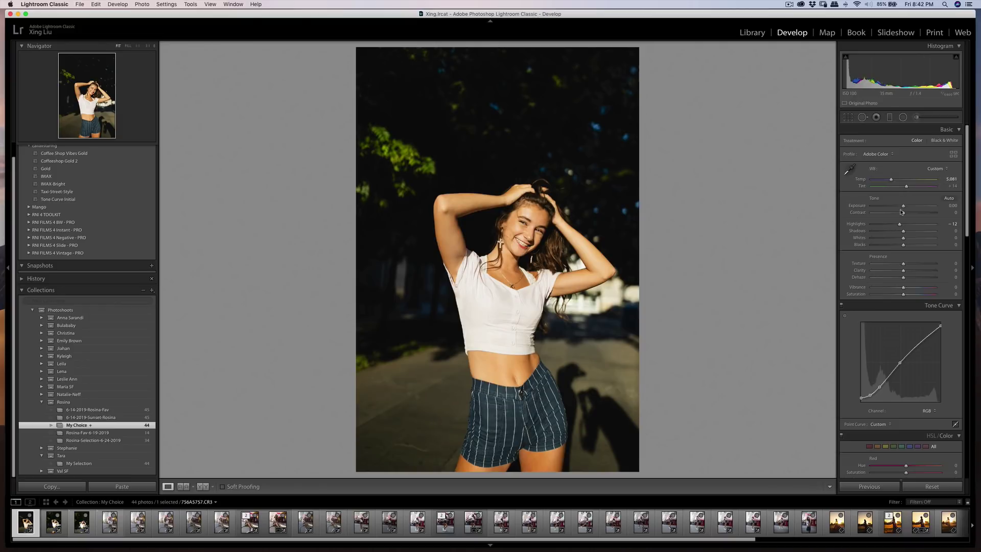
drag(903, 206, 909, 234)
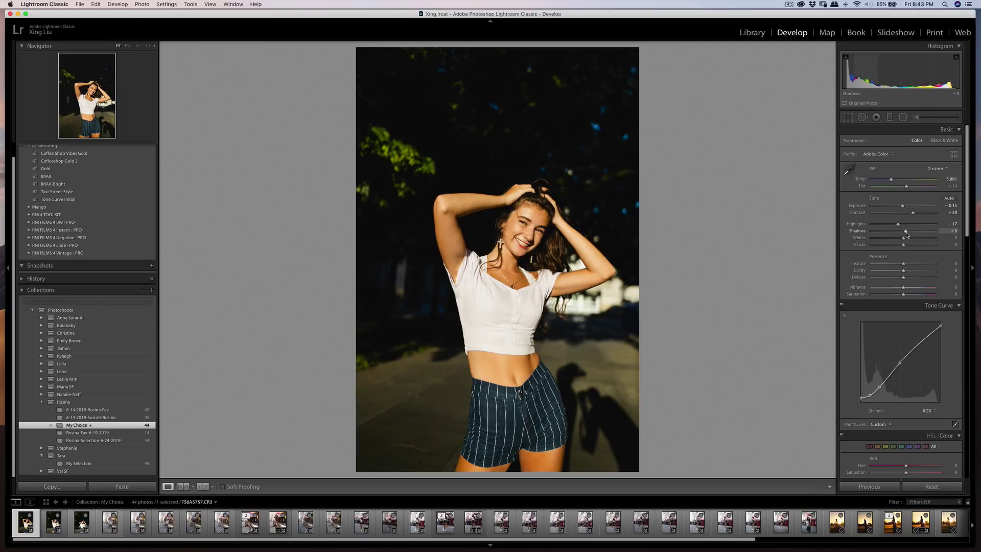
drag(902, 240, 903, 248)
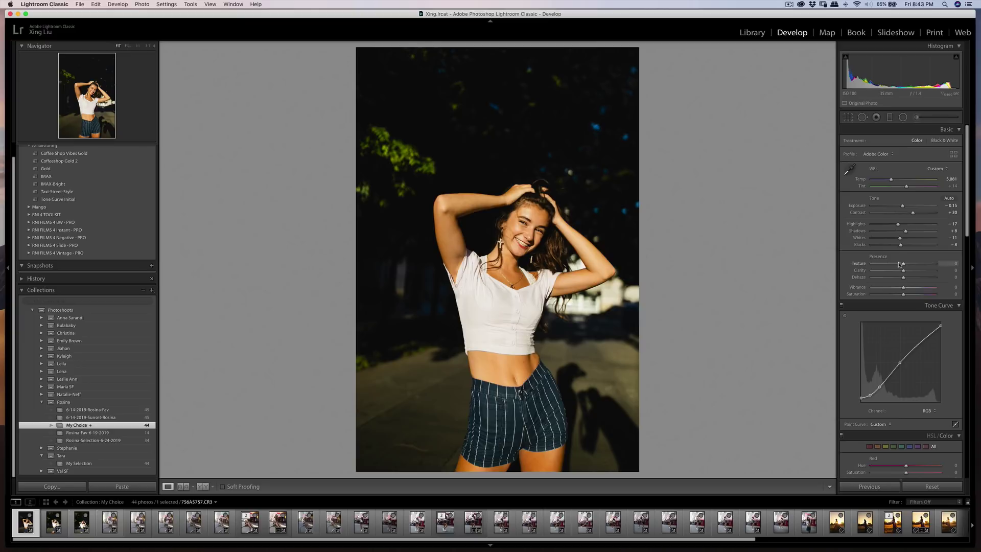
Step: Set the Clarity to -5 and fine-tune the lower shadow point of the tone curve
mouse_move(902, 271)
mouse_down()
mouse_move(922, 271)
mouse_move(903, 274)
mouse_up()
scroll(889, 276, down, 5)
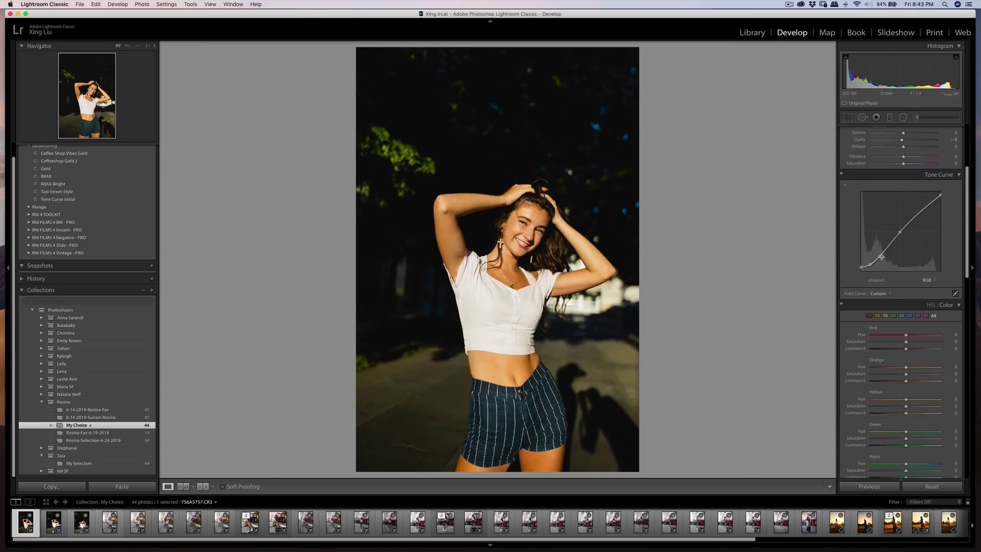
drag(881, 256, 882, 258)
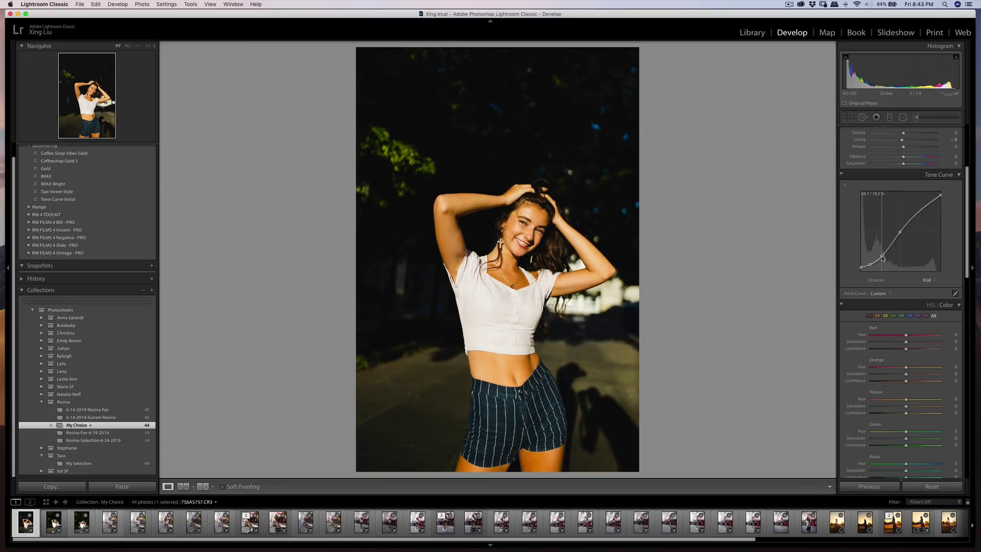
drag(882, 258, 881, 256)
Step: Set the Yellow saturation to -10 and both the Orange and overall Saturation to -4, and raise the Contrast slightly
scroll(914, 305, down, 5)
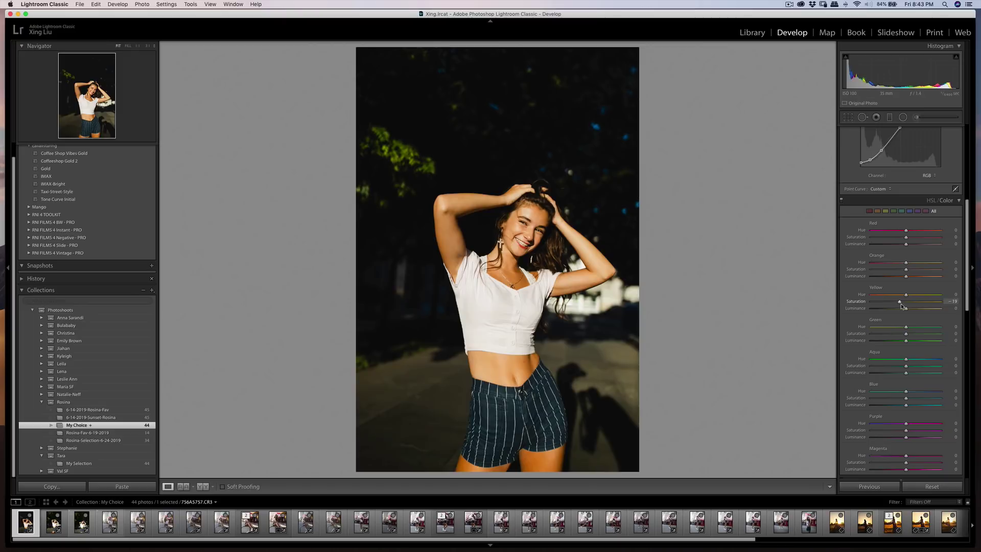
drag(904, 306, 905, 306)
drag(904, 269, 902, 269)
scroll(919, 256, up, 2)
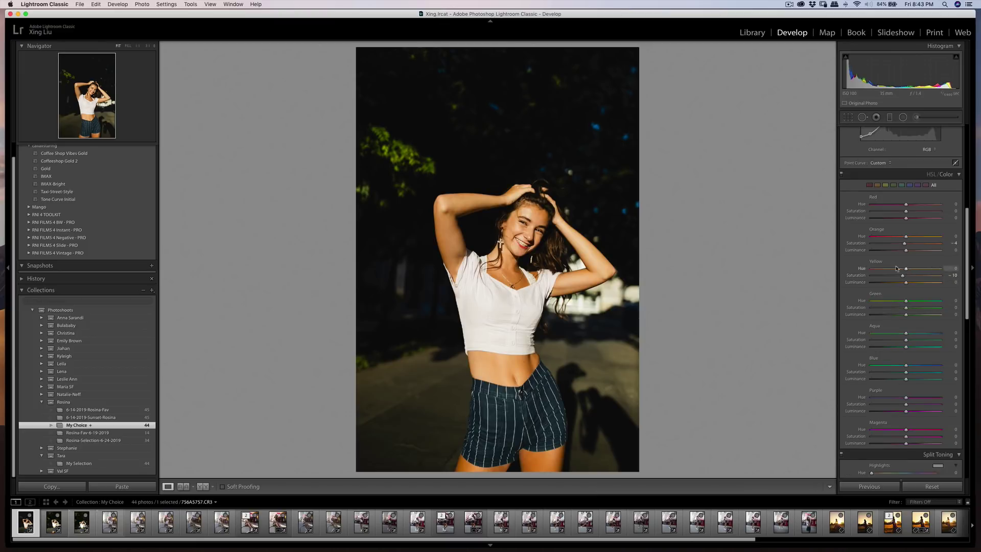
scroll(923, 249, up, 5)
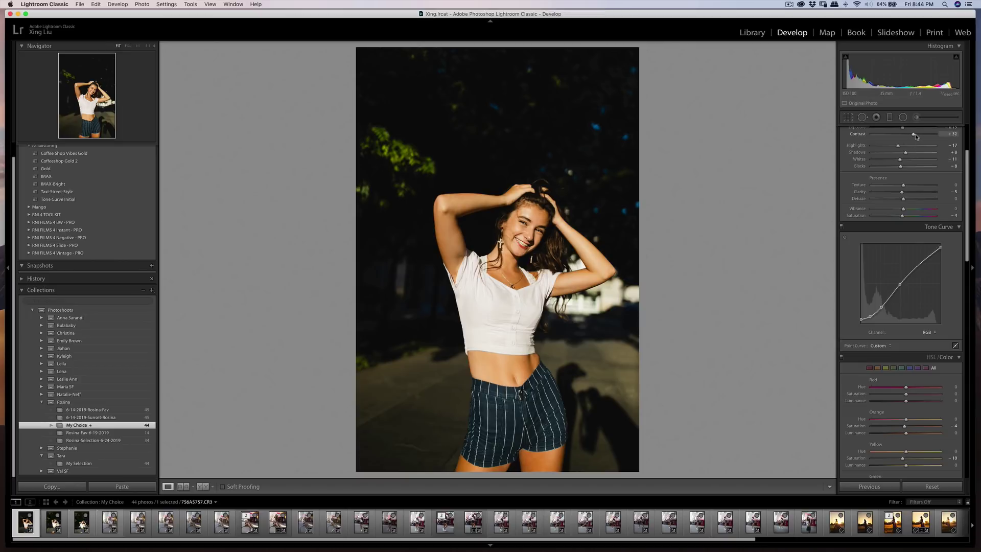
scroll(882, 177, down, 3)
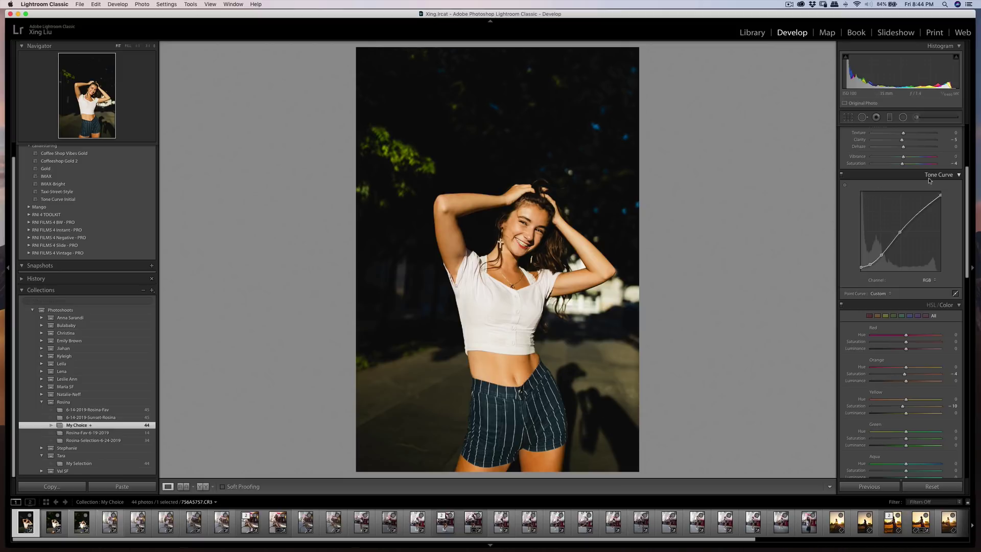
Step: Crop the portrait to the 4 x 5 / 8 x 10 aspect ratio, trimming the dark area above and tightening the frame around the woman
key(r)
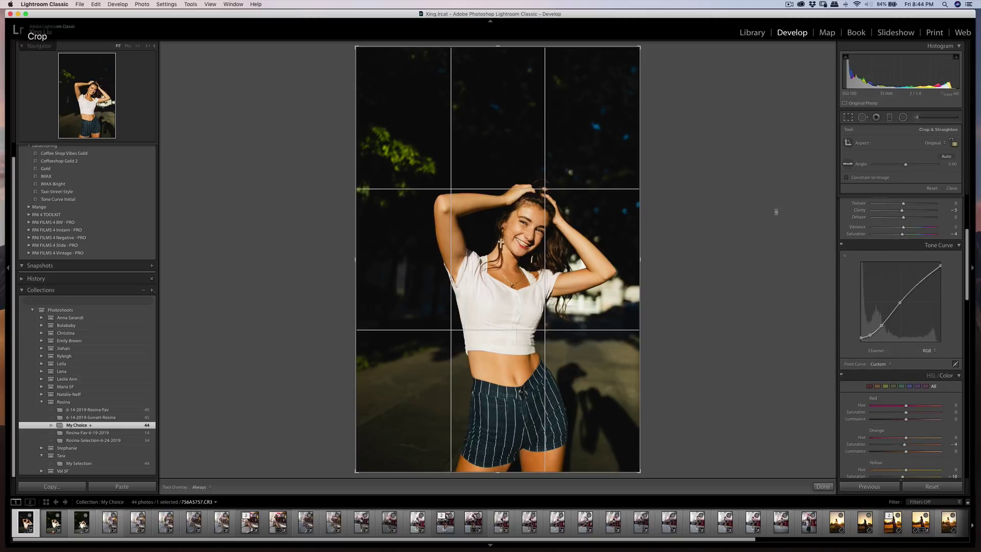
click(931, 146)
click(924, 159)
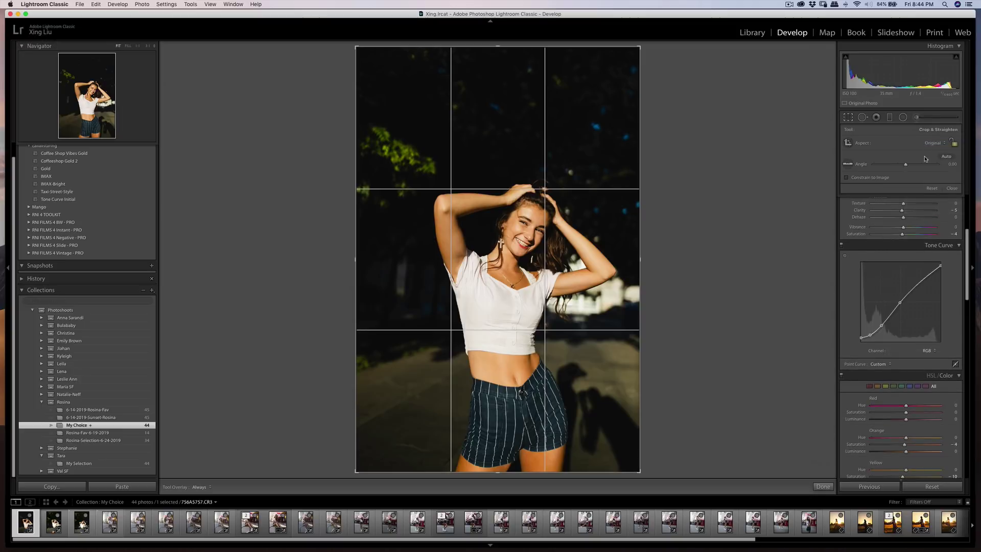
click(932, 143)
click(926, 162)
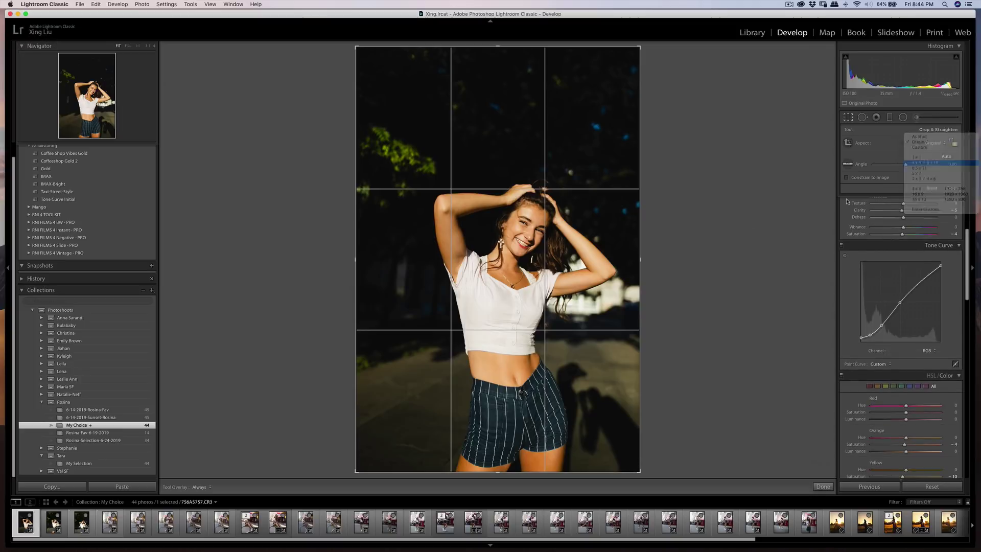
drag(618, 308, 618, 270)
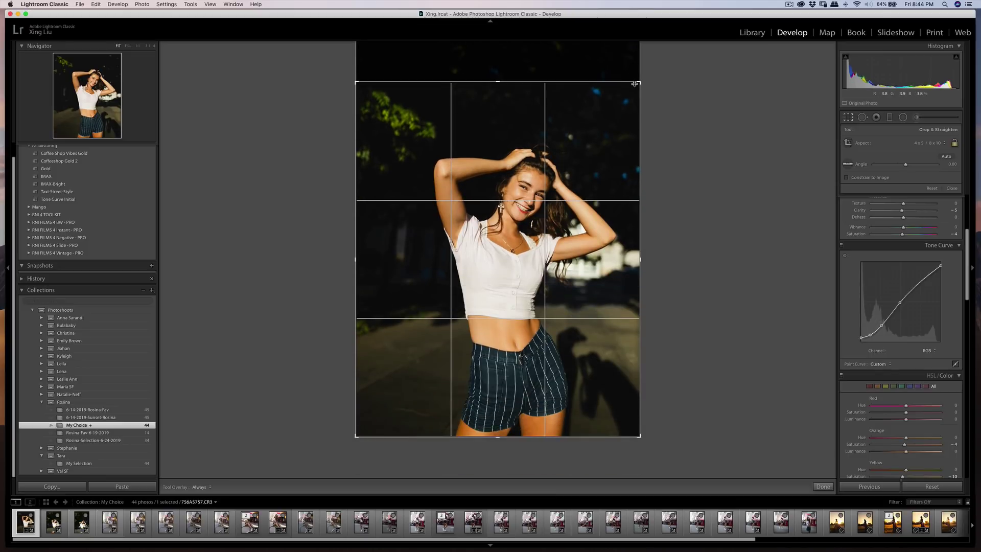
drag(641, 81, 630, 93)
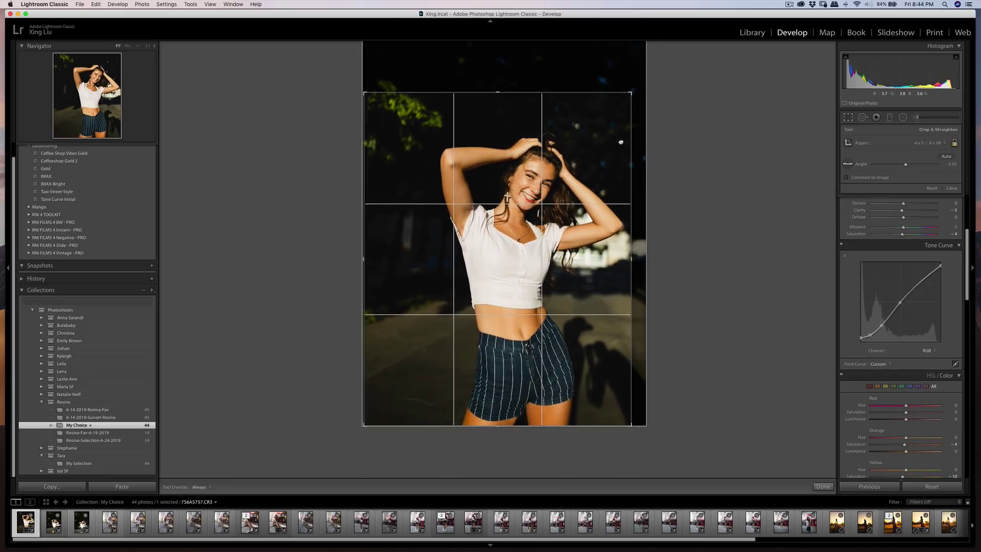
drag(551, 195, 526, 191)
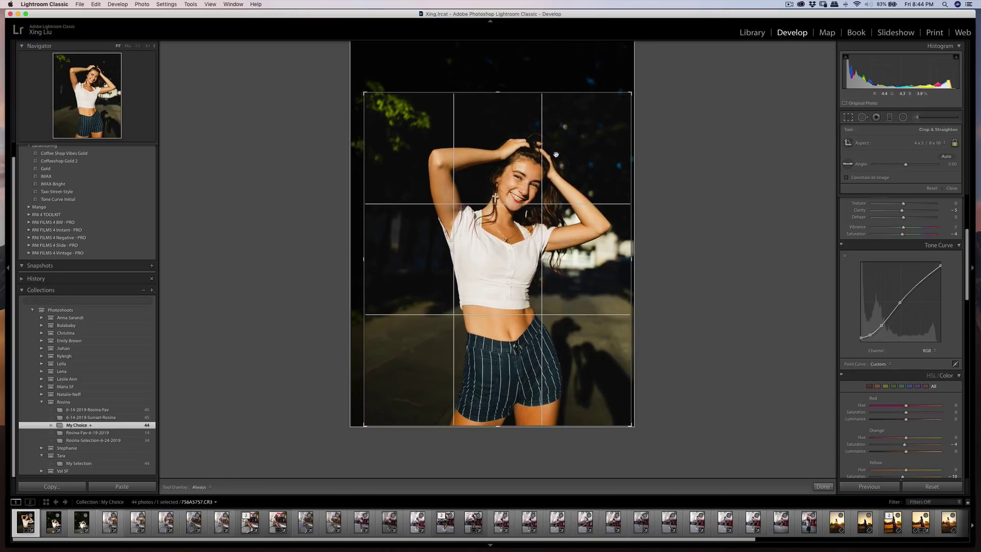
drag(366, 93, 368, 97)
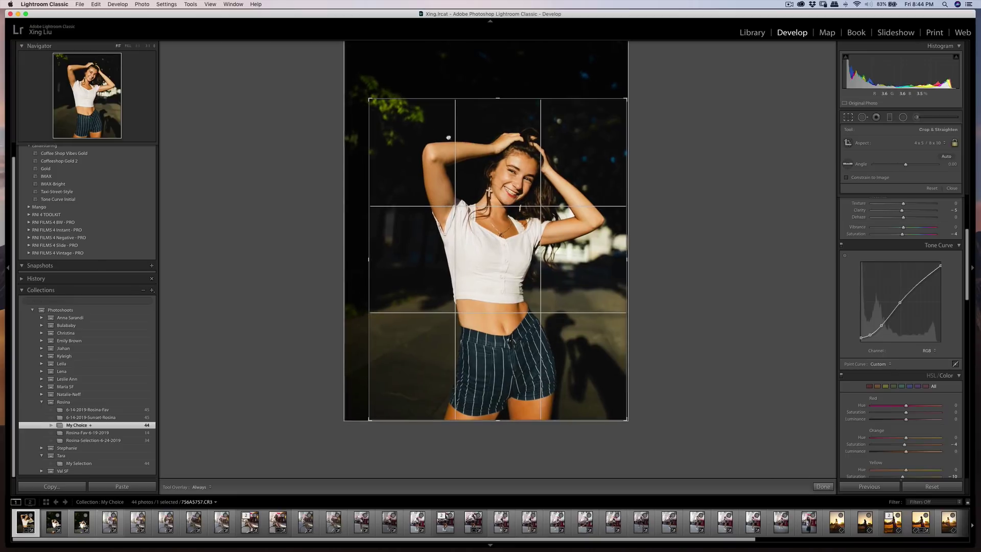
drag(452, 137, 528, 159)
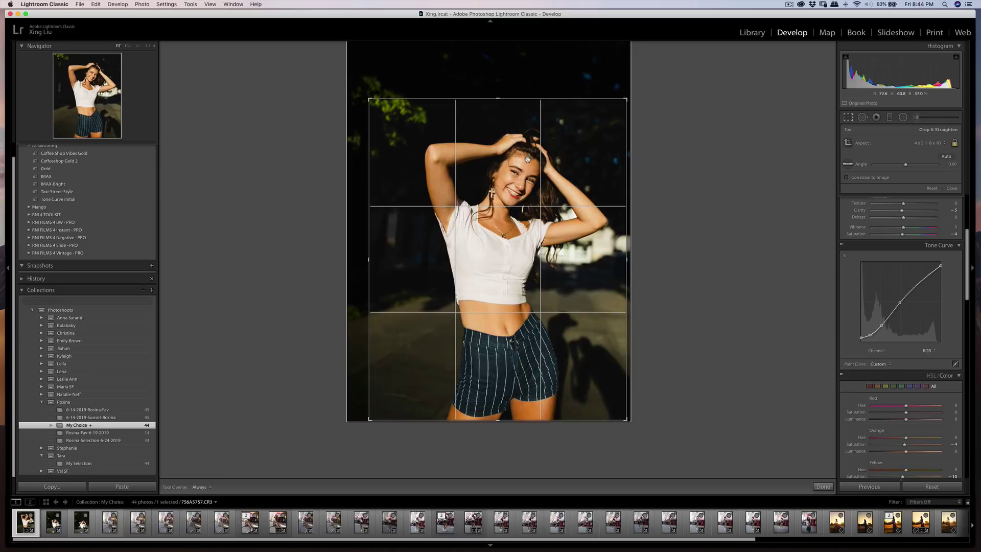
key(r)
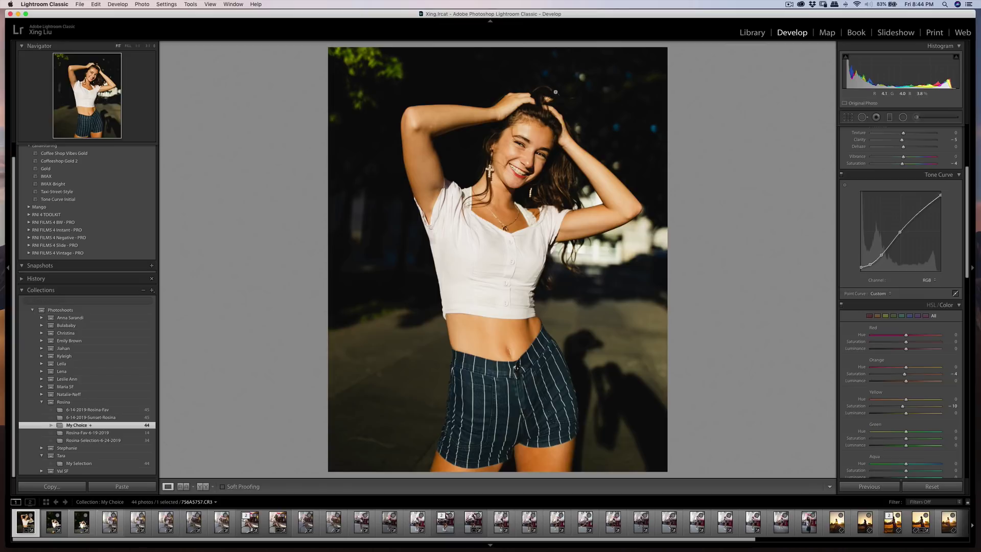
Step: Heal the two pale bokeh spots in the dark background above the woman's hair, using clean dark areas nearby as source
click(582, 82)
drag(576, 72, 538, 212)
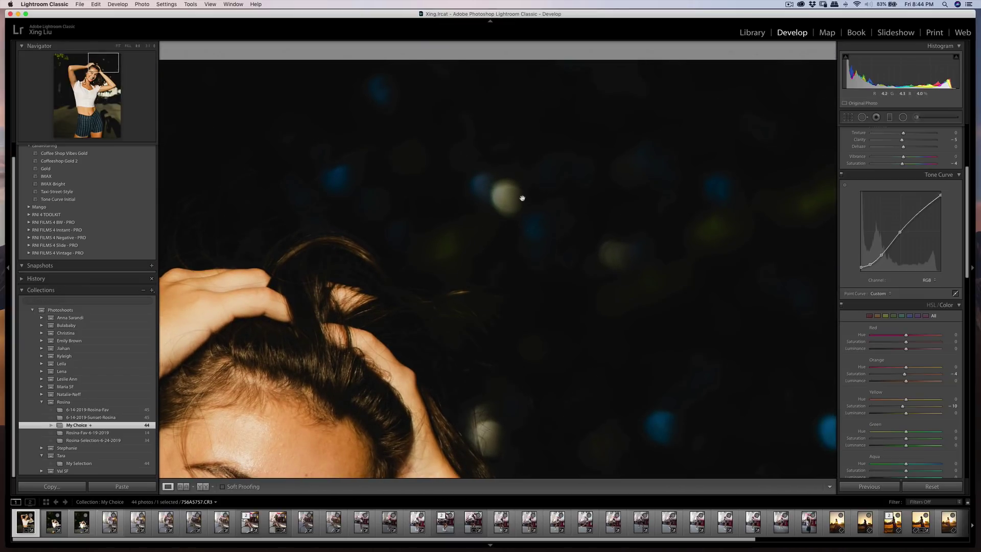
key(q)
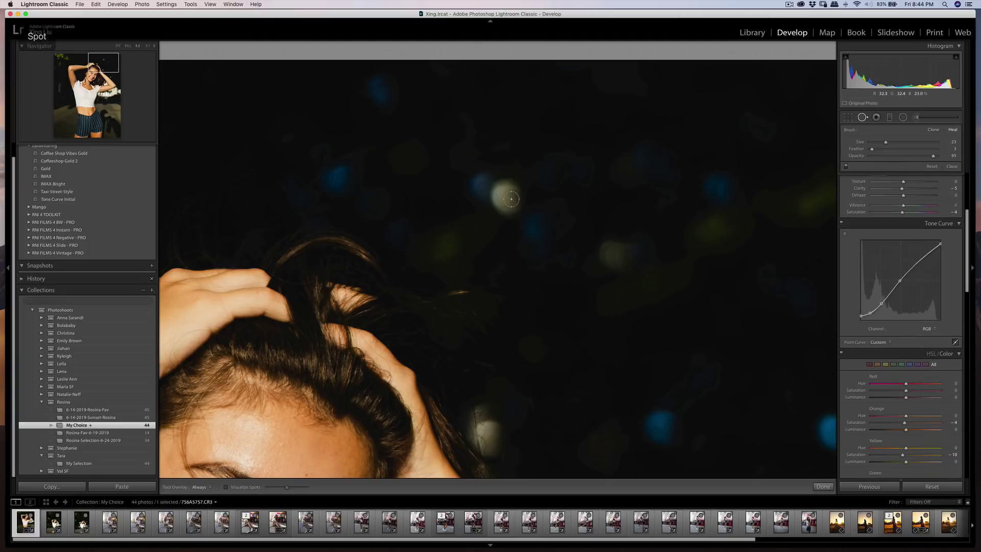
mouse_move(508, 202)
mouse_down()
mouse_move(491, 181)
mouse_move(503, 189)
mouse_move(482, 184)
mouse_move(507, 195)
mouse_up()
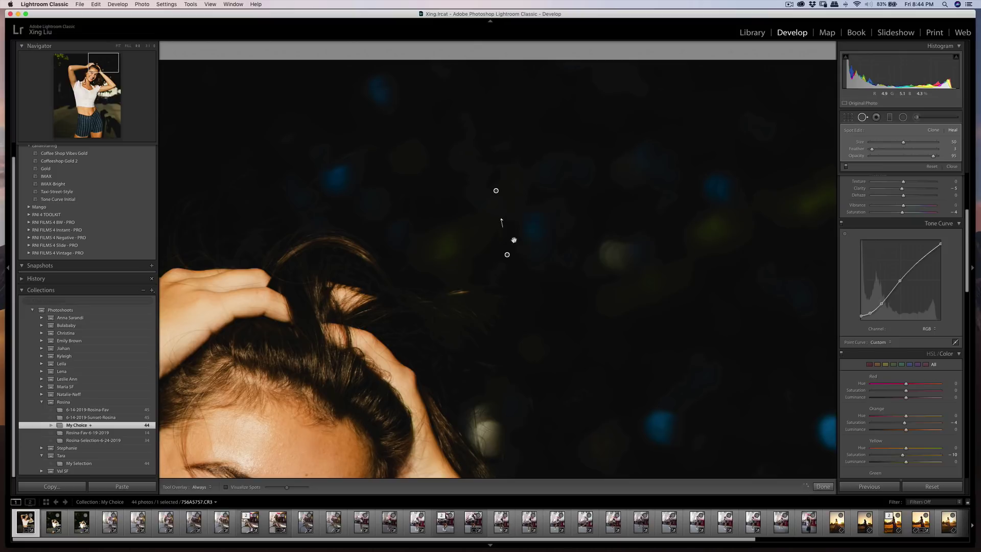
drag(508, 152, 508, 110)
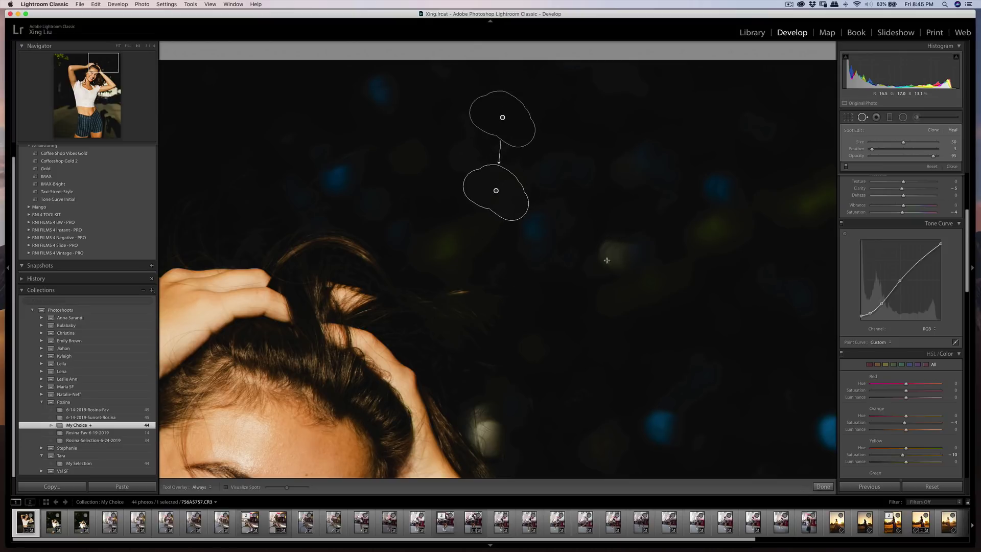
mouse_move(608, 255)
mouse_down()
mouse_move(638, 252)
mouse_move(654, 270)
mouse_up()
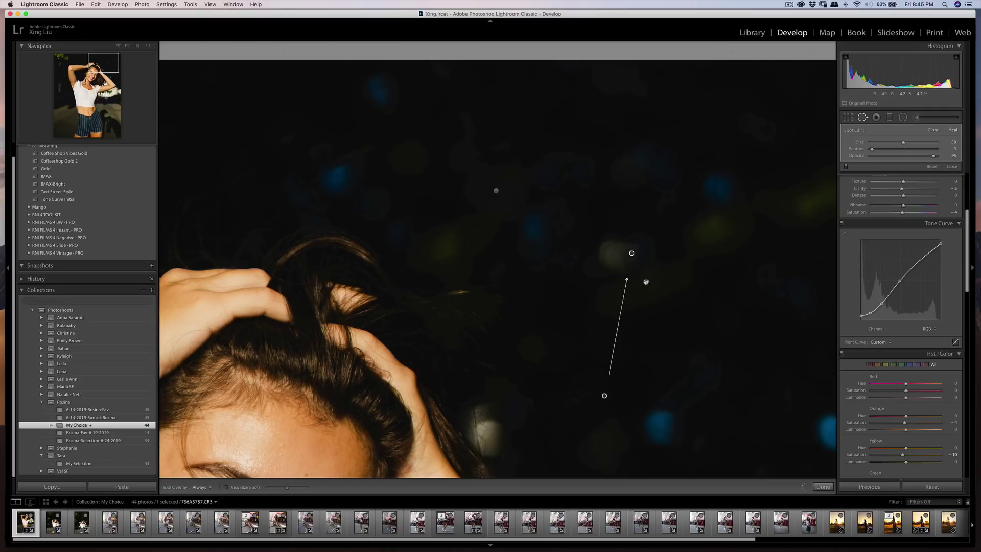
key(q)
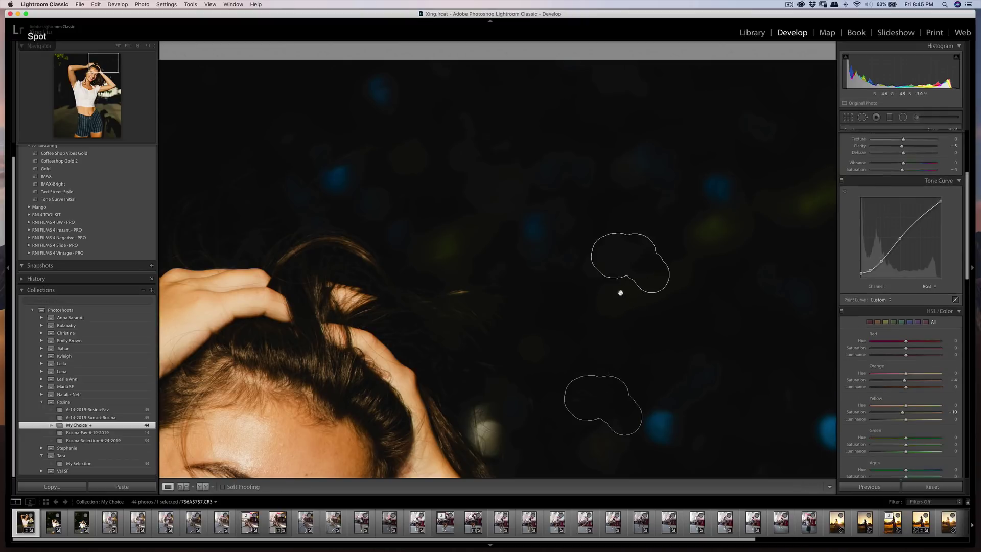
click(609, 270)
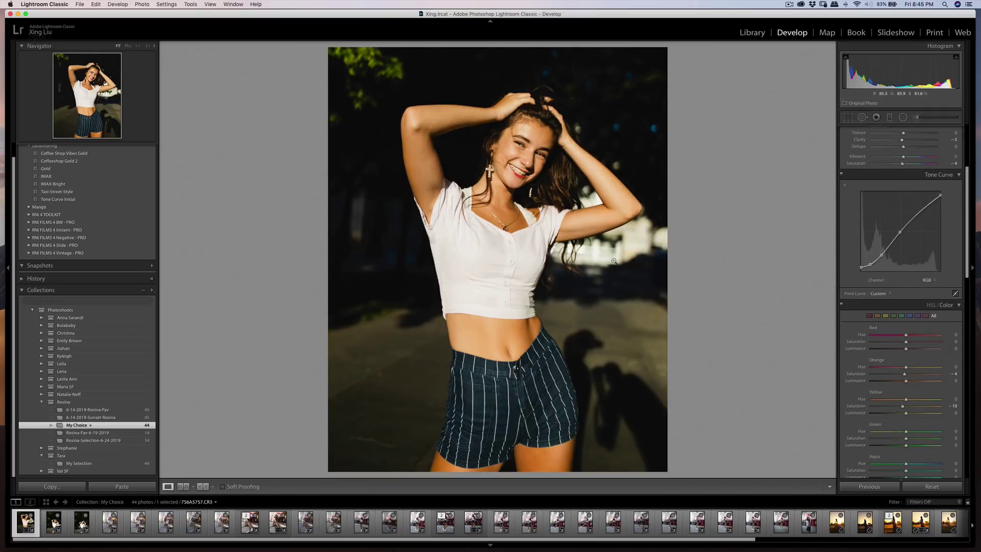
Step: Try to heal away the green leaves in the photo's upper-left corner, and undo that spot removal
key(q)
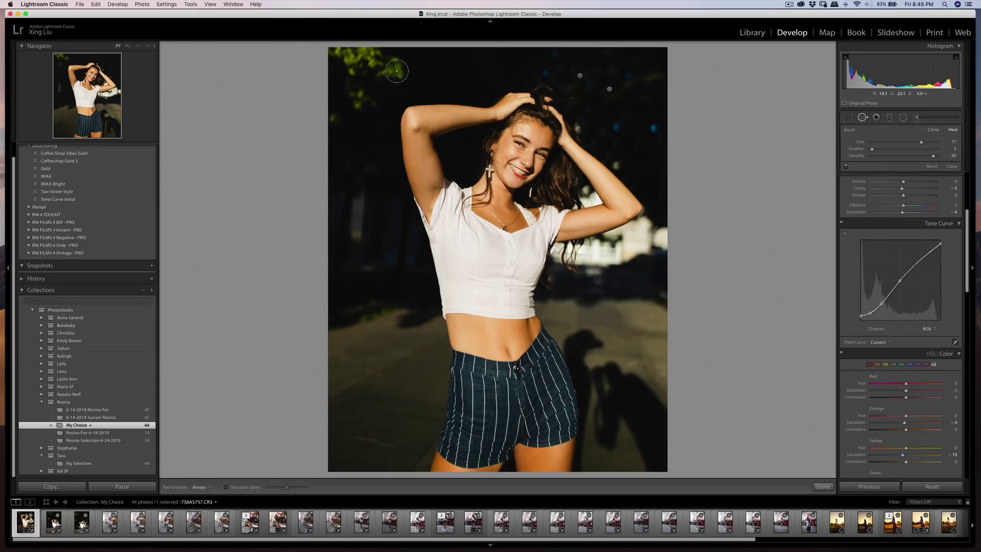
click(395, 72)
mouse_move(395, 72)
mouse_down()
mouse_move(374, 53)
mouse_move(335, 54)
mouse_move(364, 60)
mouse_move(354, 70)
mouse_move(369, 96)
mouse_move(358, 99)
mouse_move(353, 86)
mouse_move(359, 103)
mouse_move(333, 120)
mouse_move(346, 89)
mouse_move(337, 65)
mouse_move(375, 82)
mouse_up()
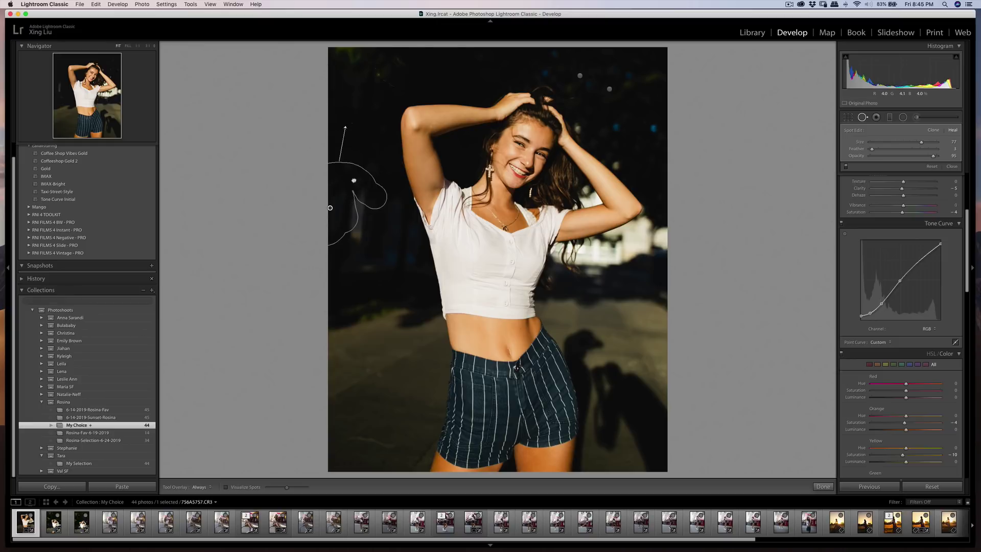
drag(422, 58, 452, 86)
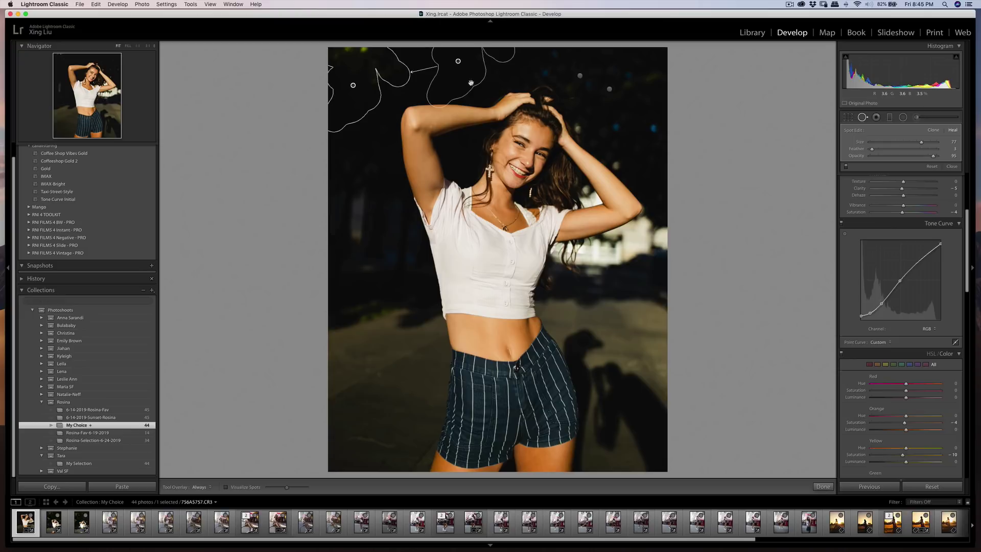
key(super+z)
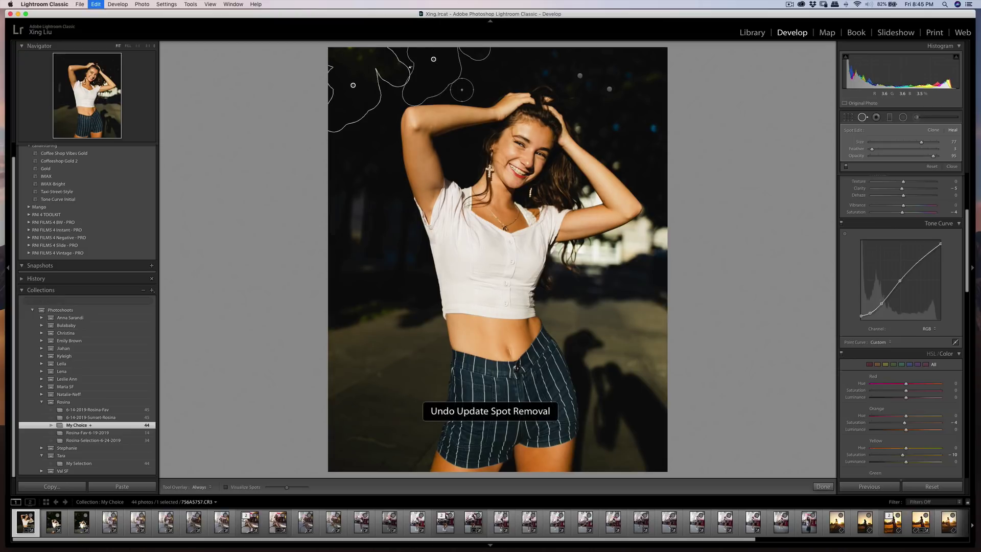
key(super+z)
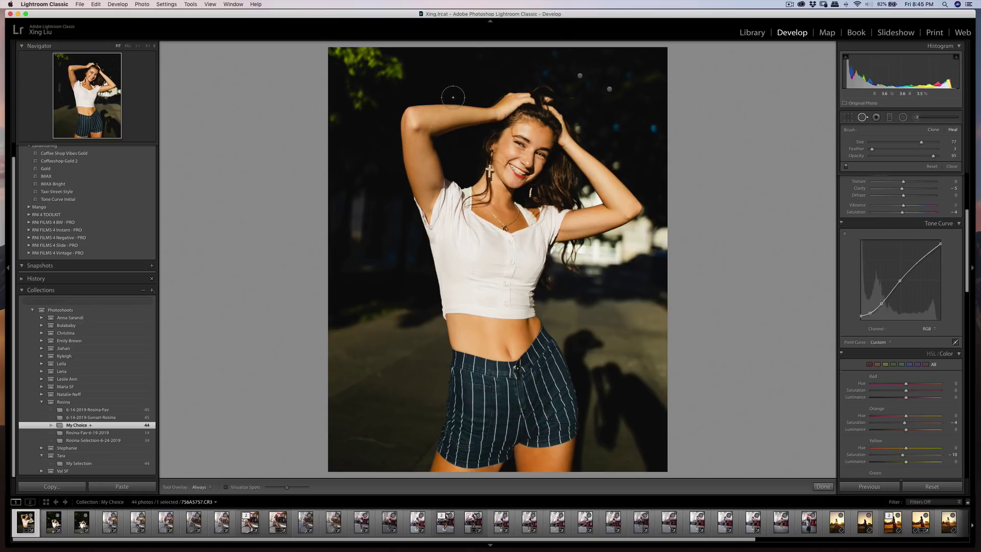
Step: Set the Yellow saturation to +1 and mute the greens with Hue +2, Saturation -87 and Luminance -82
scroll(860, 189, down, 1)
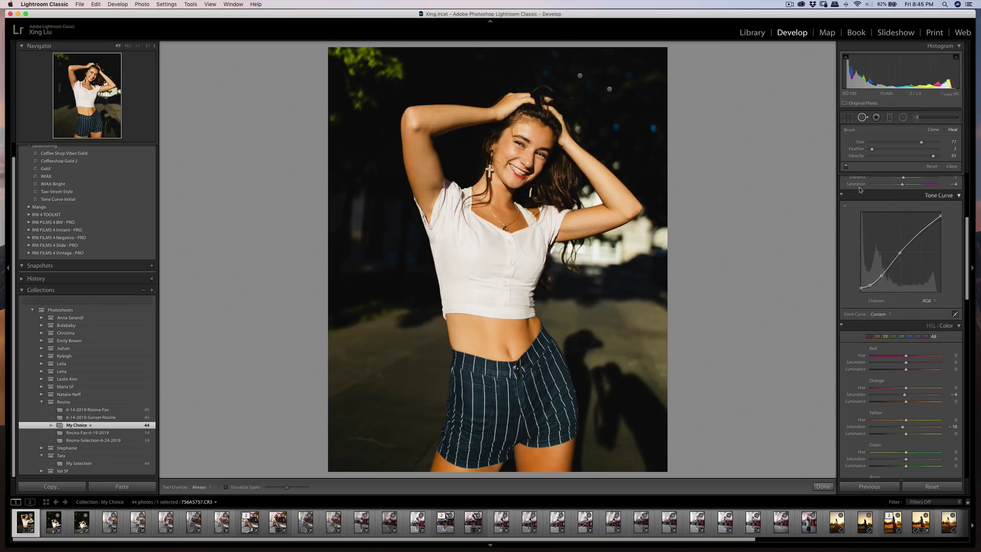
scroll(859, 189, down, 7)
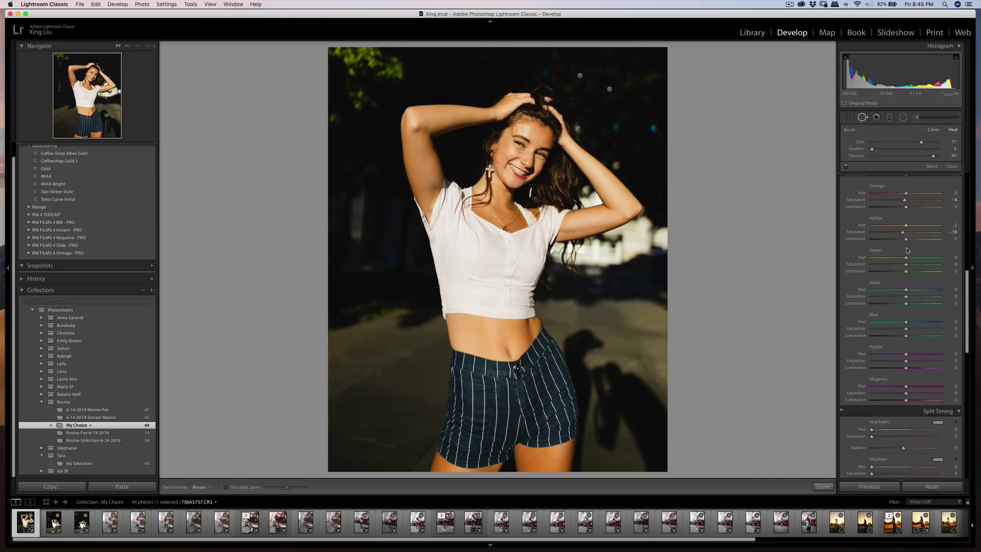
drag(906, 257, 913, 265)
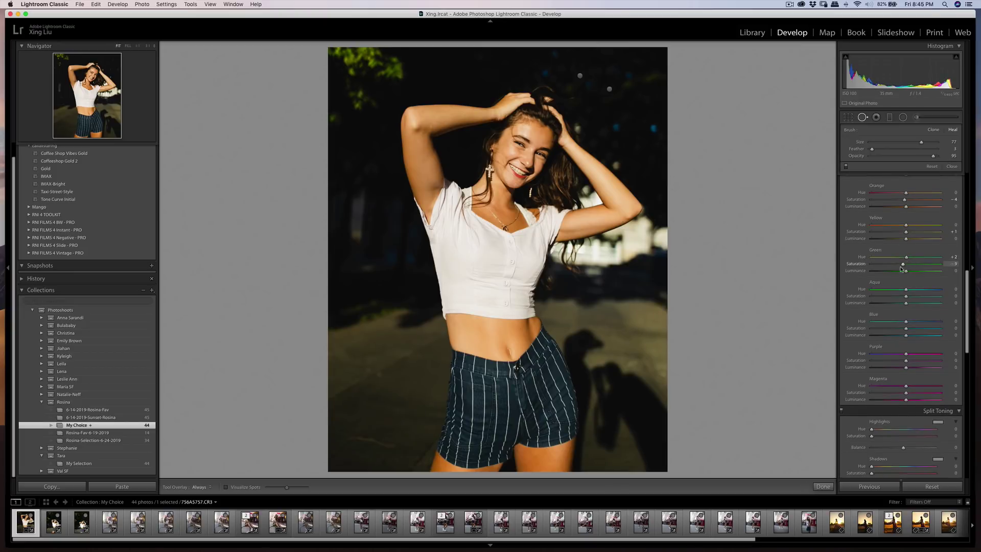
drag(905, 271, 871, 271)
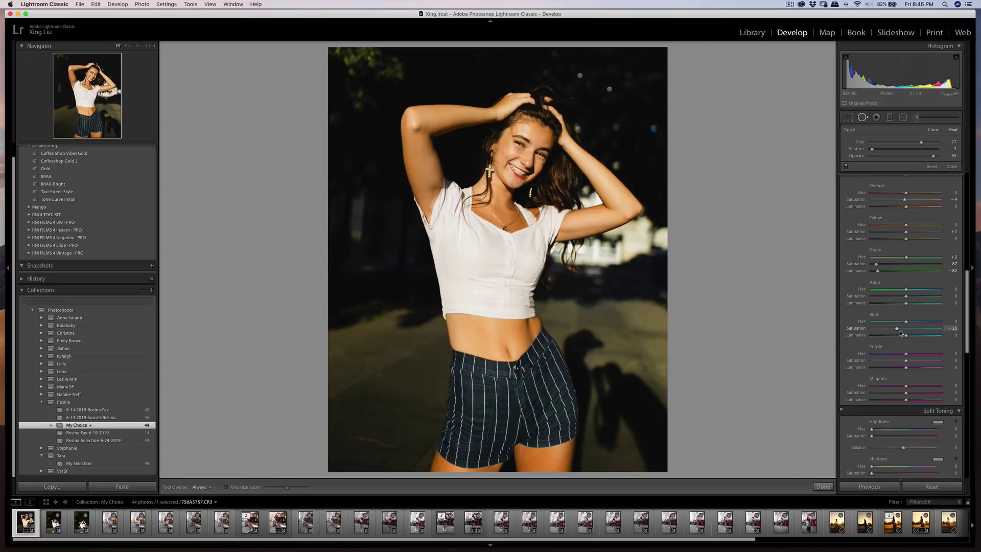
Step: Adjust the blues to Hue +37, Saturation -20 and Luminance -18
drag(900, 333, 909, 340)
drag(900, 331, 889, 333)
drag(898, 331, 920, 323)
Step: Heal the pale spots and green leaves in the photo's upper-left background, sampling from nearby dark areas
click(332, 120)
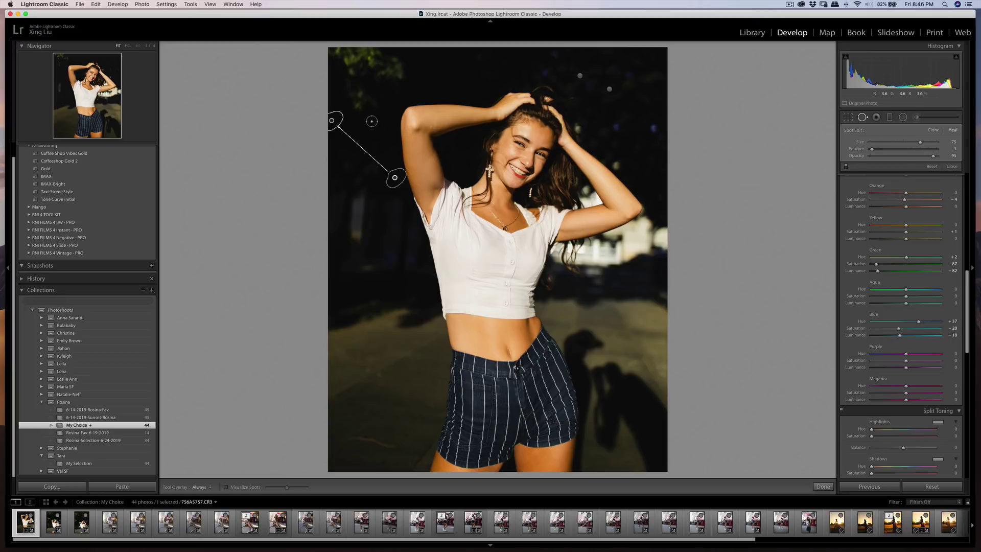
drag(397, 171, 349, 146)
mouse_move(366, 84)
mouse_down()
mouse_move(371, 101)
mouse_move(362, 113)
mouse_move(347, 91)
mouse_up()
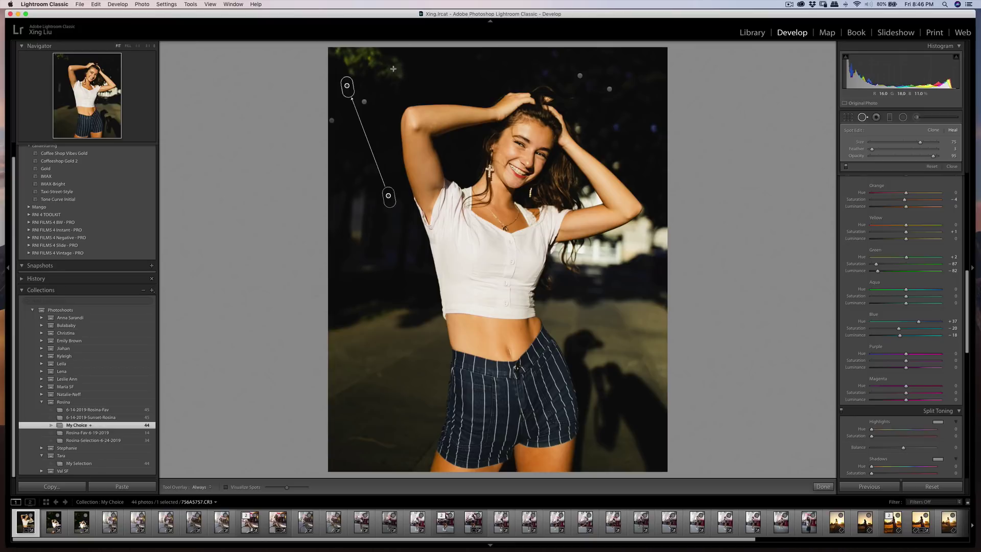
mouse_move(393, 69)
mouse_down()
mouse_move(357, 55)
mouse_move(343, 68)
mouse_move(330, 51)
mouse_move(366, 72)
mouse_move(386, 63)
mouse_up()
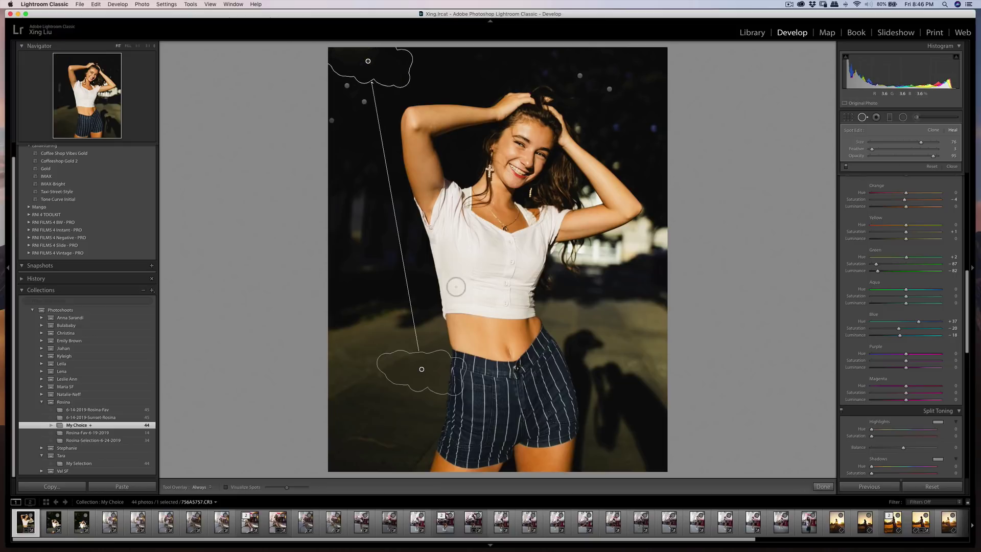
mouse_move(413, 270)
mouse_down()
mouse_move(417, 89)
mouse_move(432, 62)
mouse_move(470, 68)
mouse_move(459, 69)
mouse_up()
key(q)
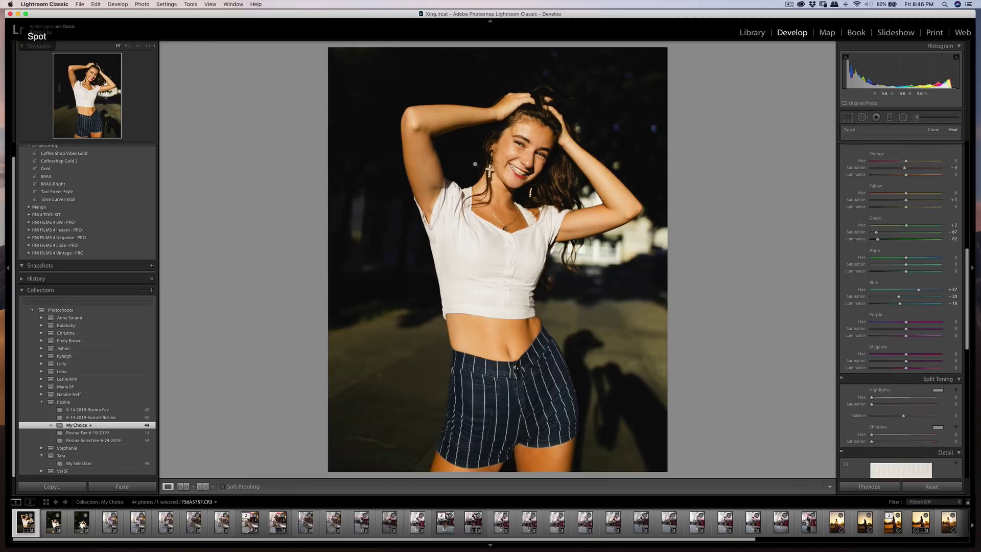
Step: Heal the blurry vertical light streak in the dark background beside her raised arm, moving the source to a clean dark area
click(471, 233)
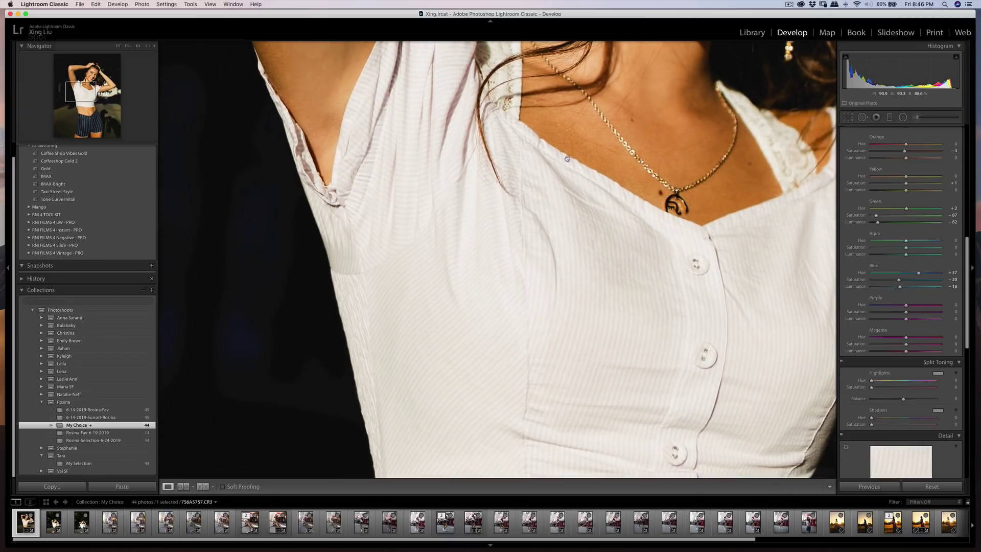
key(q)
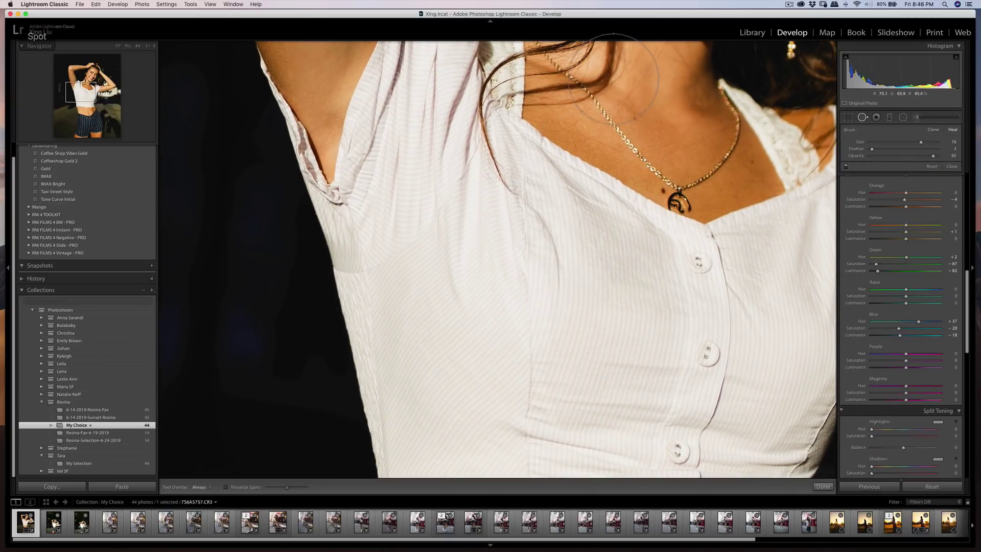
key(super+minus)
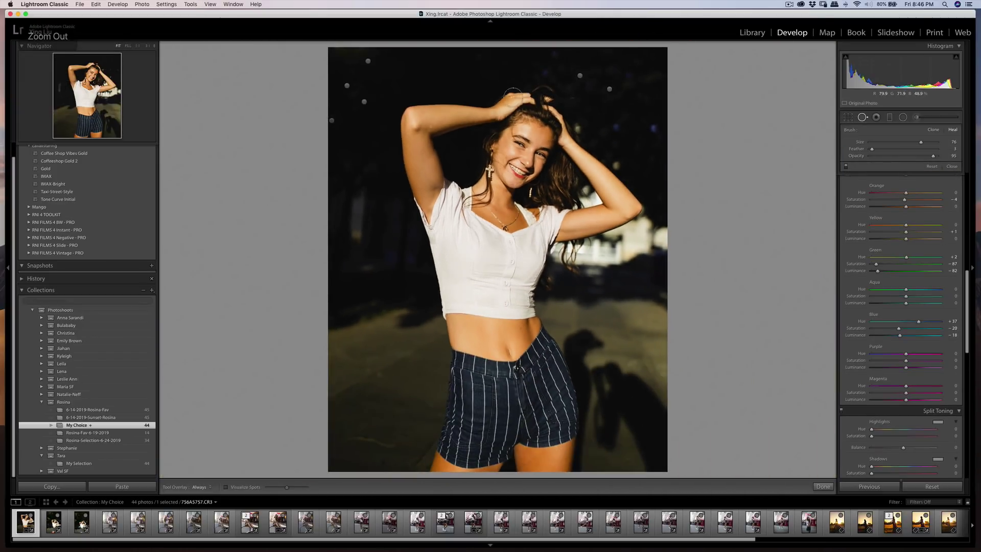
key(q)
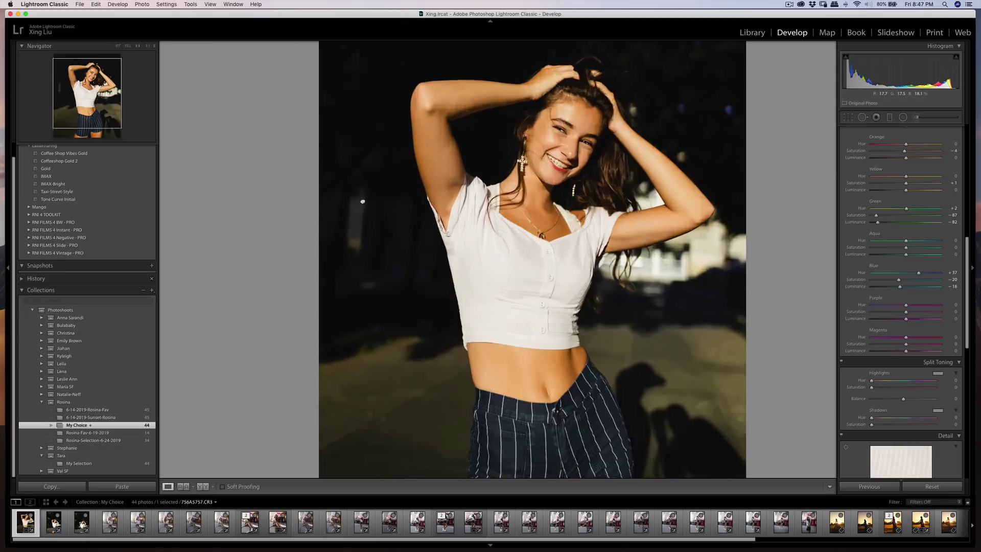
drag(363, 204, 499, 202)
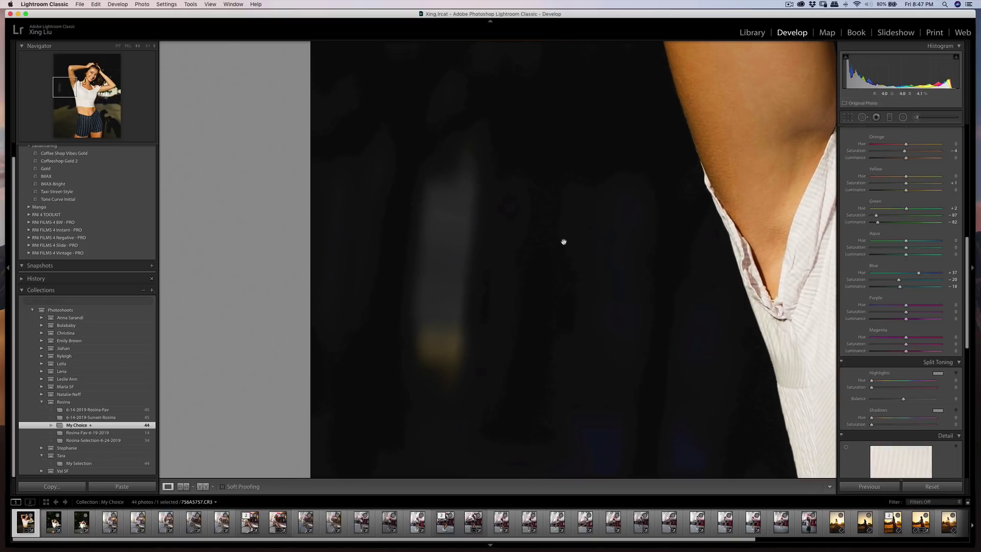
key(q)
mouse_move(472, 164)
mouse_down()
mouse_move(441, 222)
mouse_move(442, 365)
mouse_up()
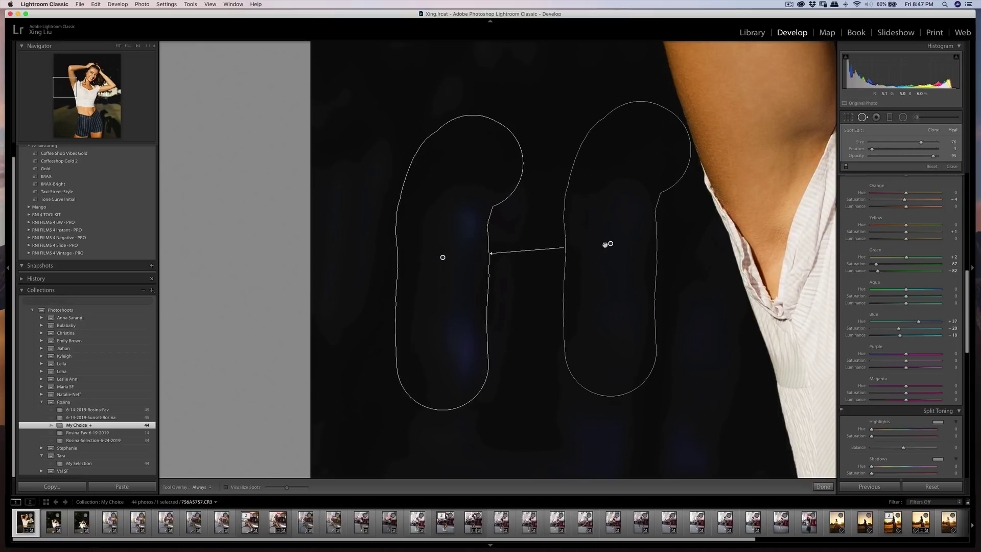
drag(608, 237, 562, 228)
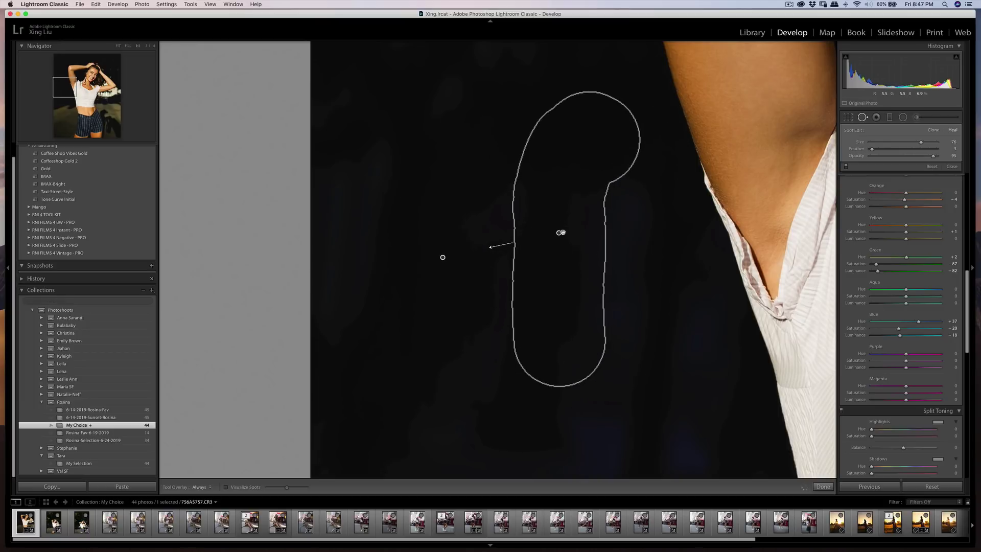
key(q)
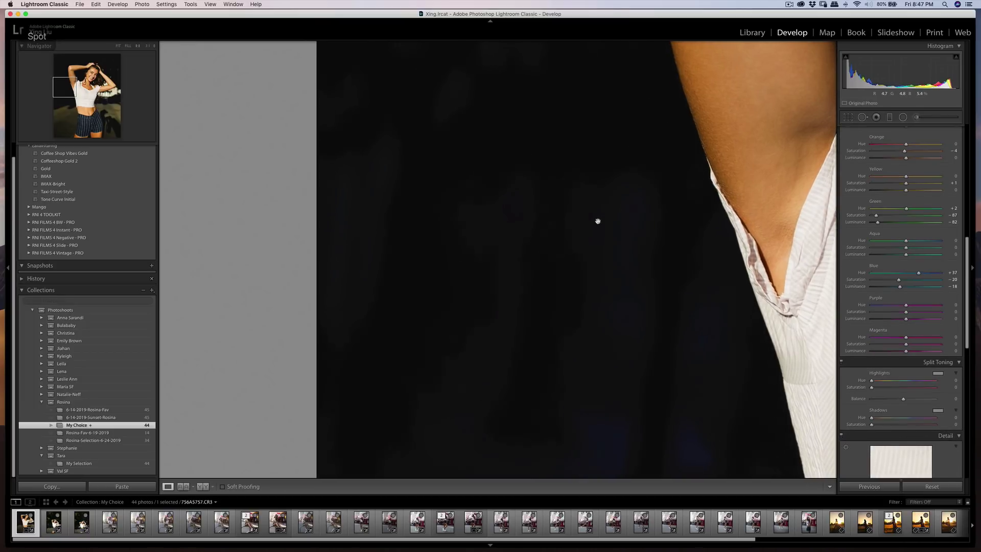
click(604, 215)
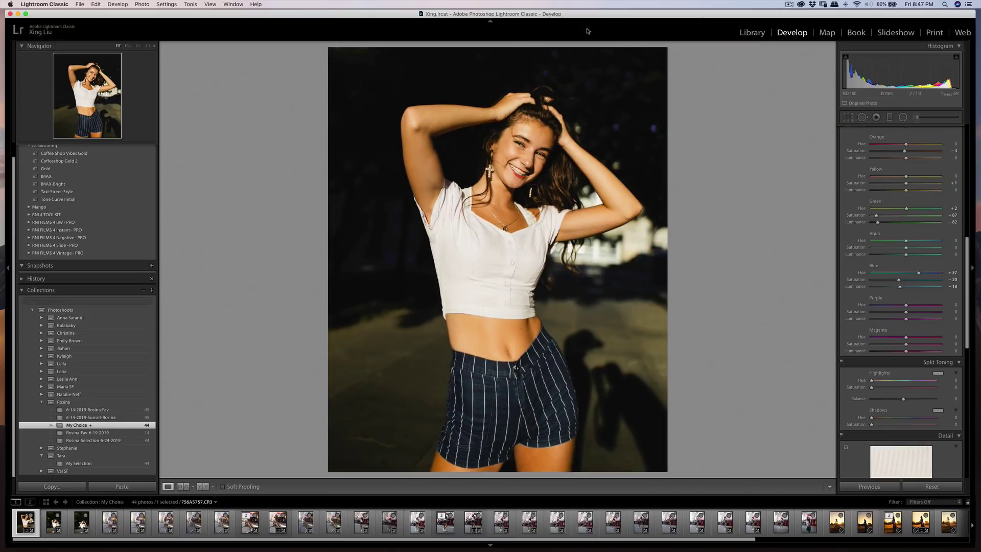
Step: Tighten the crop slightly around the woman, keeping the 4 x 5 / 8 x 10 aspect ratio
key(q)
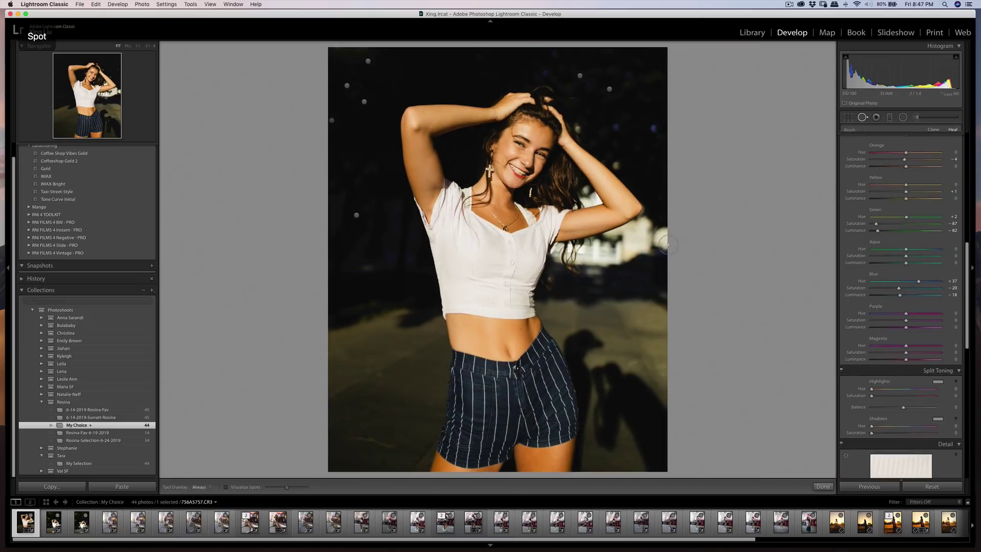
key(r)
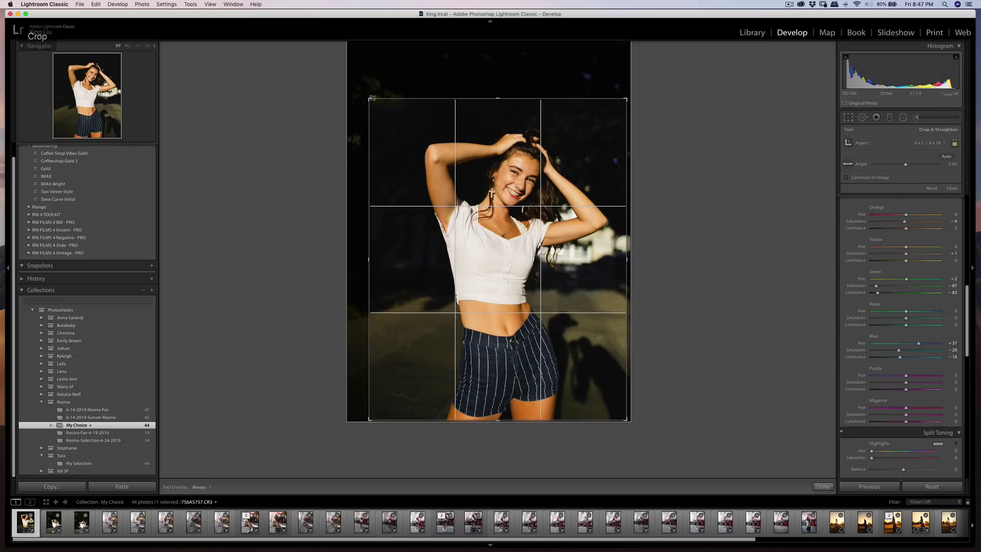
drag(369, 101, 419, 130)
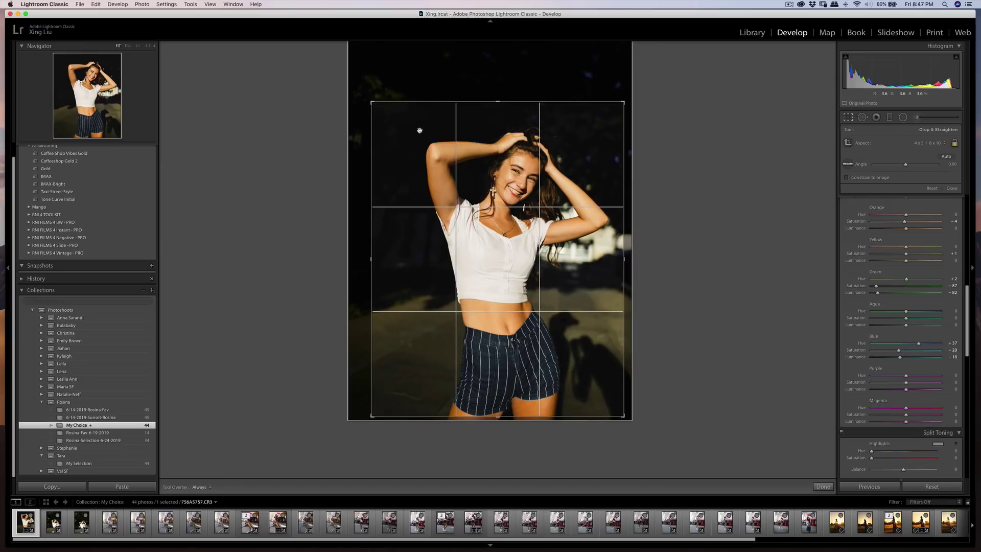
drag(451, 173, 502, 203)
key(q)
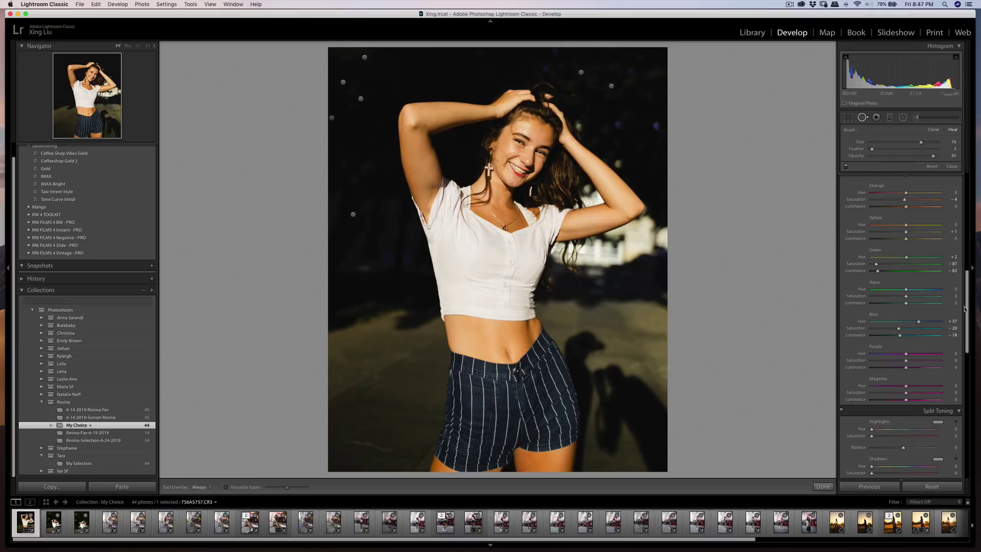
Step: Try the preset tints on the Split Toning highlights, settling on Hue 215 and Saturation 12
scroll(950, 298, down, 5)
click(939, 292)
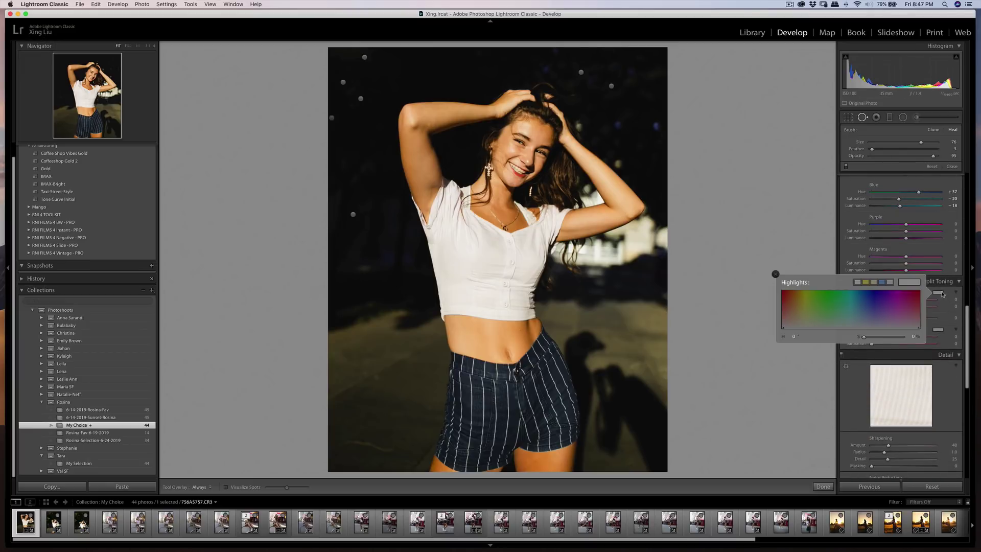
click(881, 282)
click(890, 282)
click(881, 282)
click(872, 282)
click(890, 282)
Step: Tint the Split Toning shadows a warm tone with Hue 37 and Saturation 7
click(938, 329)
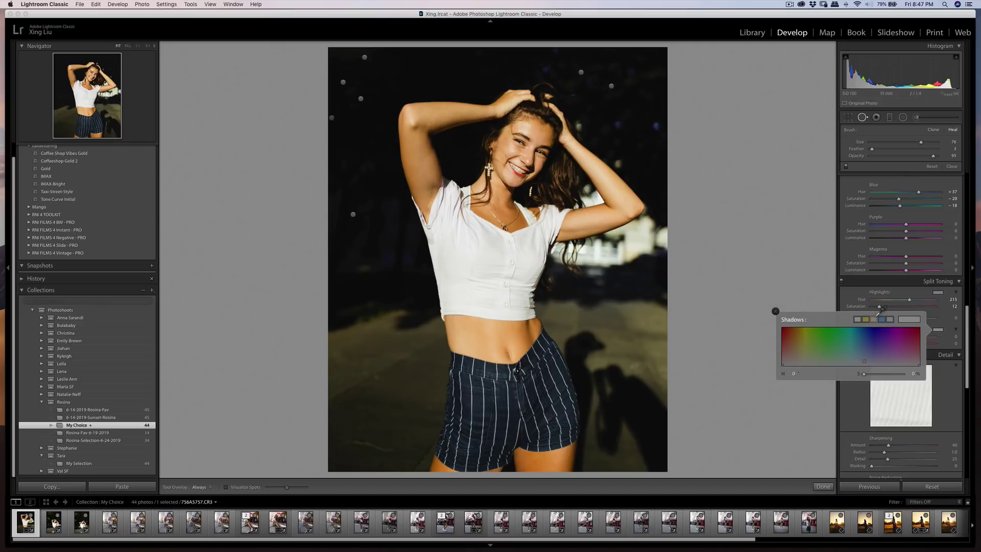
click(874, 318)
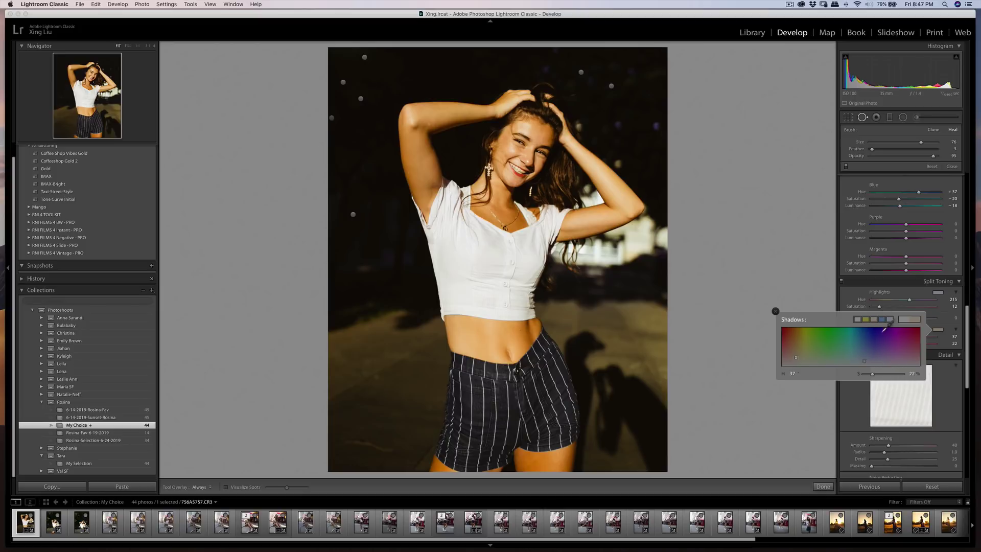
drag(871, 376, 865, 378)
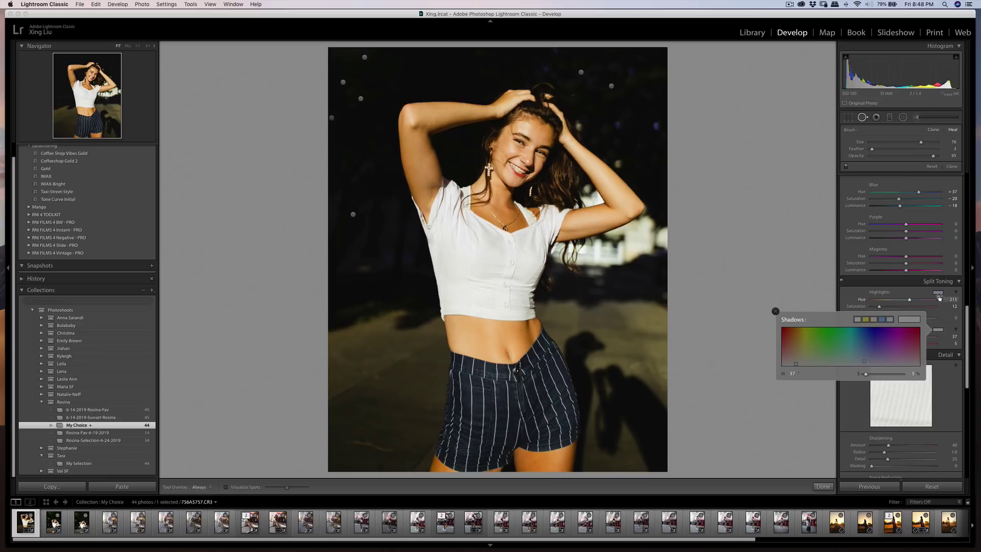
click(886, 305)
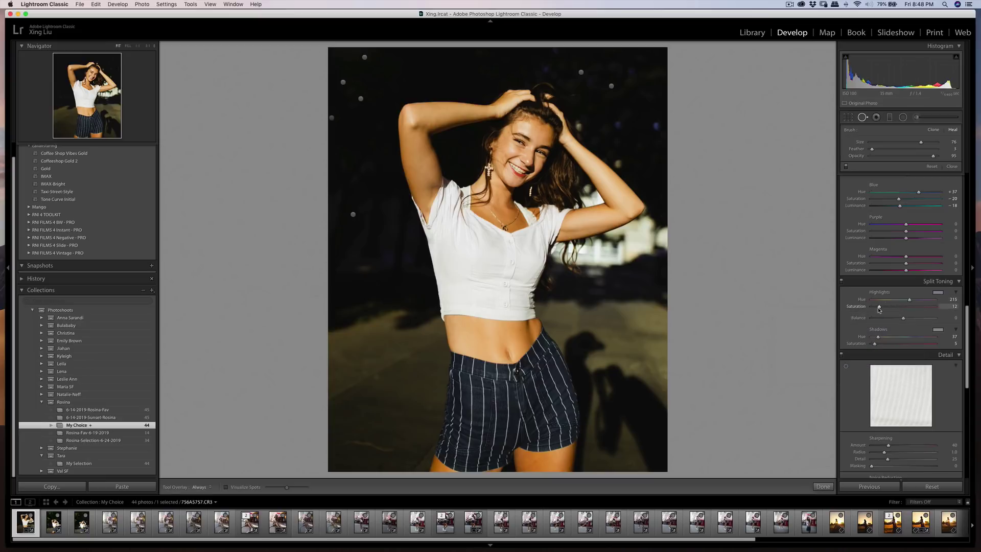
mouse_move(879, 306)
mouse_down()
mouse_move(894, 308)
mouse_move(878, 319)
mouse_up()
mouse_move(892, 346)
mouse_down()
mouse_move(878, 345)
mouse_move(925, 346)
mouse_move(876, 342)
mouse_up()
Step: Give the Split Toning highlights a stronger blue tint with Hue 230 and Saturation 42
click(937, 292)
click(880, 283)
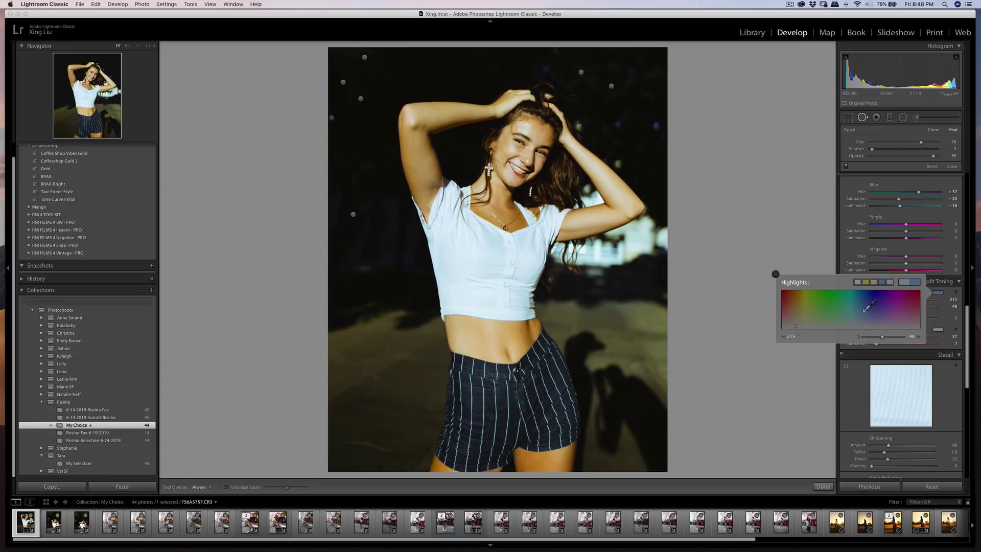
mouse_move(864, 309)
mouse_down()
mouse_move(877, 306)
mouse_move(869, 310)
mouse_up()
Step: Raise the Split Toning shadow Saturation to 20 and the highlight Saturation to 48, and close the spot removal tool
click(939, 331)
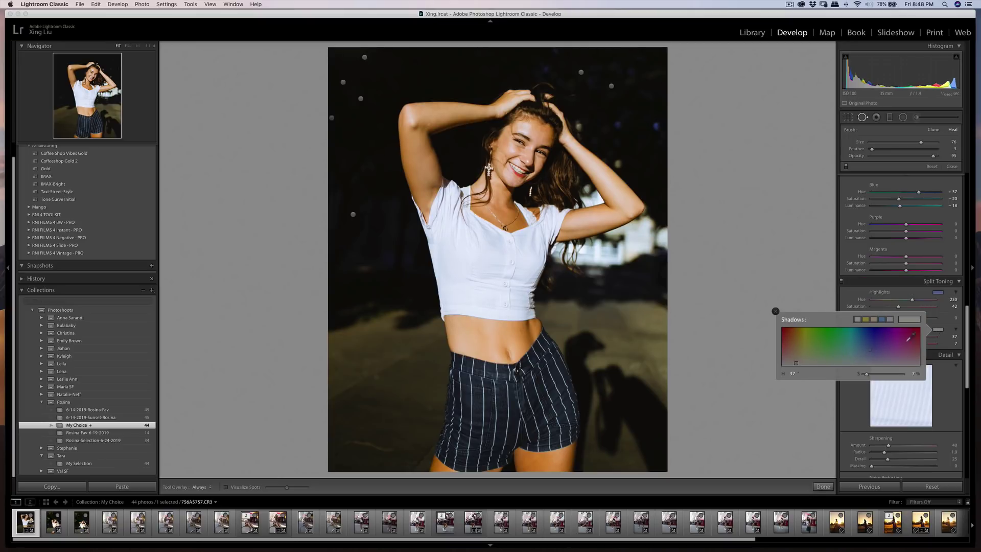
drag(866, 376, 875, 376)
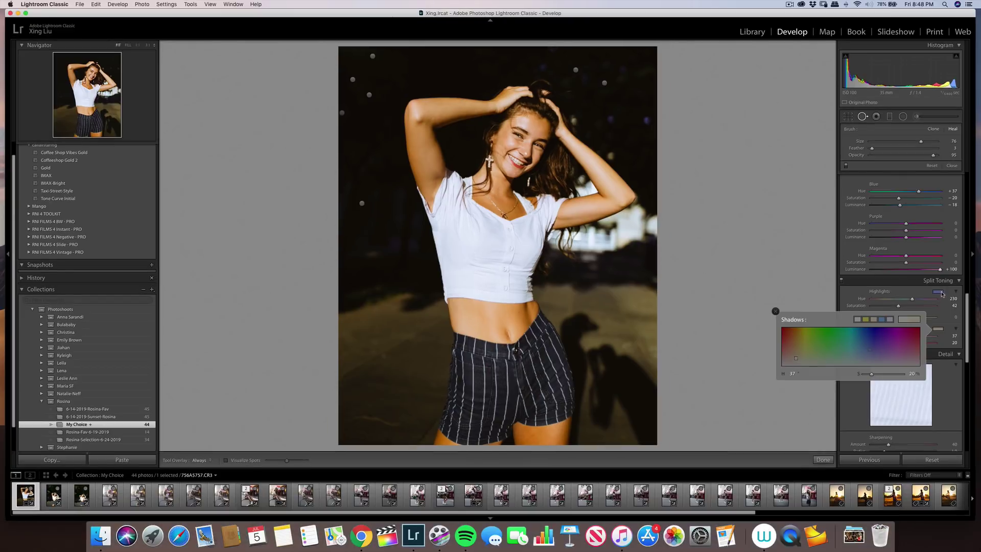
click(940, 298)
key(Return)
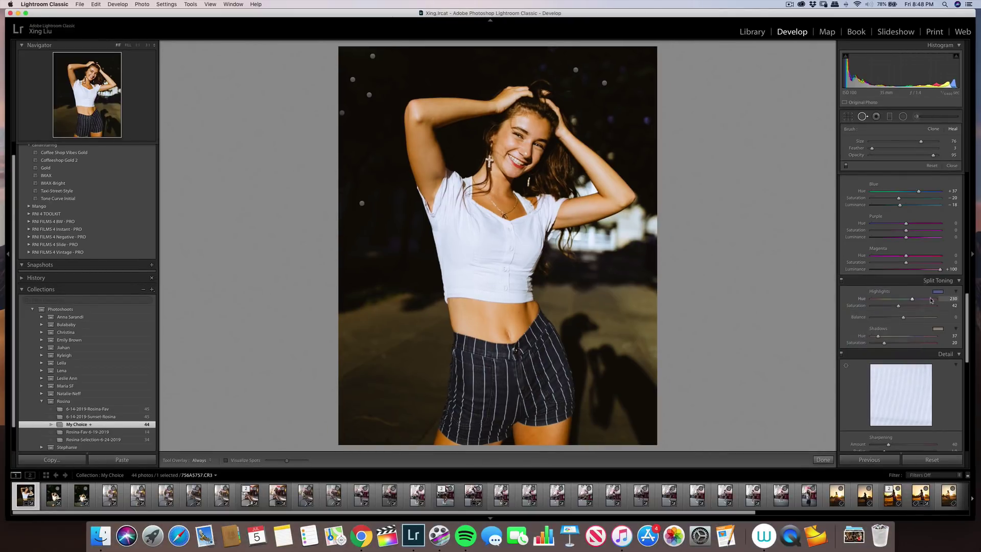
mouse_move(900, 308)
mouse_down()
mouse_move(891, 308)
mouse_move(911, 311)
mouse_move(871, 313)
mouse_move(907, 313)
mouse_up()
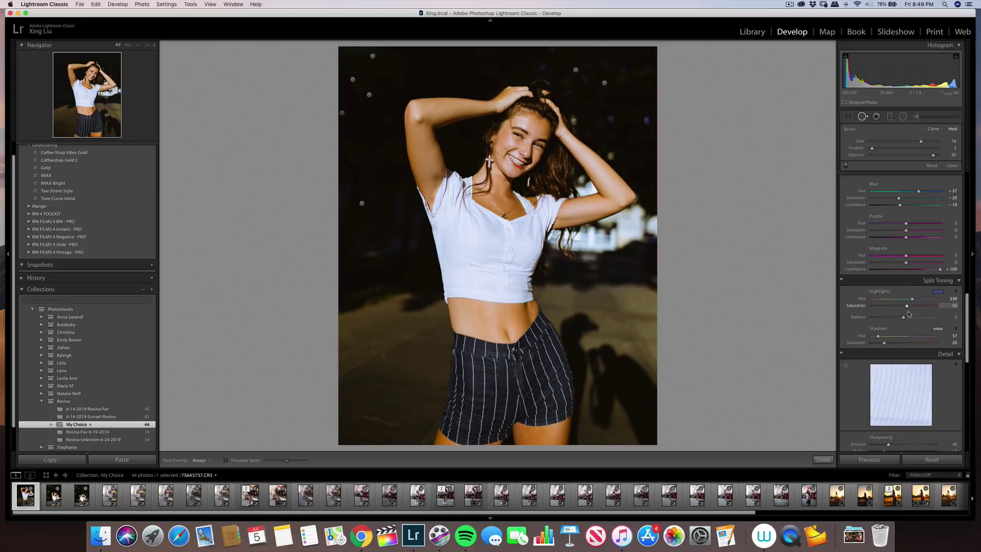
drag(905, 314, 901, 313)
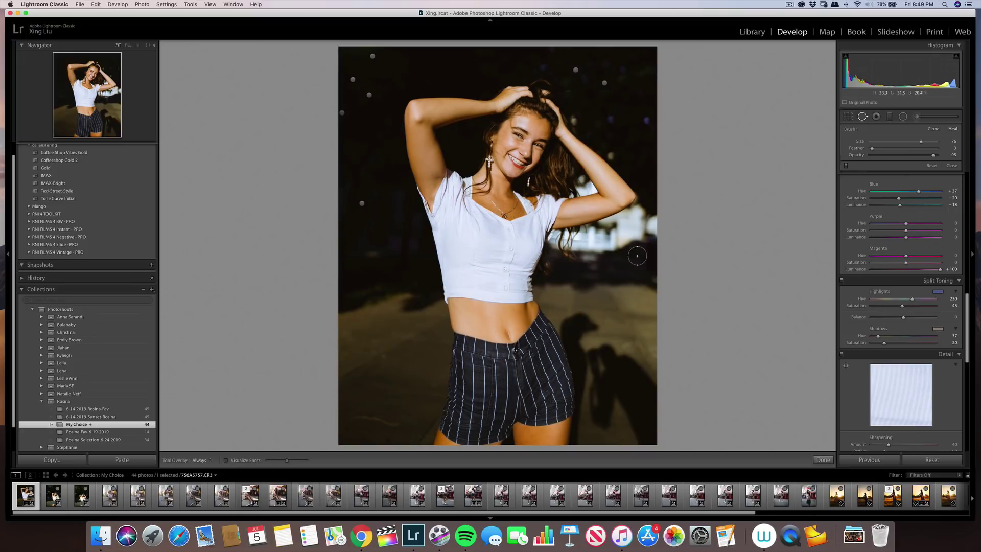
key(r)
key(r)
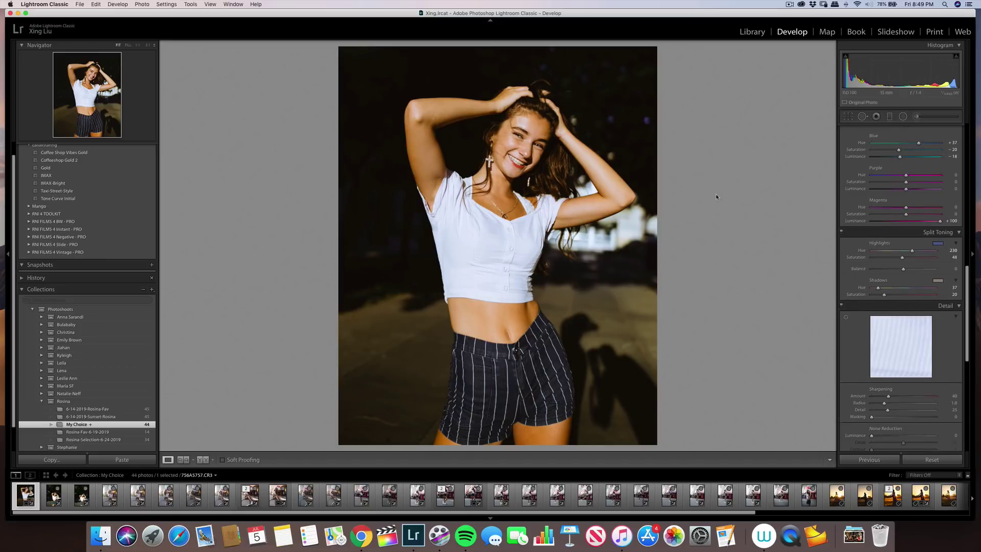
Step: Open a copy of the photo with Lightroom adjustments in Imagenomic Portraiture 3
right_click(593, 188)
mouse_move(642, 253)
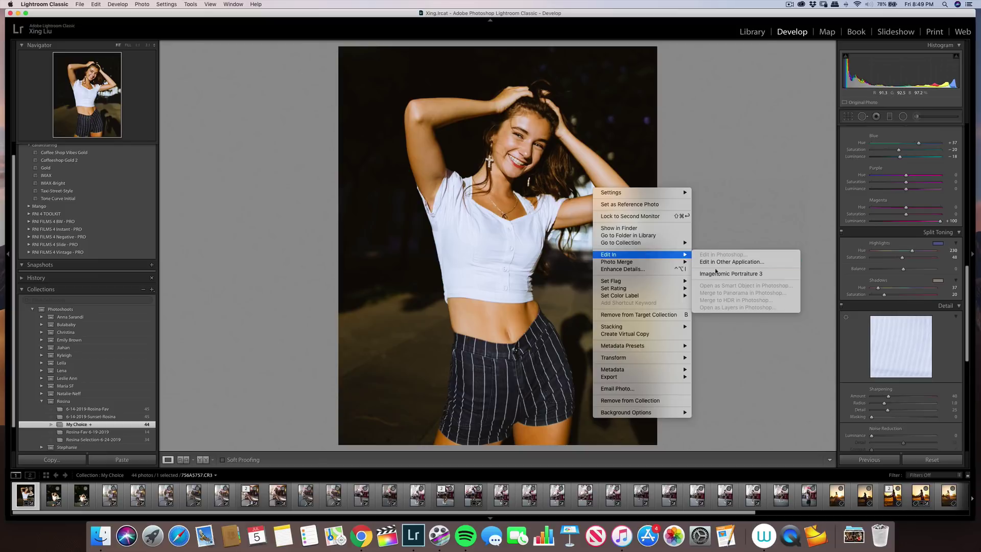
click(716, 273)
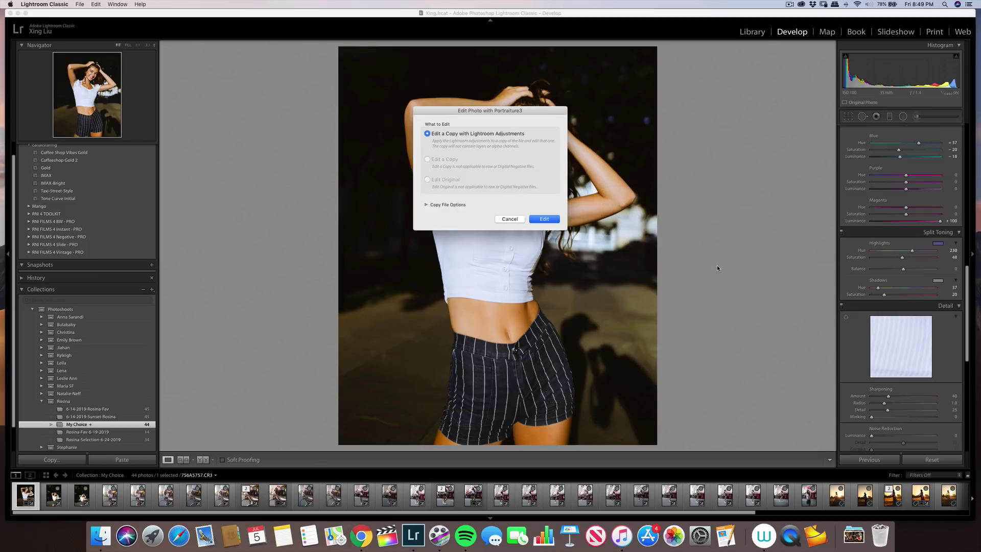
click(542, 218)
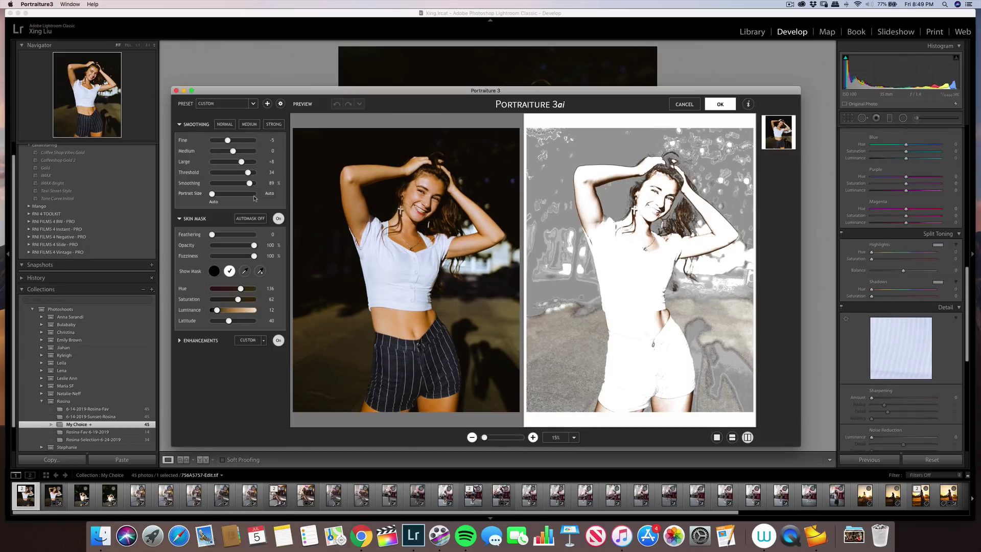
Step: Sample the woman's facial skin tone for the skin mask and apply the Portraiture smoothing to the photo
click(244, 271)
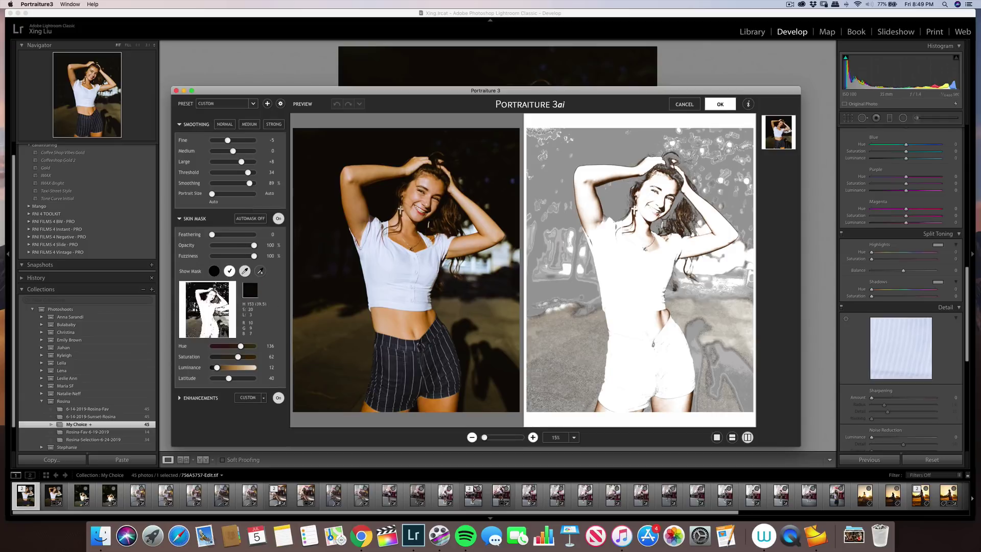
click(652, 209)
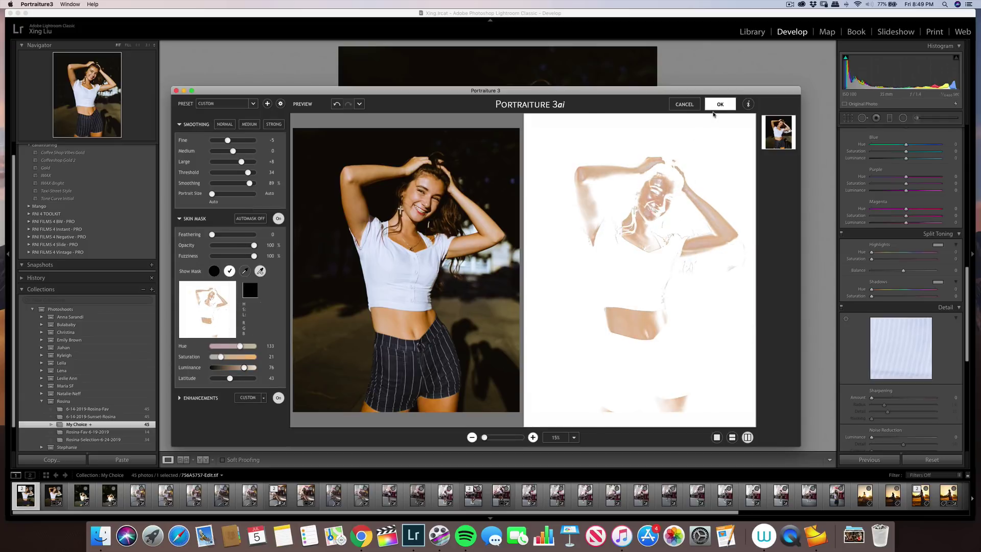
click(717, 105)
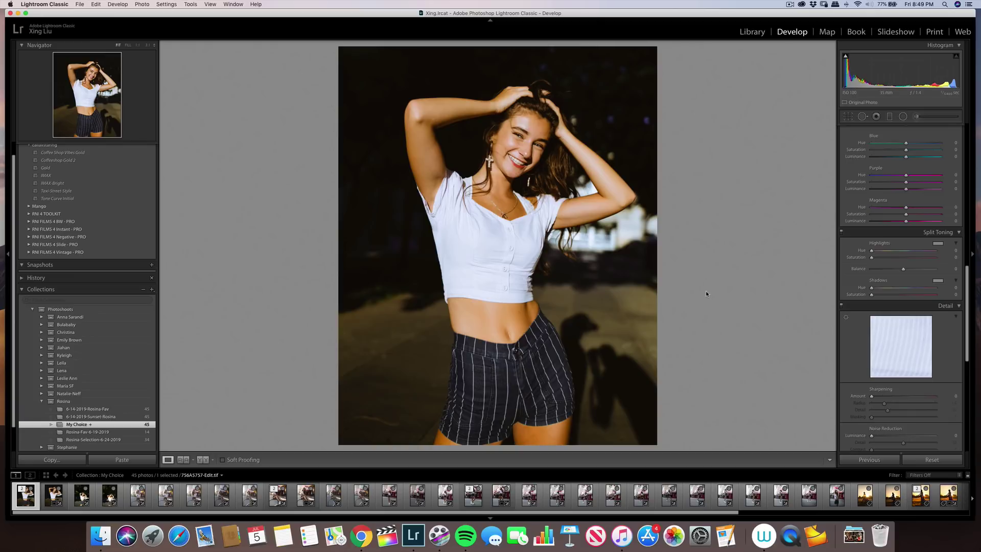
Step: Export the retouched white-top portrait as a JPG to the specific Dropbox folder on the hard drive
key(super+shift+e)
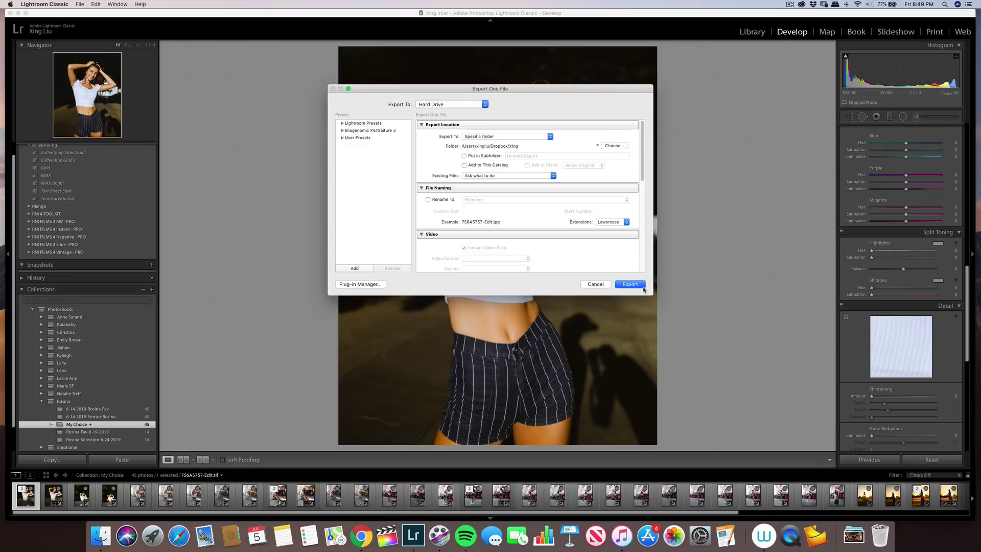
click(643, 289)
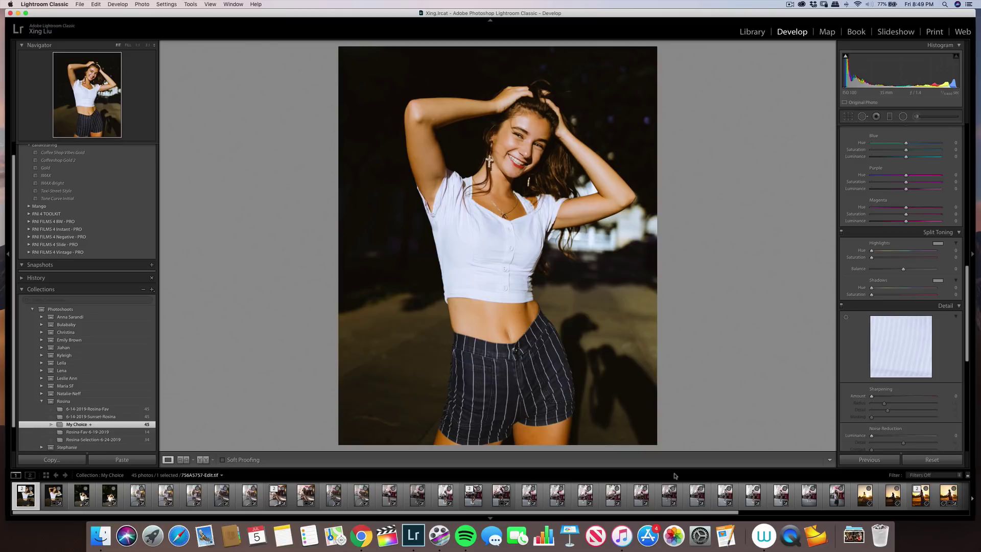
Step: View the sunset silhouette photo DSCF3794.RAF and the purple-dress field portrait DSCF3967.RAF in the My Choice collection
mouse_move(706, 518)
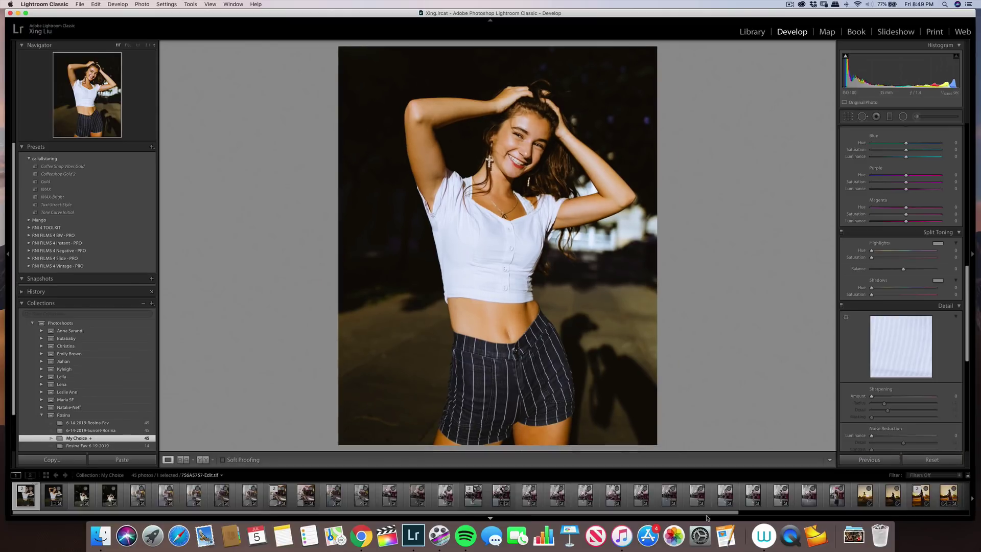
click(810, 503)
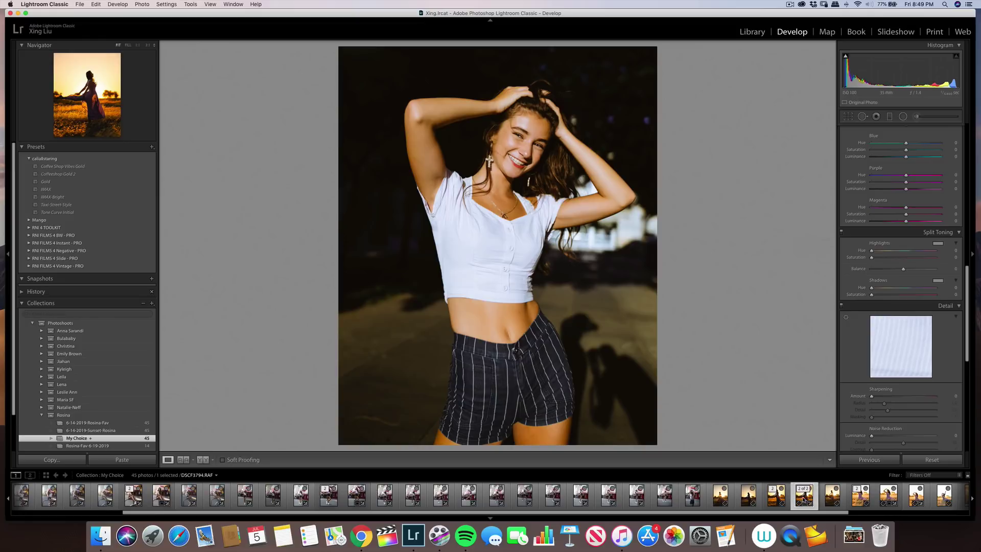
click(883, 503)
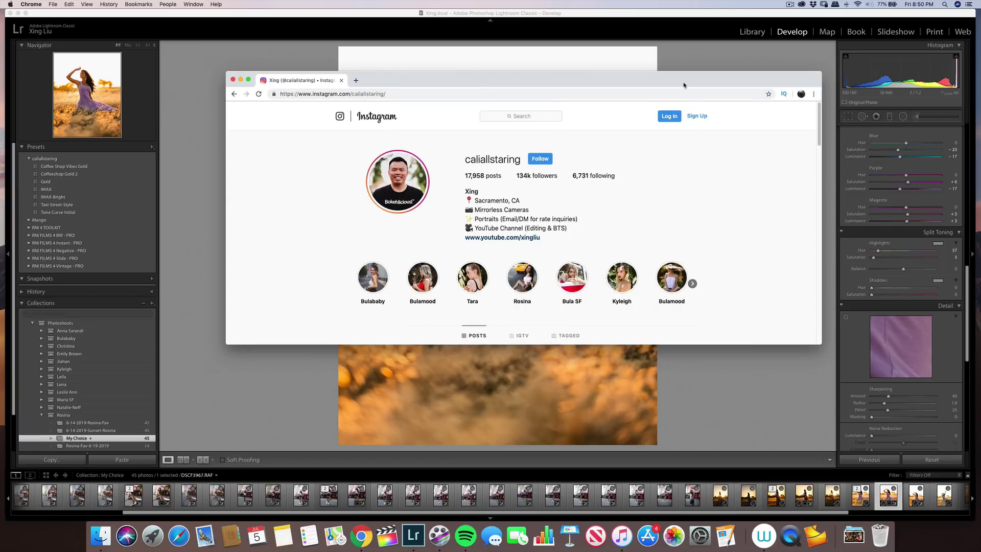
Step: Switch to Chrome, expand the window to full screen and look over the posts on the photographer's Instagram profile
click(249, 80)
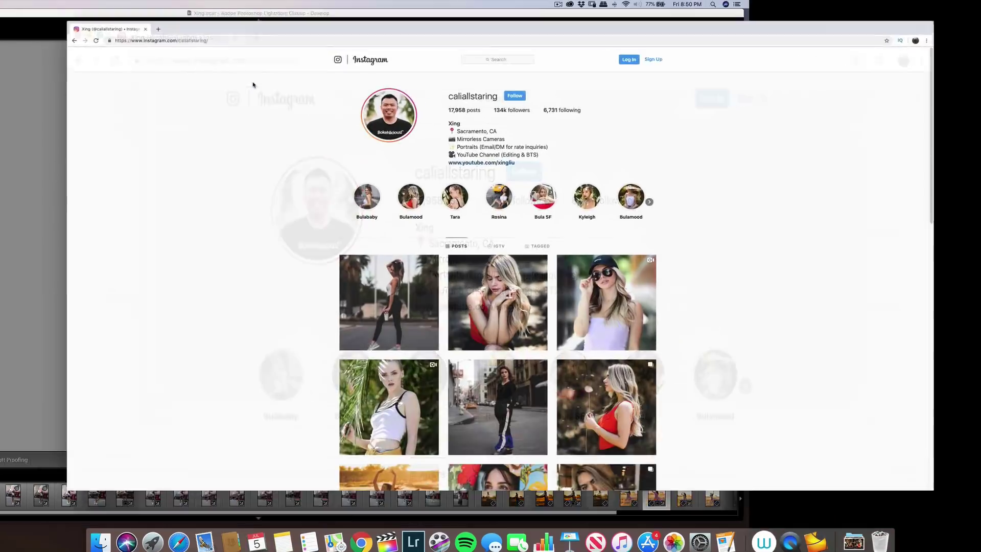
scroll(593, 262, down, 5)
scroll(594, 262, up, 5)
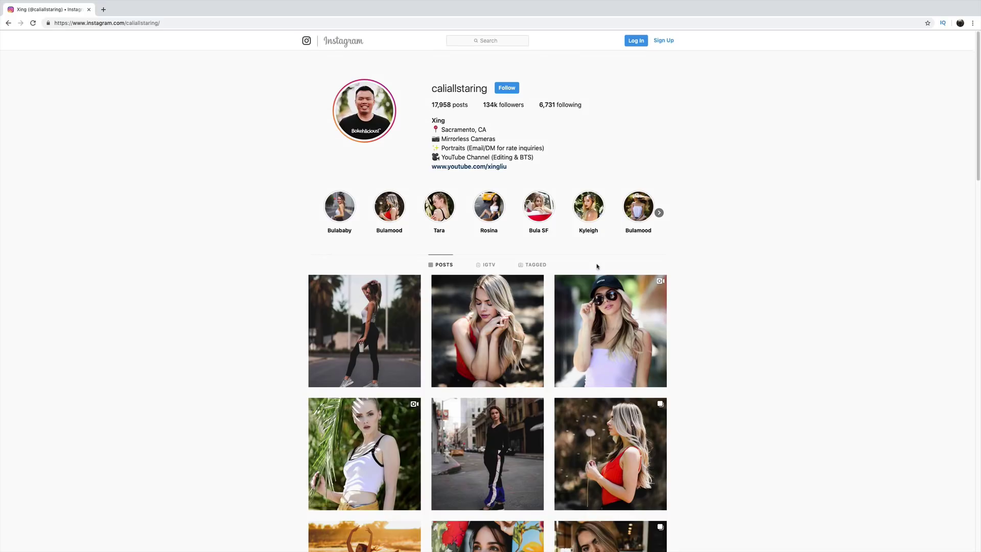